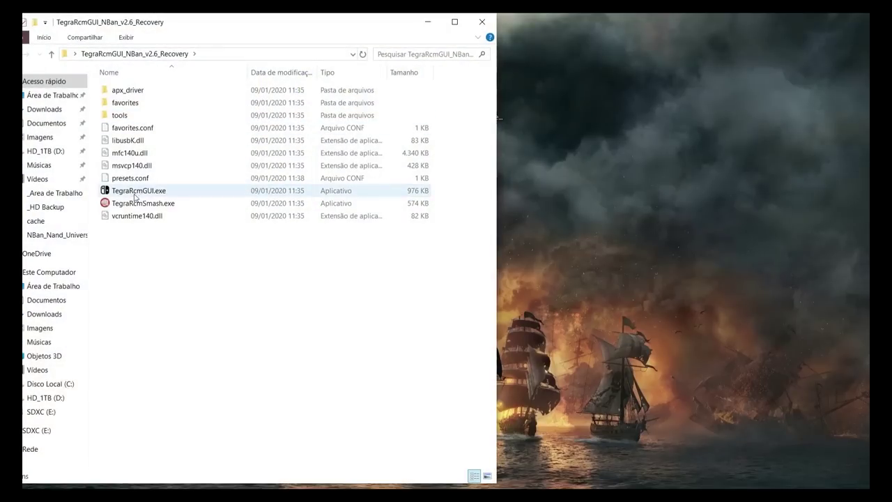
- Launch TegraRcmGUI.exe, close its folder window, and mount eMMC BOOT0 as USB mass storage, accepting the internal storage risk
double_click(143, 196)
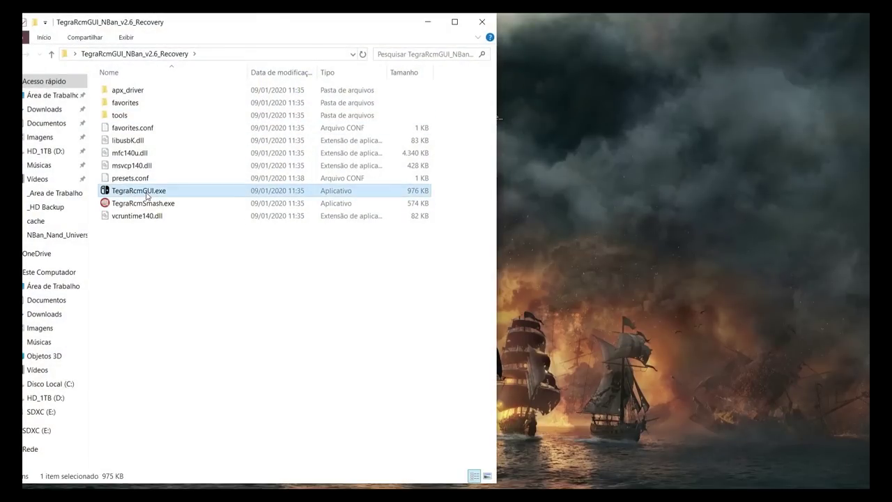
left_click(481, 22)
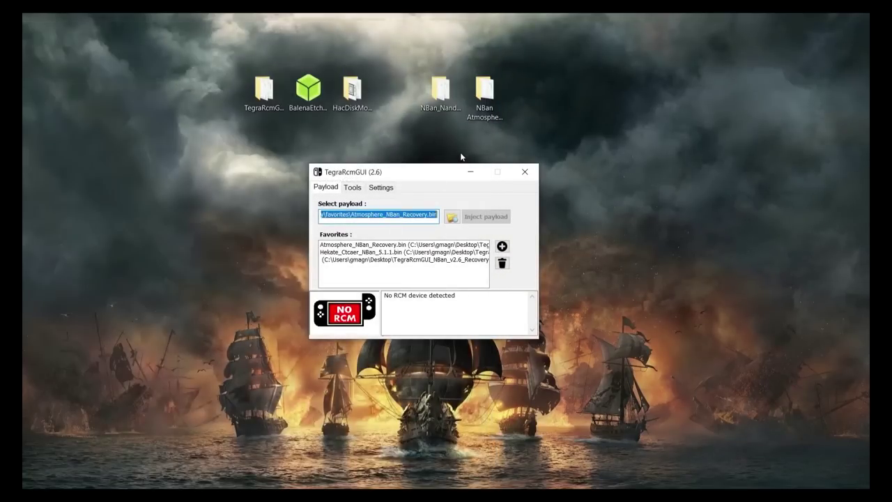
left_click(353, 188)
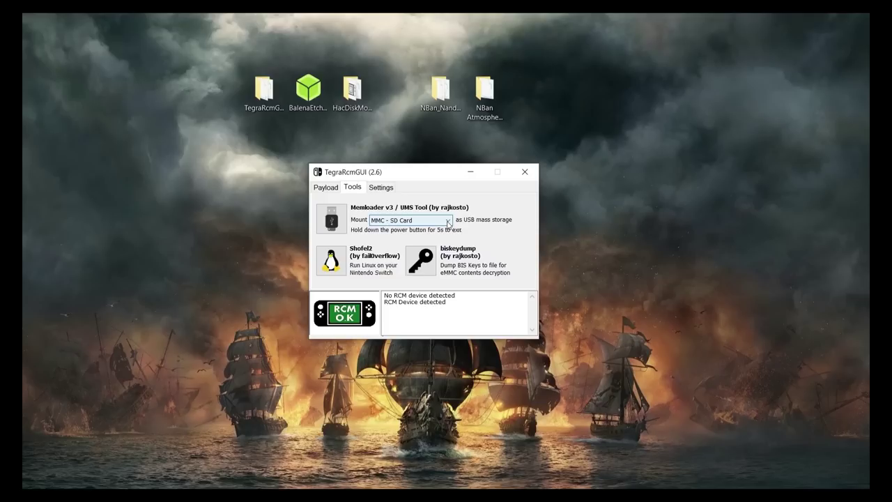
left_click(446, 222)
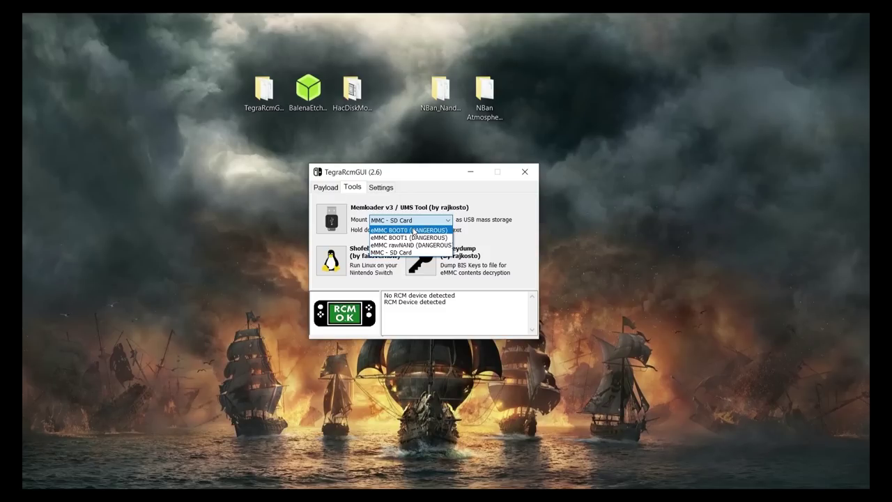
left_click(415, 231)
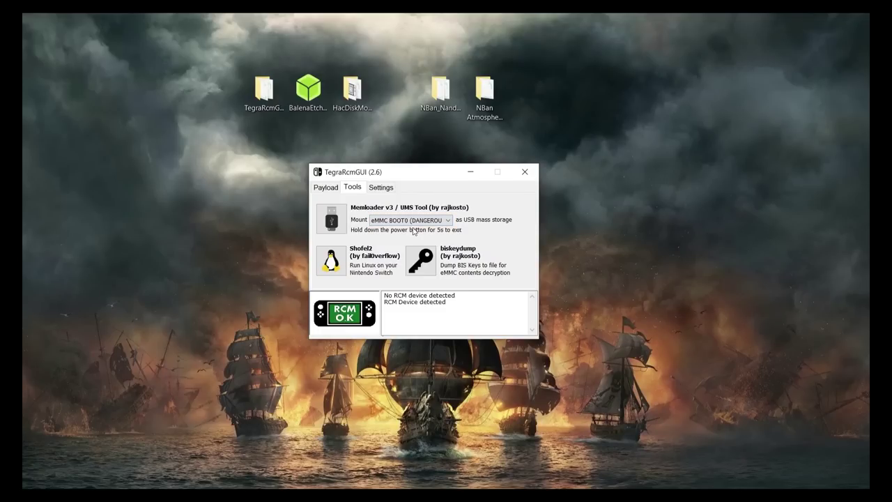
left_click(332, 219)
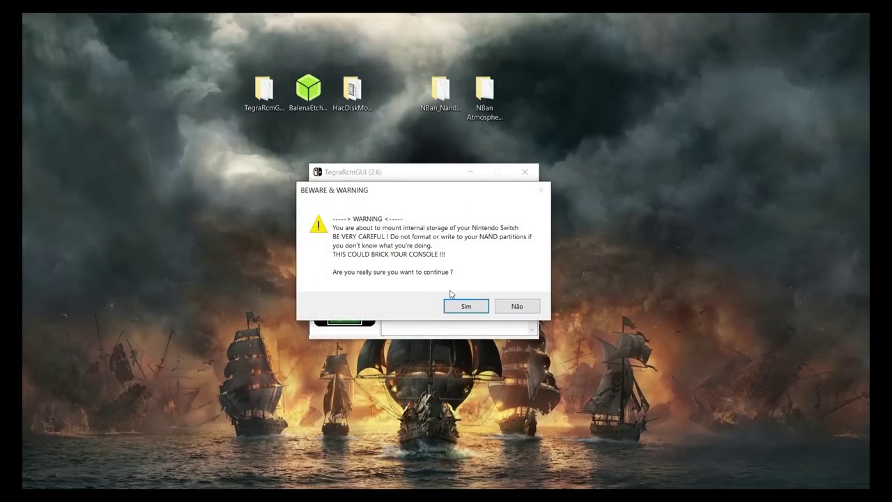
left_click(463, 307)
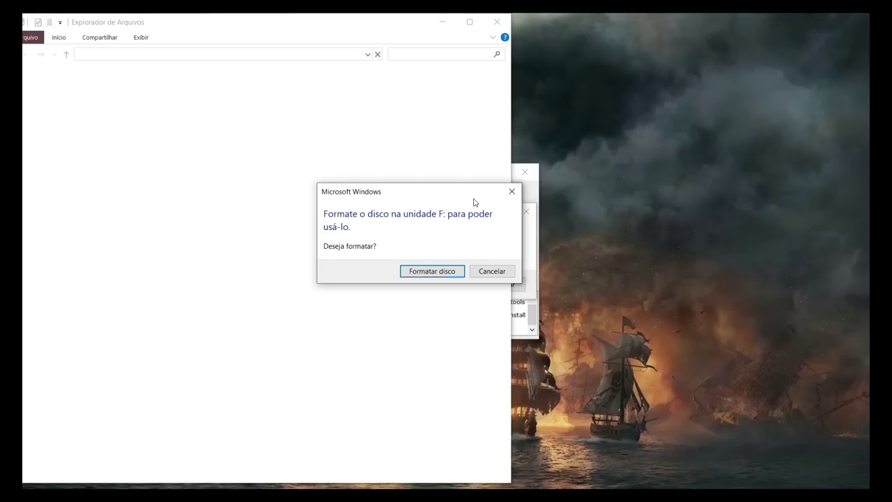
- Decline every offer to format drive F: and cancel the APX driver installation
left_click(498, 271)
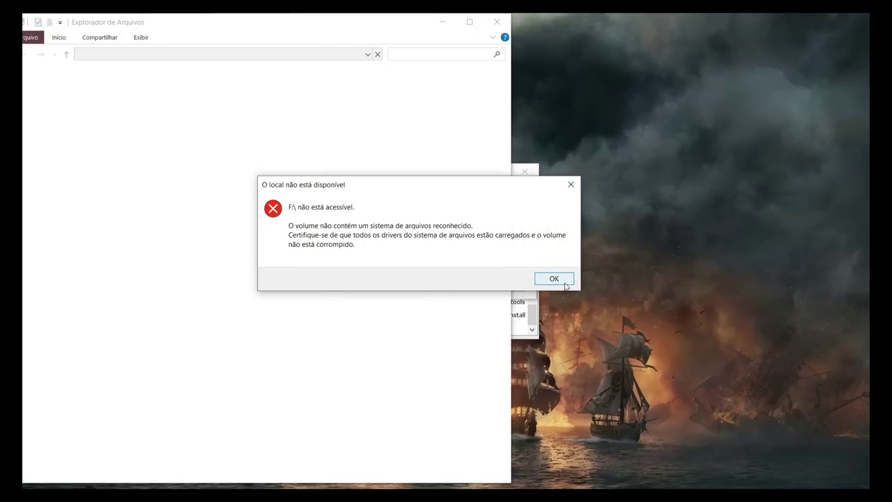
left_click(562, 277)
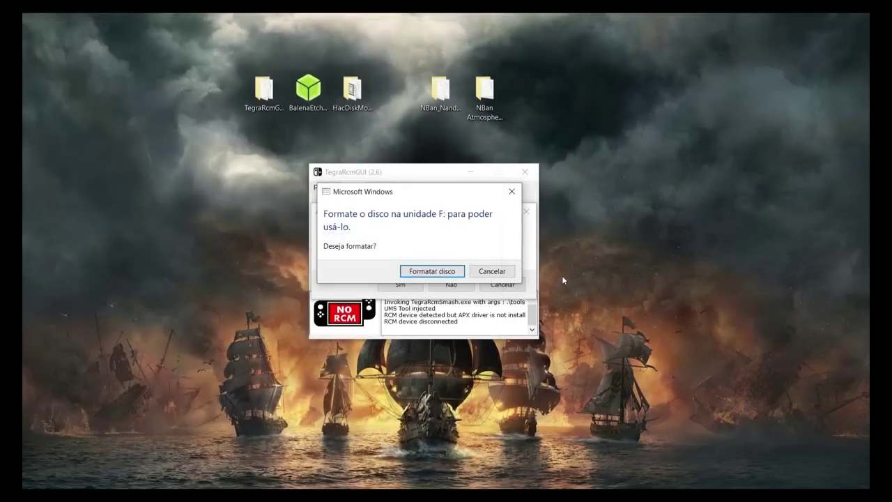
left_click(503, 272)
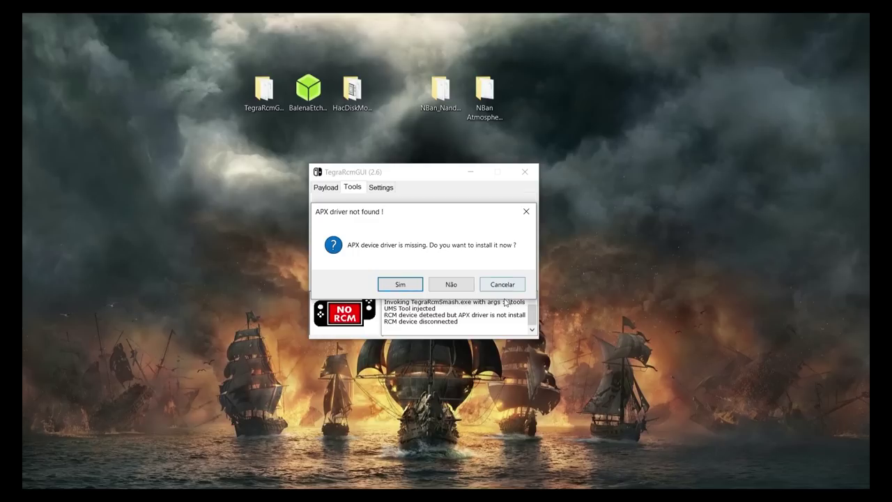
left_click(517, 287)
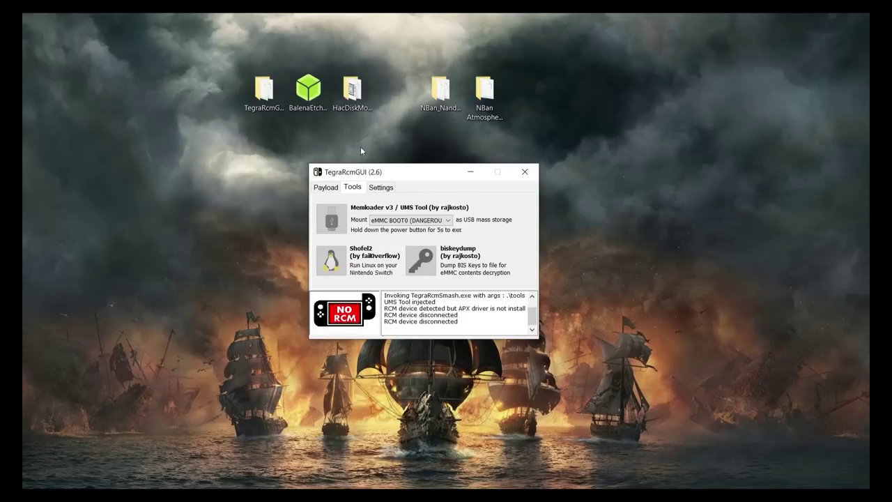
- Launch BalenaEtcher and load BOOT0.bin from the NBan_Nand_Universal_5.1.0_ folder, continuing despite the missing partition table
left_click(310, 100)
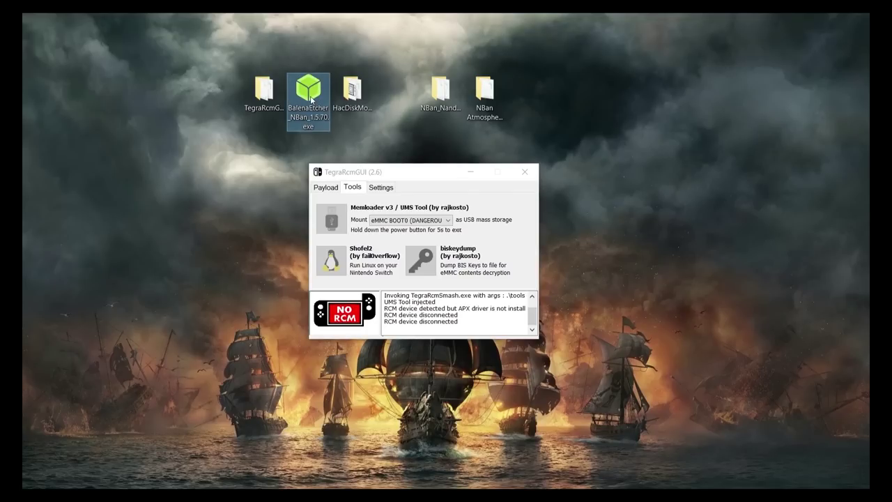
double_click(310, 100)
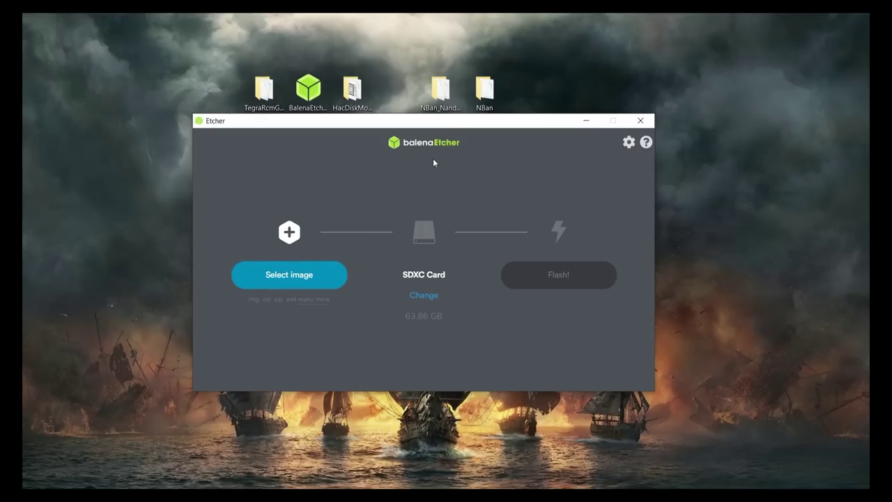
left_click(284, 280)
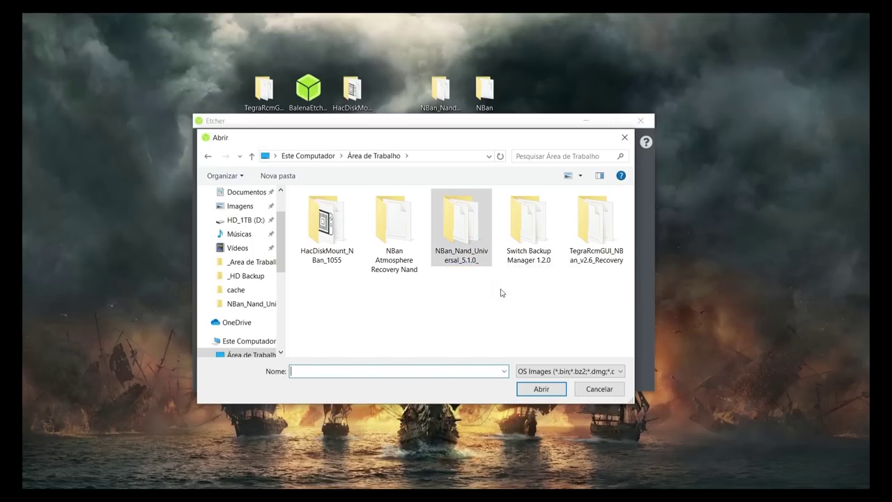
double_click(460, 223)
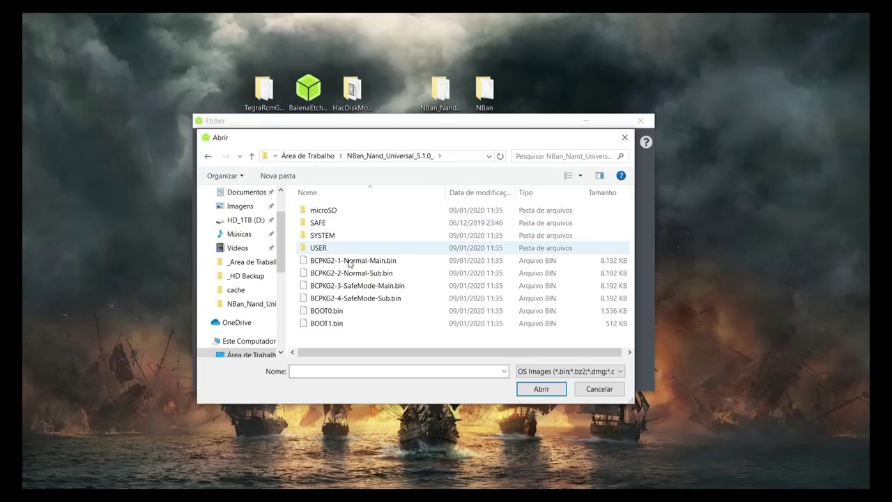
double_click(344, 311)
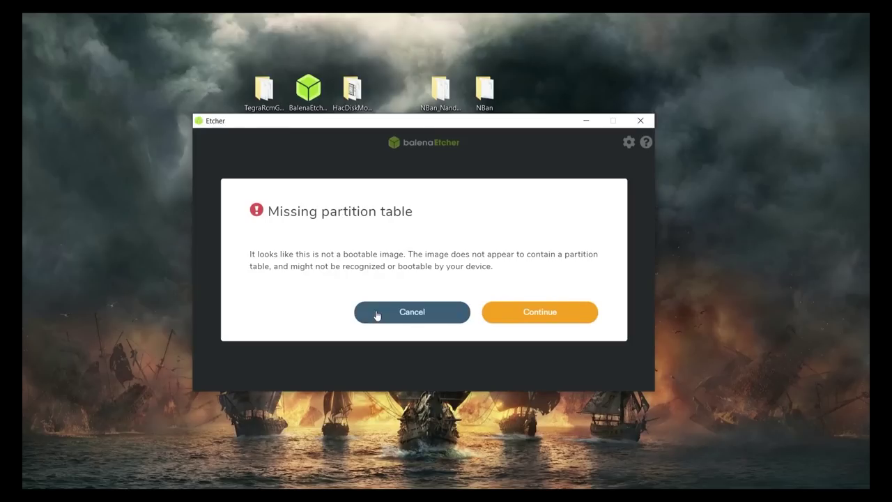
left_click(563, 317)
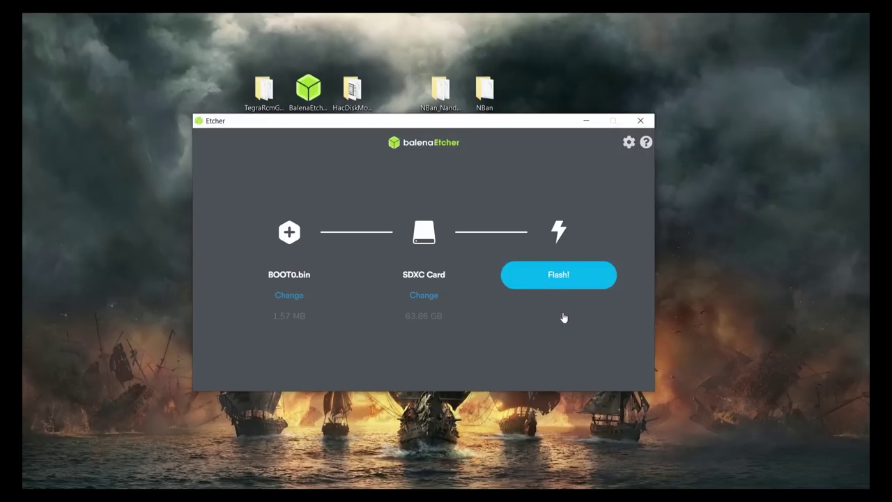
- Choose Linux UMS disk 0 USB Device as the only flash target, deselecting the SDXC Card
left_click(430, 301)
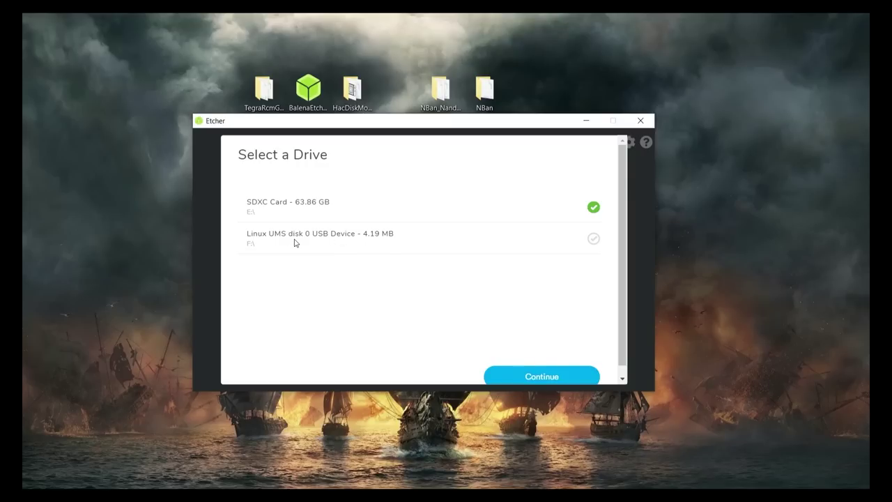
left_click(381, 239)
left_click(590, 210)
left_click(571, 380)
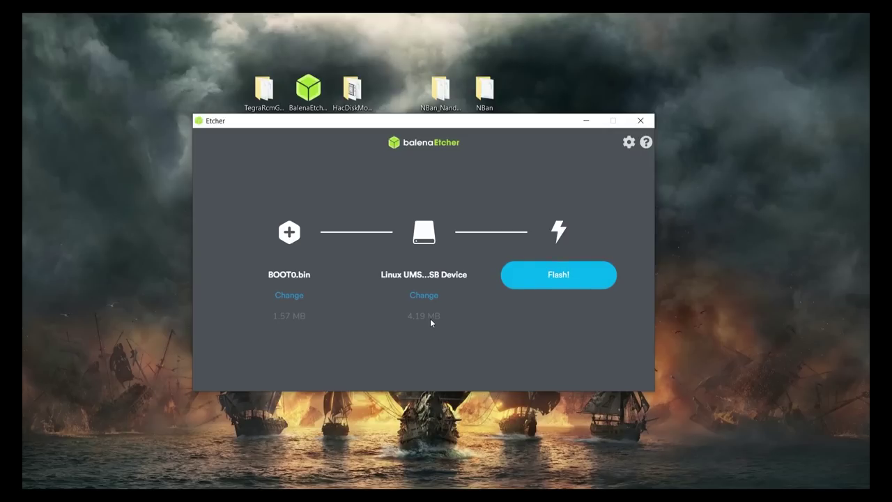
- Flash BOOT0.bin to the USB device, return Etcher to a new flash setup and minimize its window
left_click(557, 276)
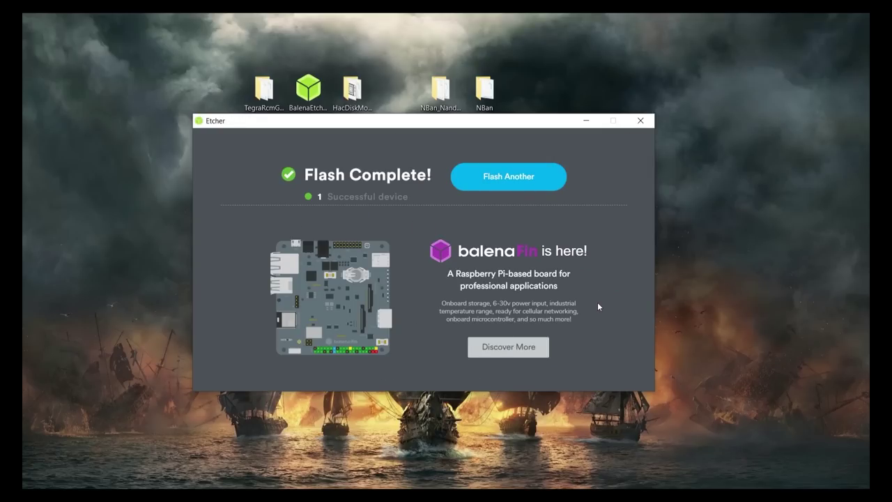
left_click(504, 183)
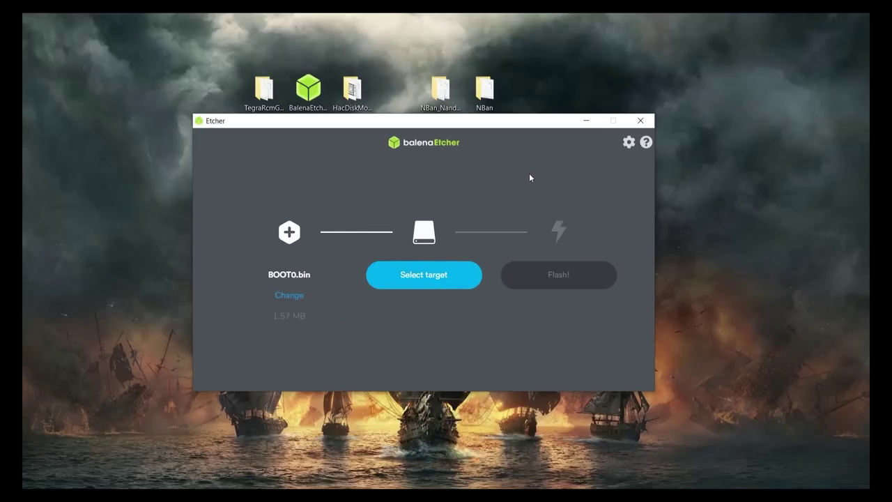
left_click(586, 122)
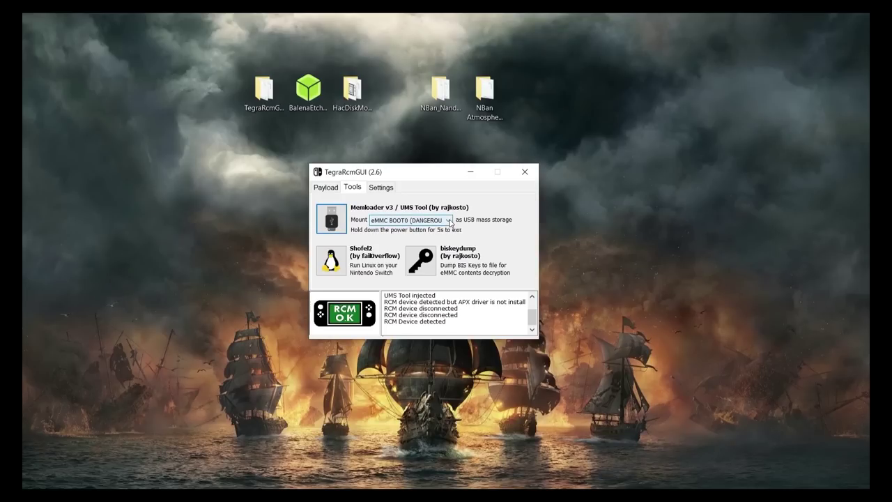
- Mount the eMMC BOOT1 partition as USB mass storage in TegraRcmGUI, accepting the internal storage risk
left_click(450, 220)
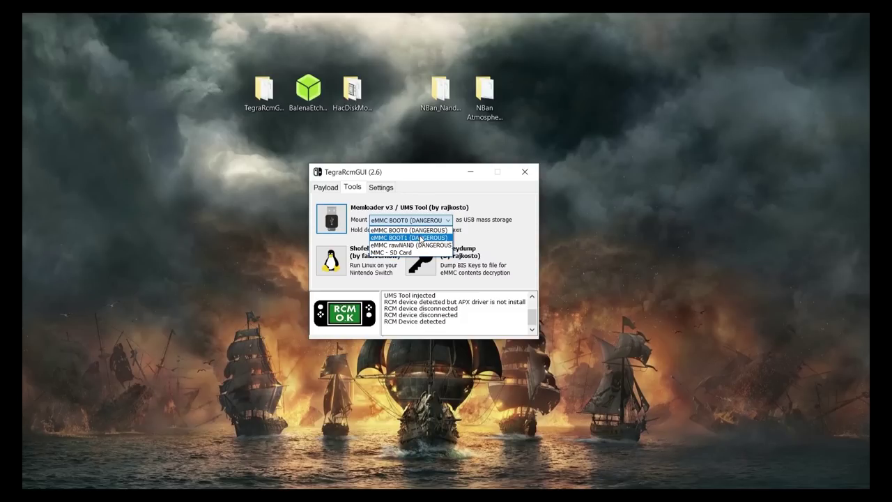
left_click(421, 238)
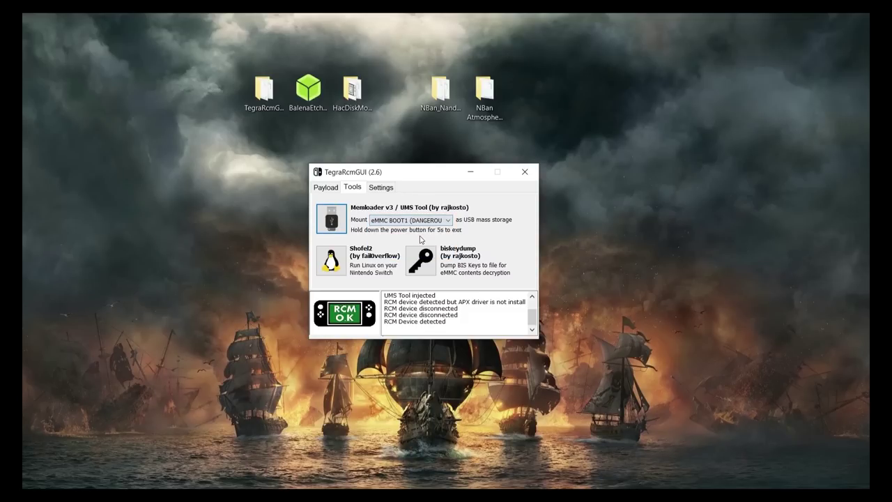
left_click(330, 220)
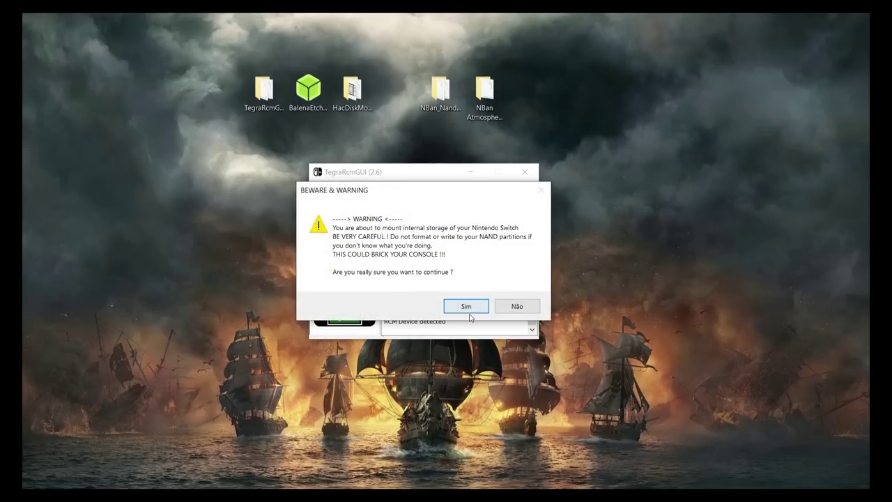
left_click(467, 307)
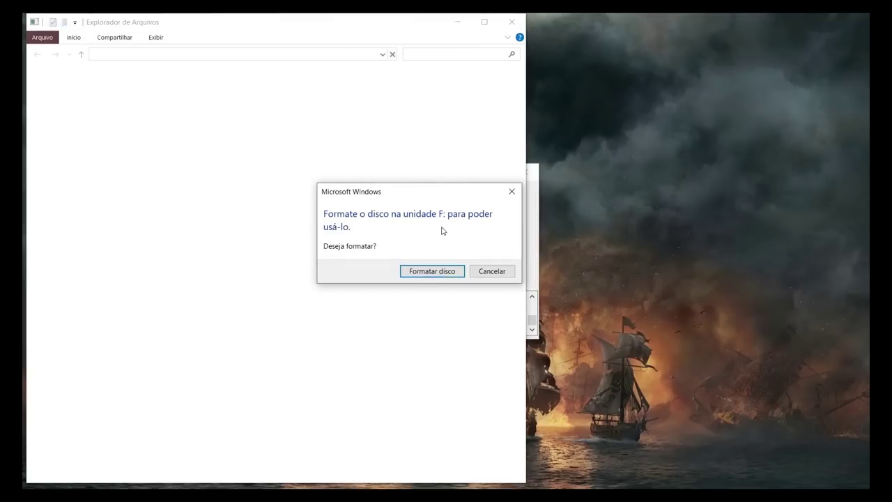
- Refuse to format the newly mounted drive F: and minimize TegraRcmGUI
left_click(499, 273)
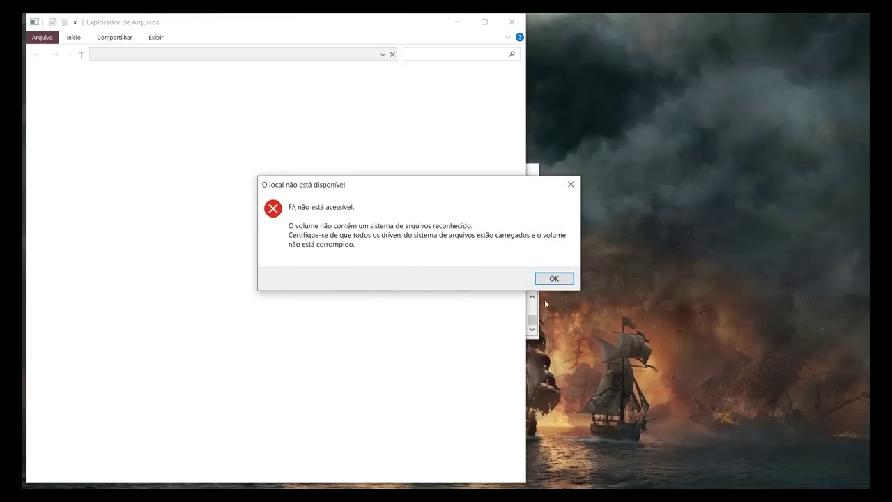
left_click(558, 278)
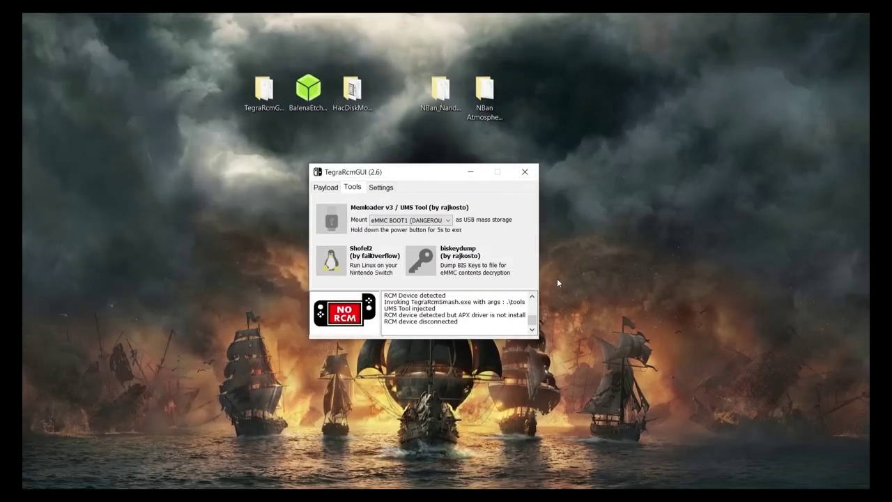
left_click(471, 172)
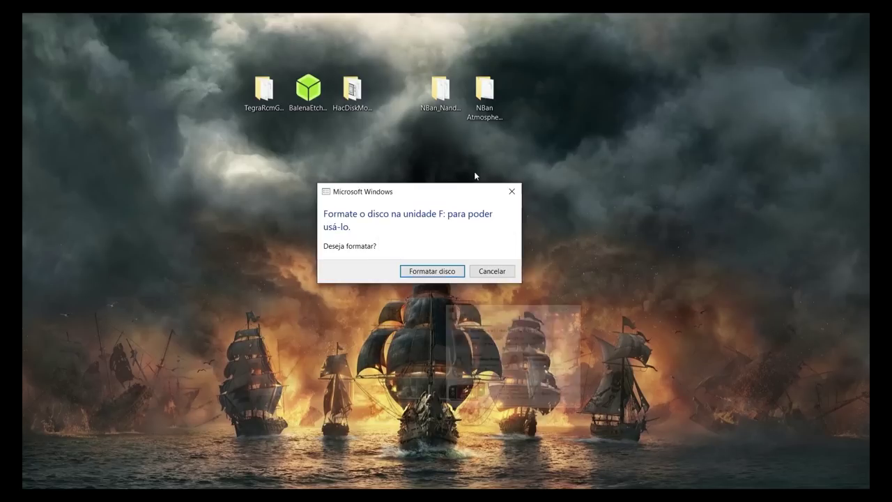
left_click(490, 273)
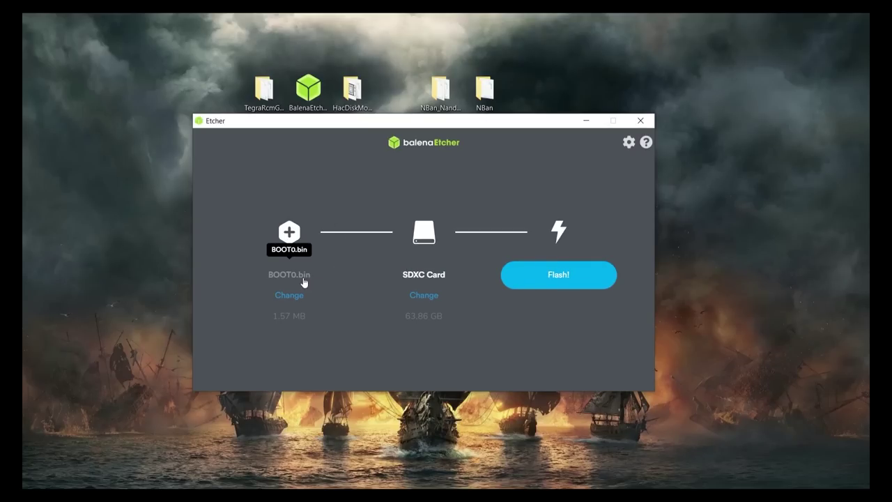
- Replace the source image in Etcher with BOOT1.bin from NBan_Nand_Universal_5.1.0_, continuing despite the missing partition table
left_click(298, 298)
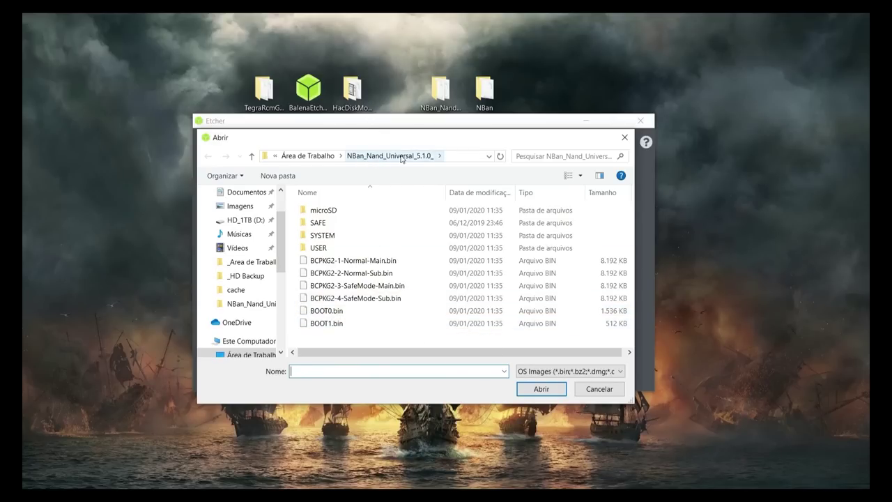
double_click(329, 323)
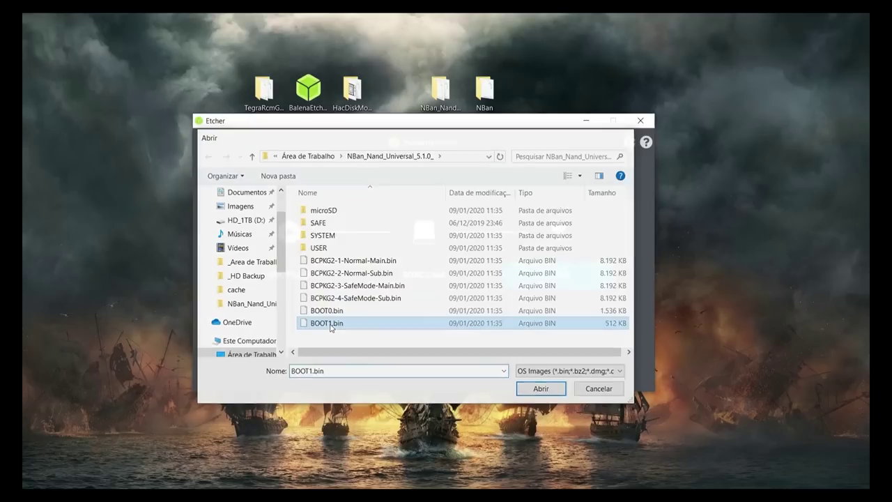
left_click(528, 315)
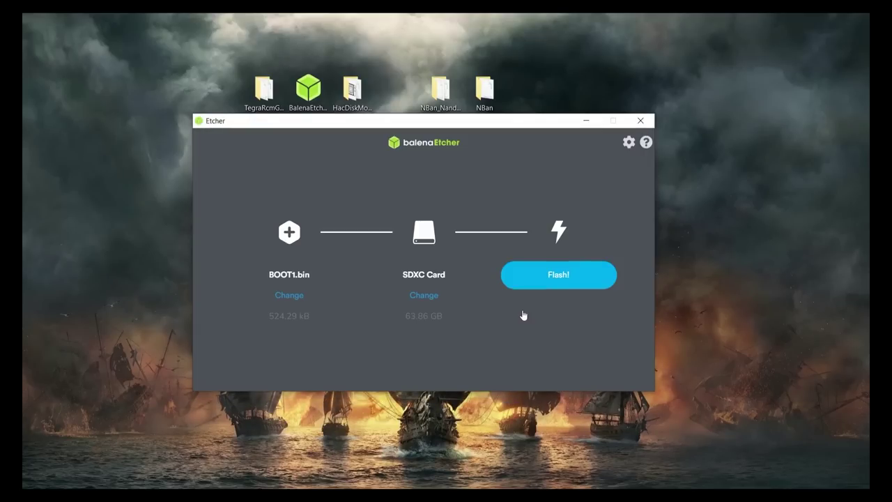
- Switch the flash target for BOOT1.bin from the SDXC Card to Linux UMS disk 0 USB Device
left_click(432, 299)
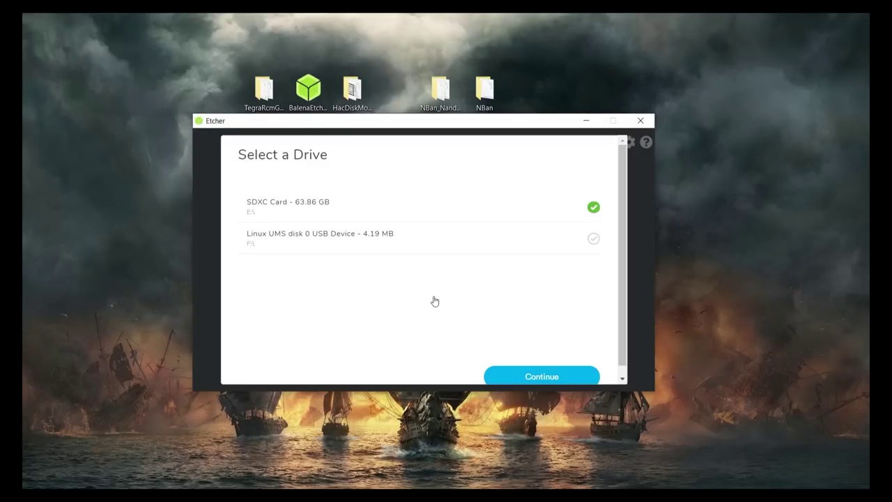
left_click(592, 208)
left_click(594, 240)
left_click(533, 378)
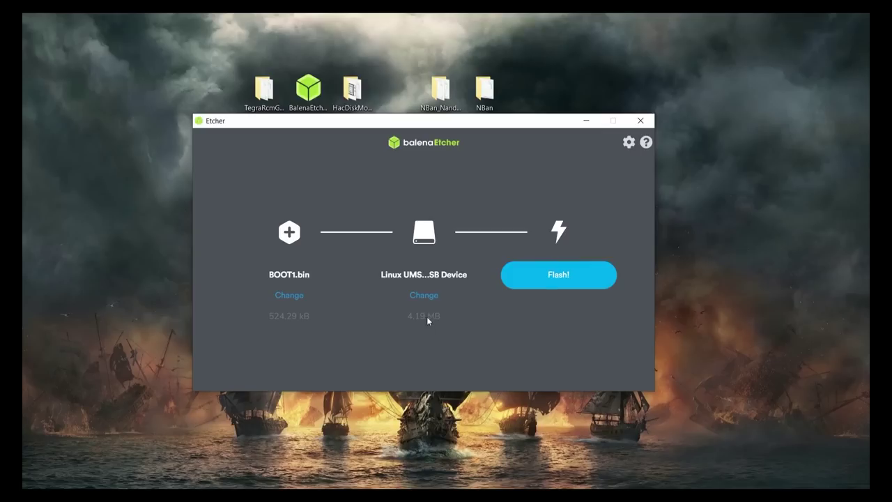
- Flash BOOT1.bin to the Linux UMS disk and close Etcher
left_click(542, 277)
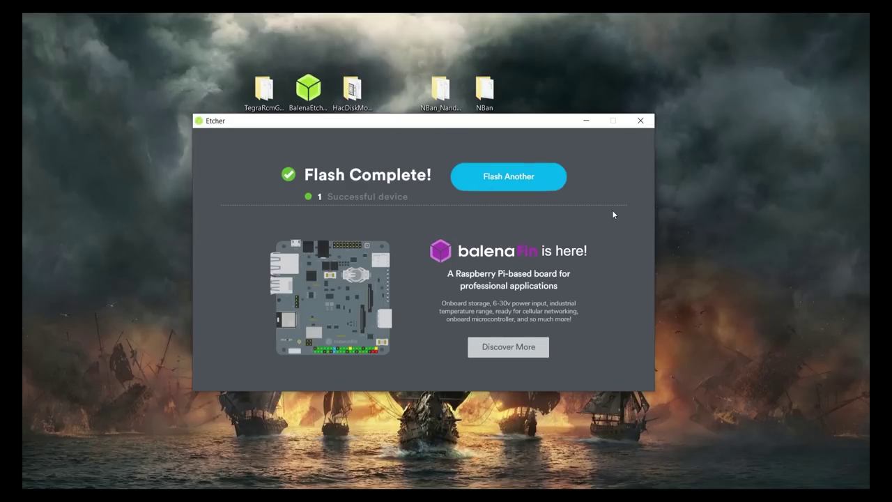
left_click(640, 122)
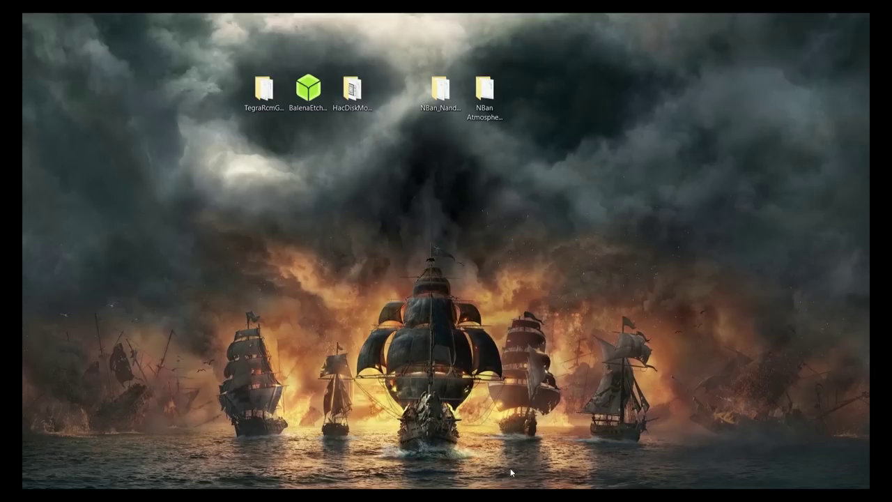
- Switch to TegraRcmGUI, dump the console's BIS keys to BIS_keys.txt on the desktop, and place the file's icon beneath the TegraRcmGUI folder
key("alt+Tab")
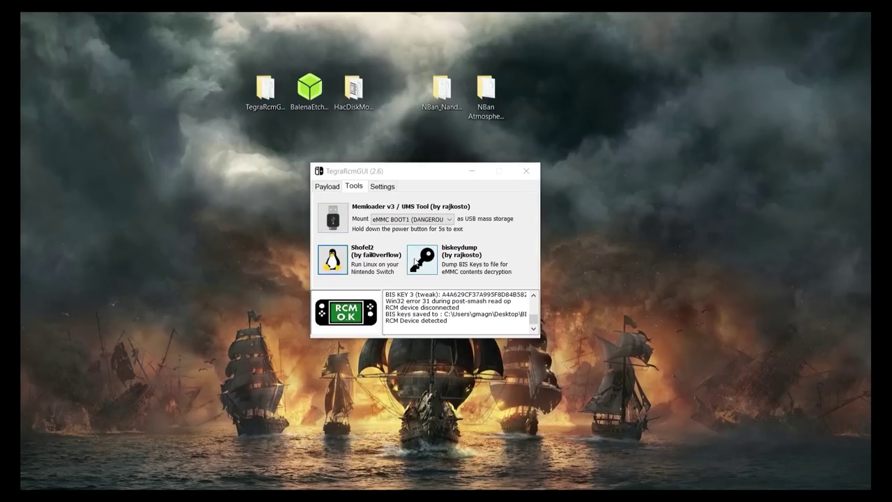
left_click(424, 271)
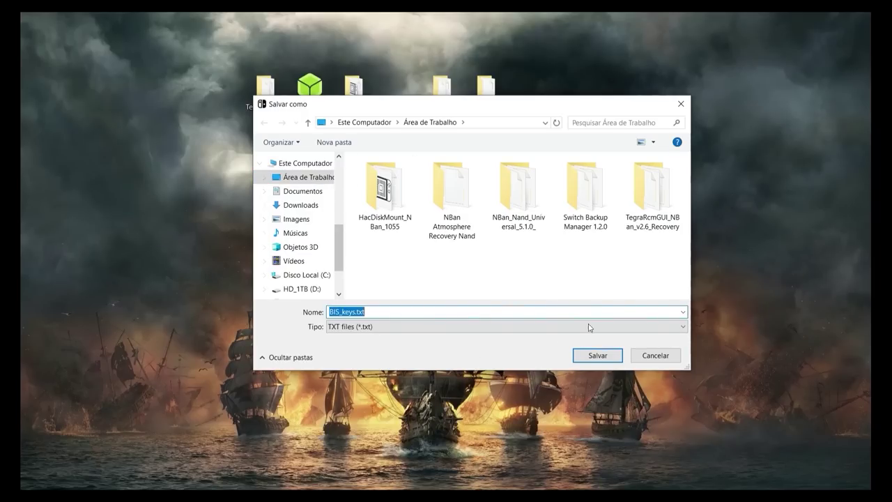
left_click(587, 352)
left_click_drag(37, 20, 256, 134)
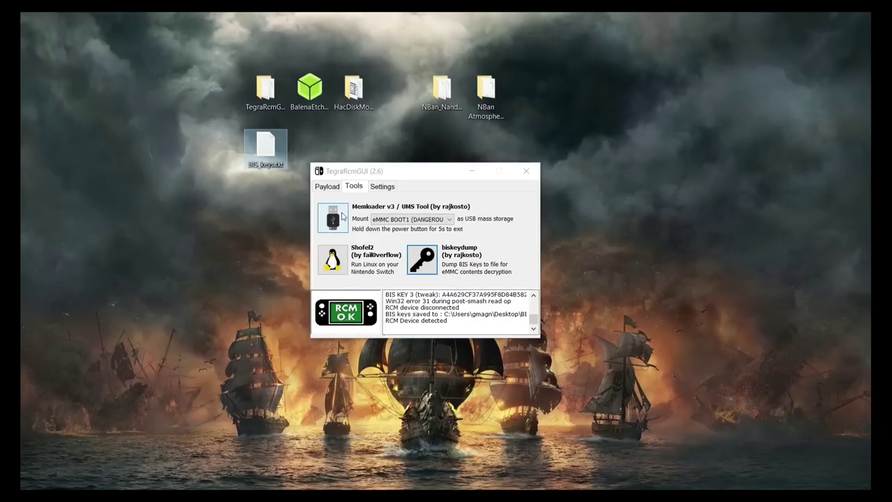
- Mount the eMMC rawNAND as USB mass storage, accepting the internal storage risk, and minimize TegraRcmGUI
left_click(450, 221)
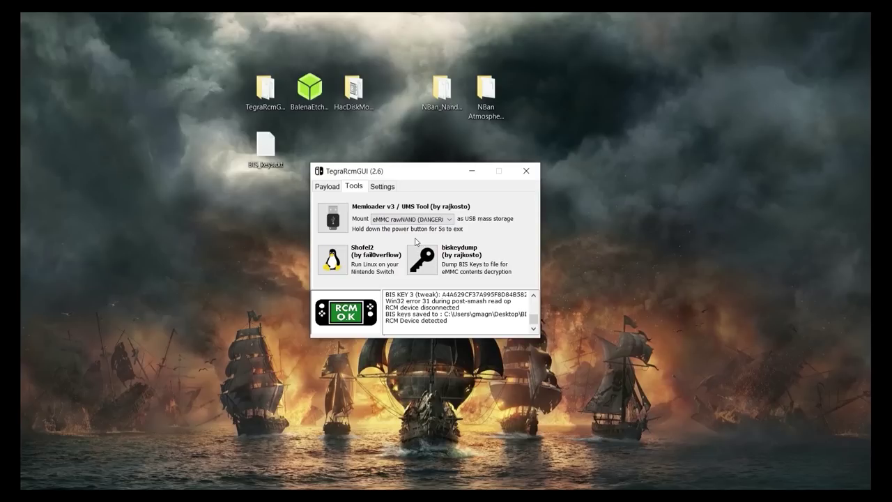
left_click(333, 218)
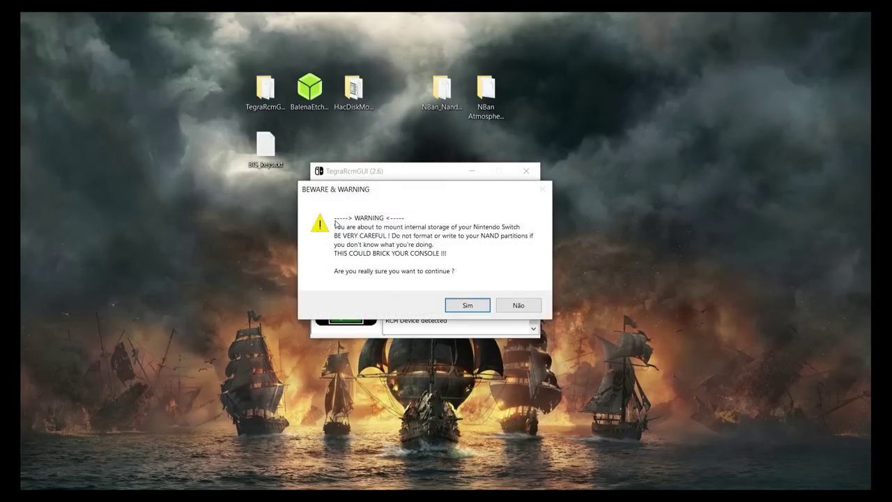
left_click(484, 306)
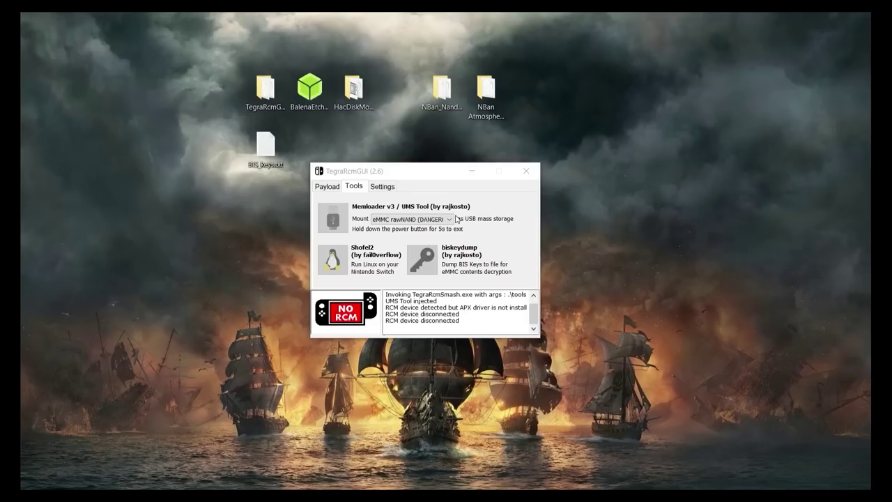
left_click(471, 171)
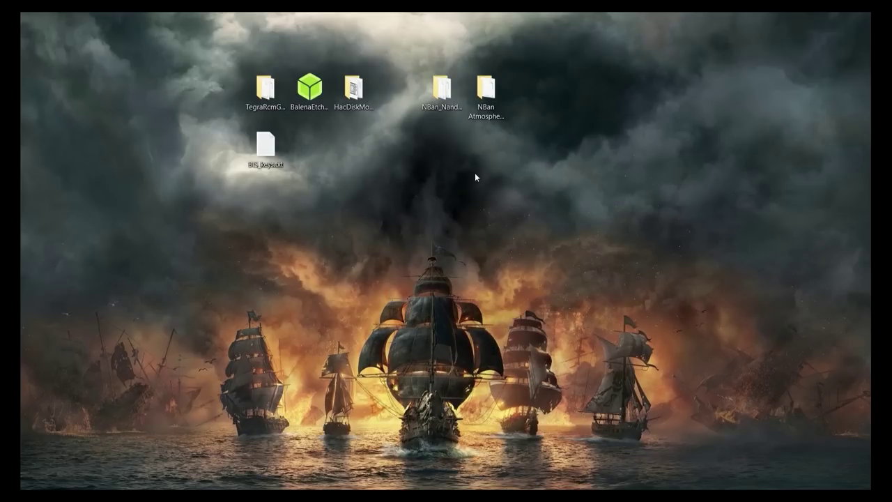
- Run HacDiskMount_NBan_1055.exe as administrator from the desktop's HacDiskMount_NBan_1055 folder and close the folder window
left_click(350, 91)
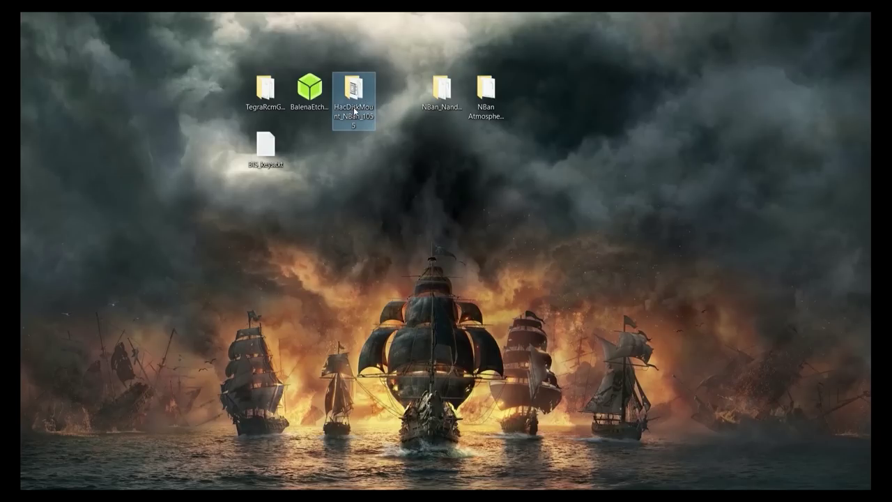
double_click(360, 93)
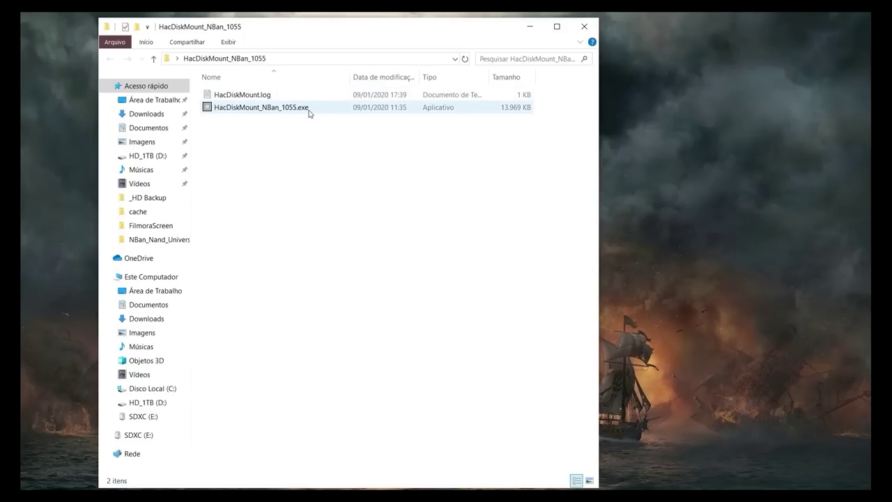
left_click(310, 113)
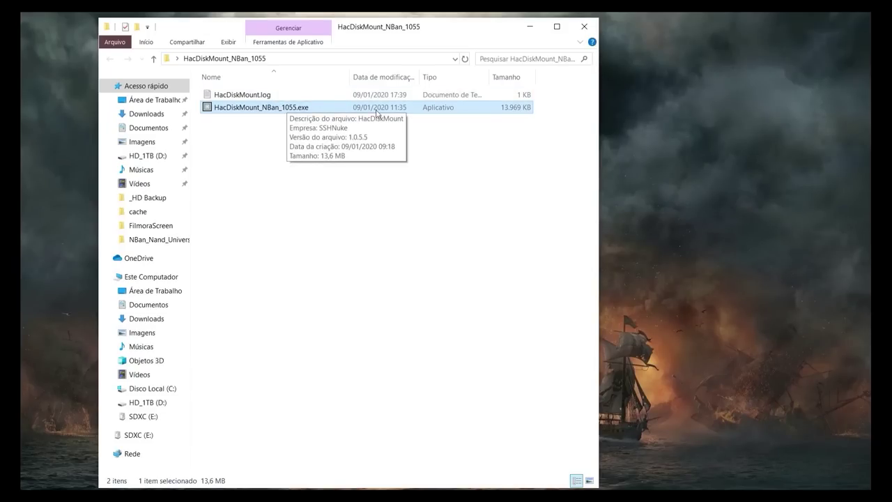
right_click(303, 110)
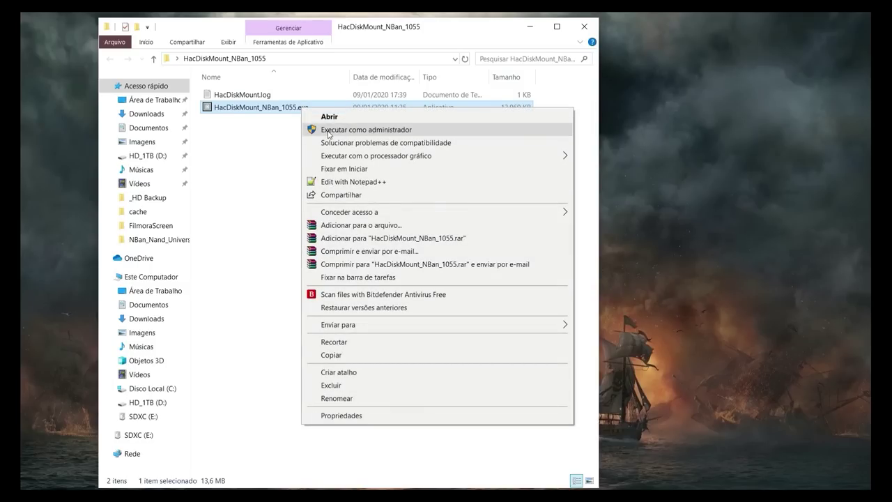
left_click(391, 131)
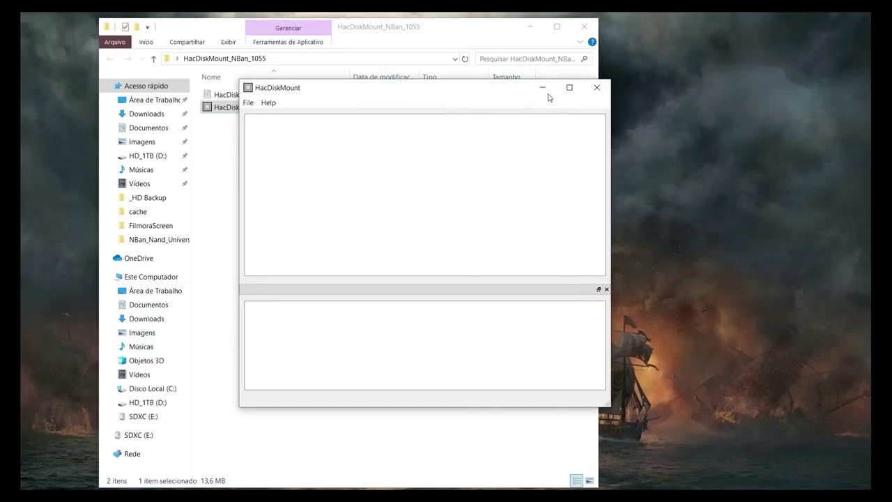
left_click(583, 28)
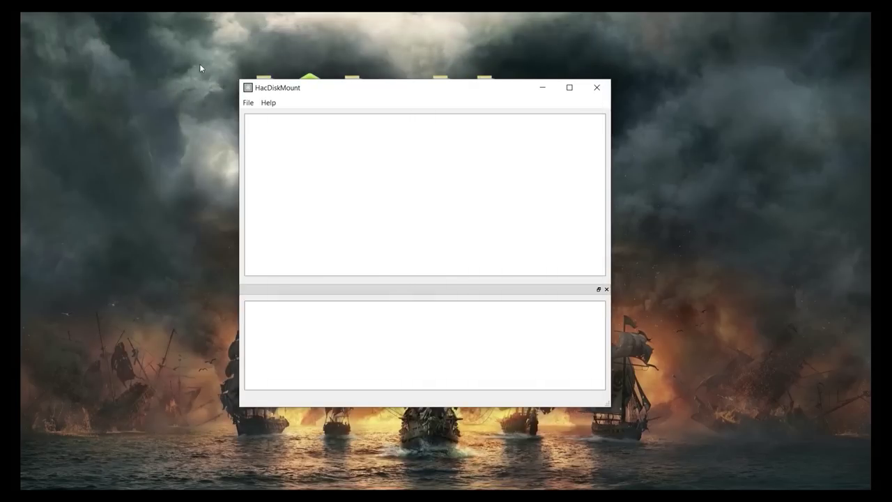
- Open the physical drive Linux UMS disk 0 (29.121GiB) in HacDiskMount and enlarge the window vertically to fit the partition list
left_click(247, 106)
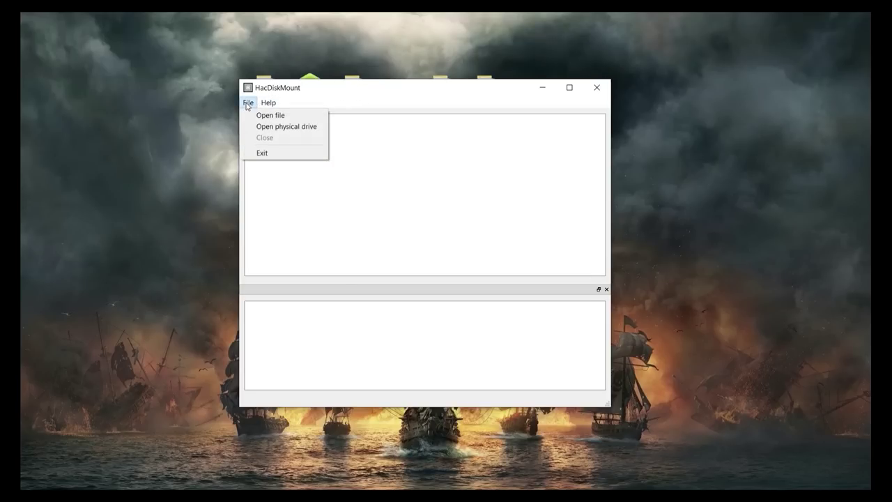
left_click(288, 127)
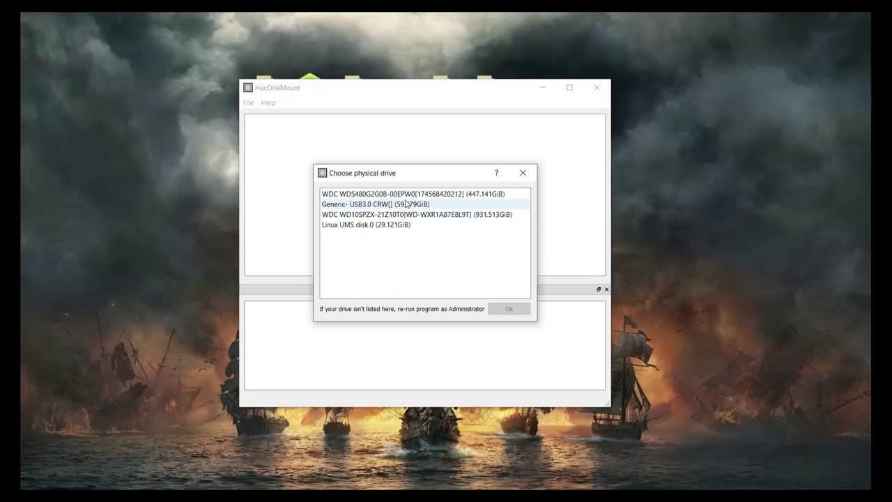
left_click(365, 198)
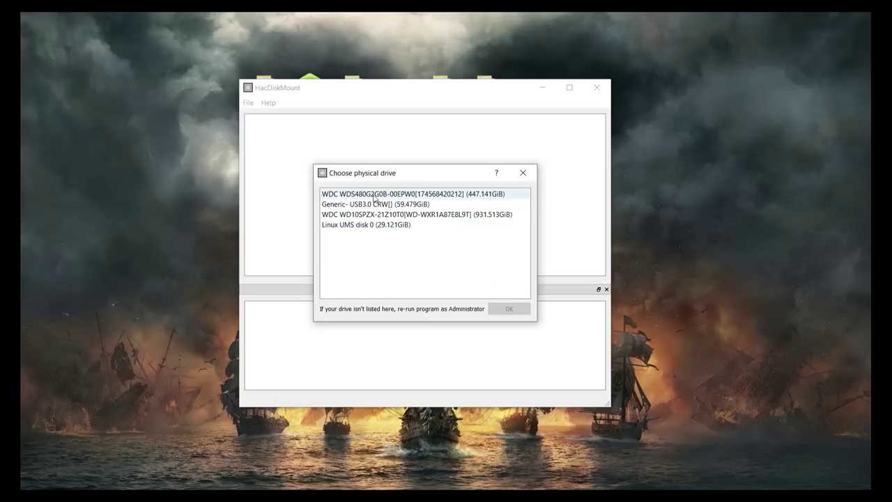
left_click(394, 226)
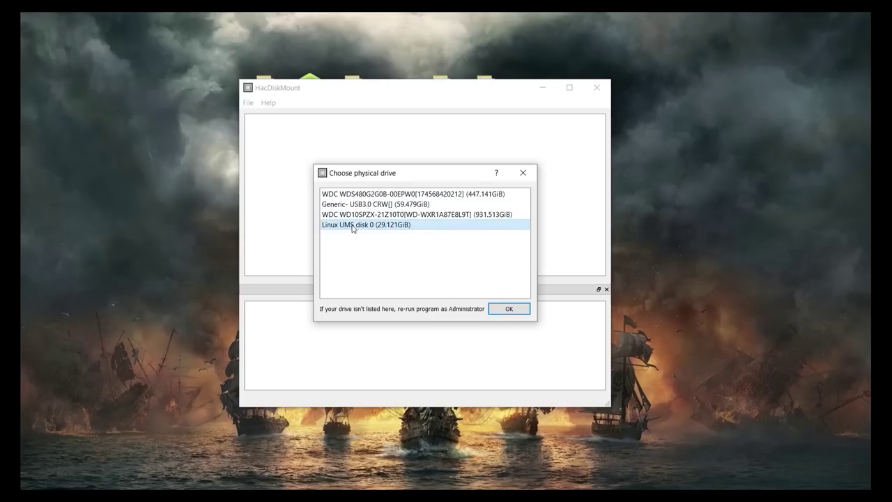
left_click(523, 308)
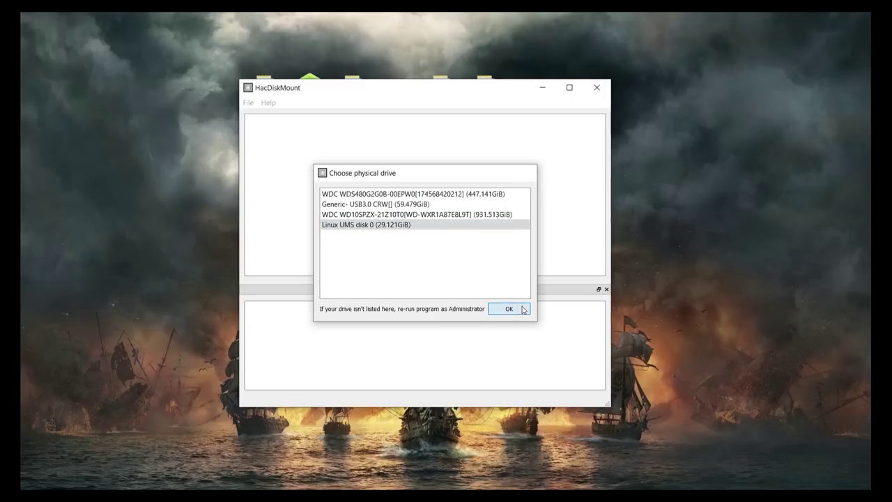
left_click_drag(411, 82, 420, 16)
left_click_drag(435, 409, 443, 465)
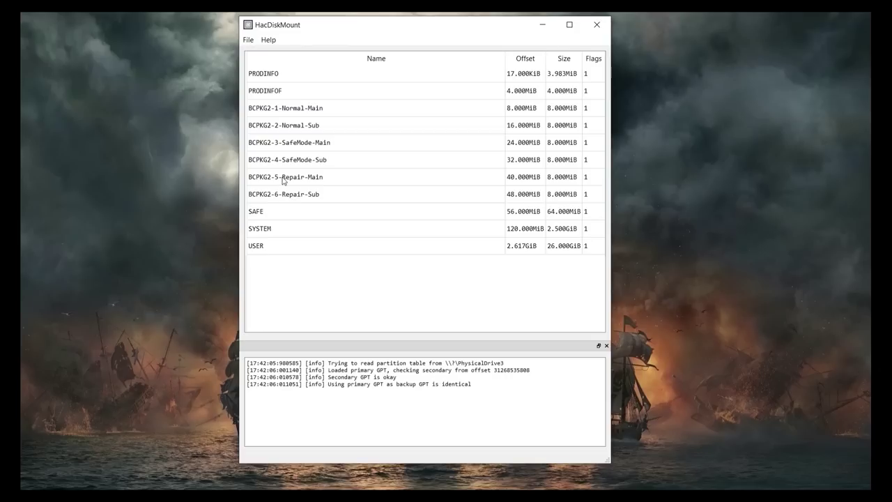
- Restore the BCPKG2-1-Normal-Main partition from BCPKG2-1-Normal-Main.bin in the desktop's NBan_Nand_Universal_5.1.0_ folder and close its operations dialog
left_click(306, 109)
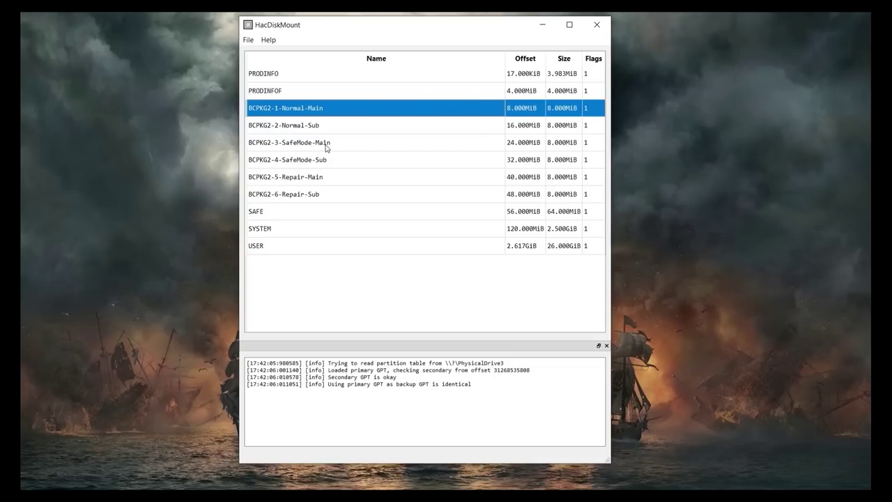
double_click(319, 109)
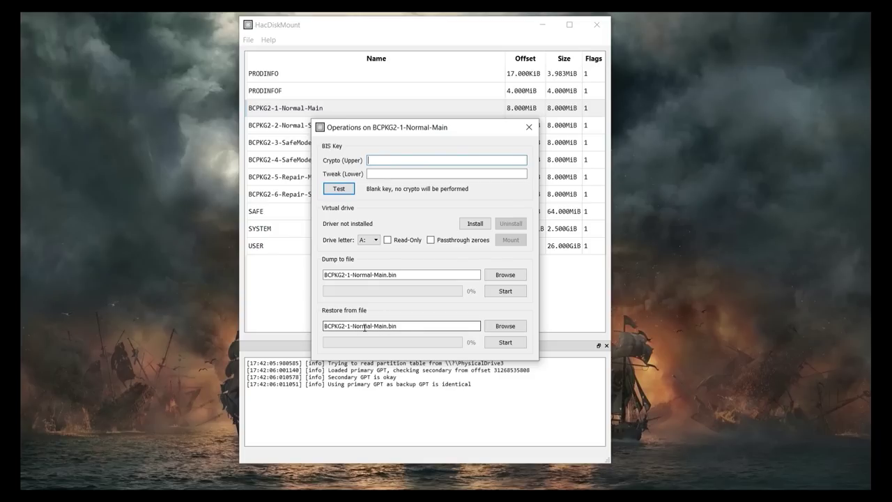
left_click(505, 326)
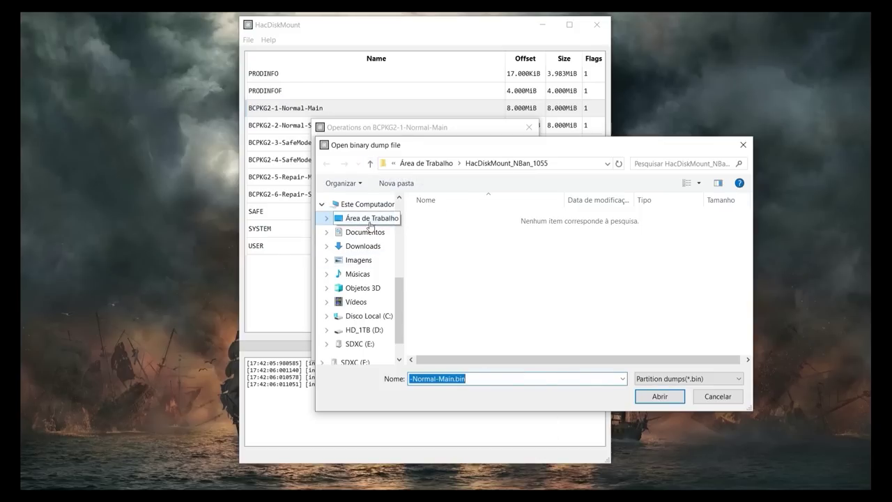
left_click(371, 222)
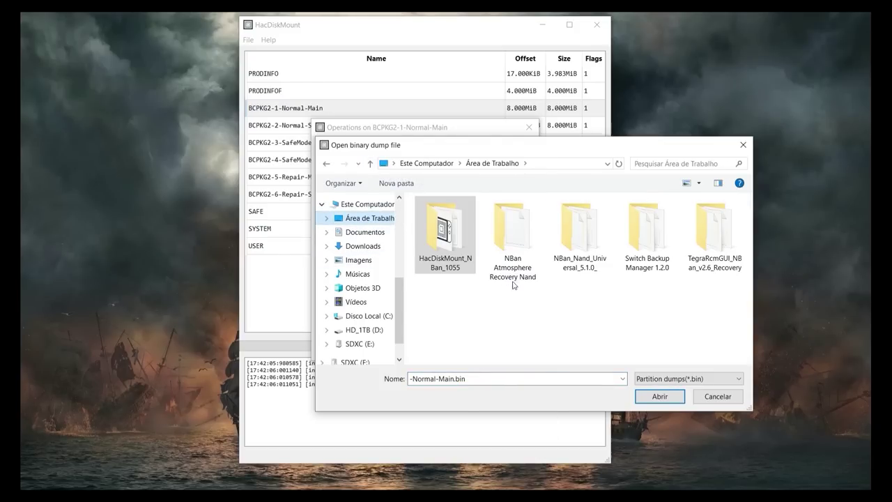
left_click(578, 241)
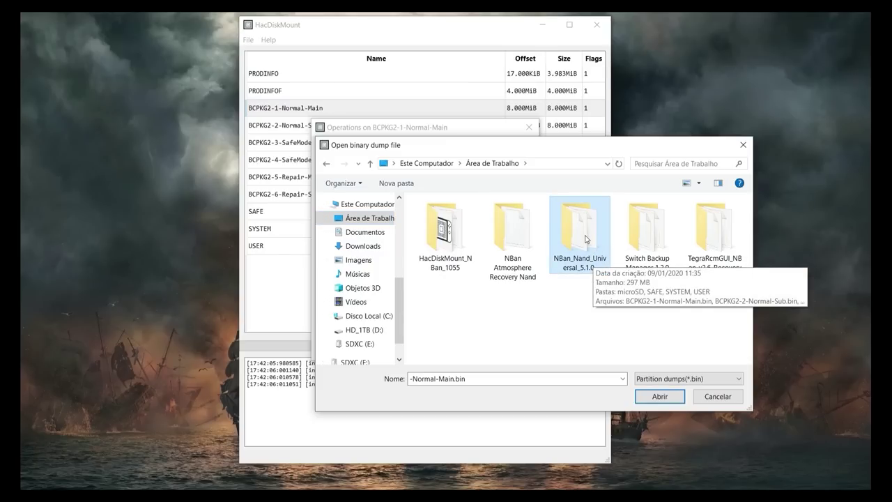
double_click(585, 239)
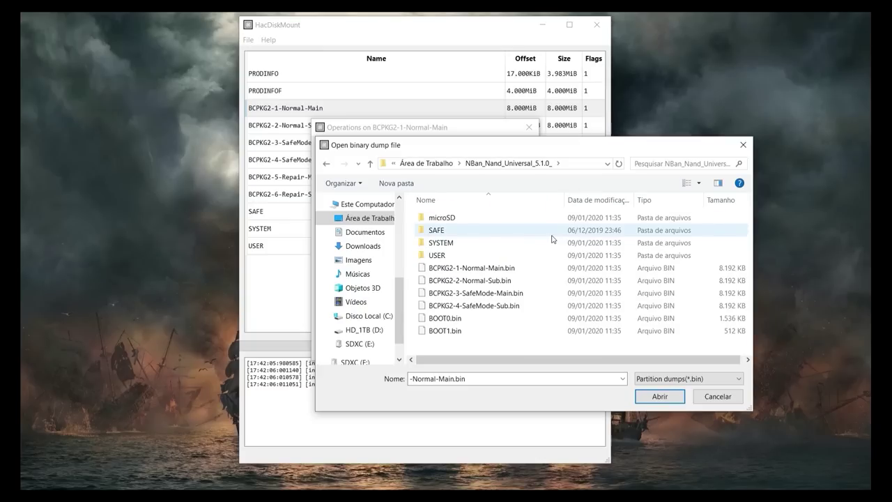
left_click(483, 271)
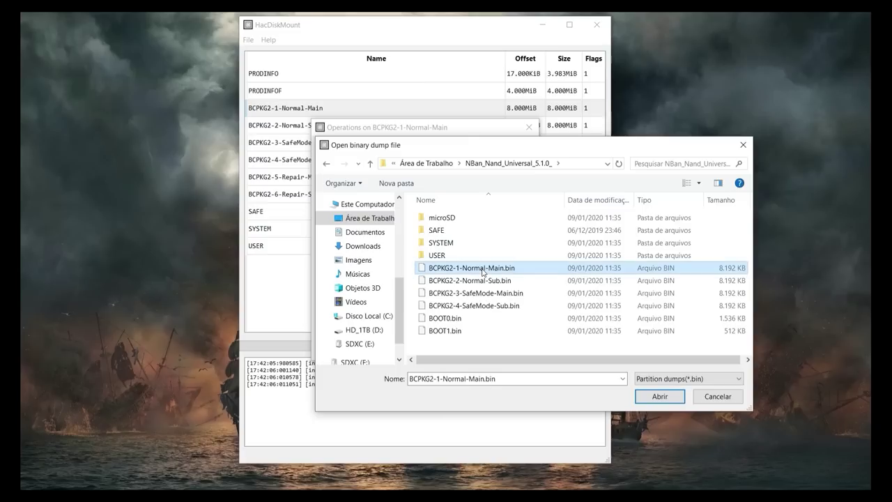
left_click(661, 399)
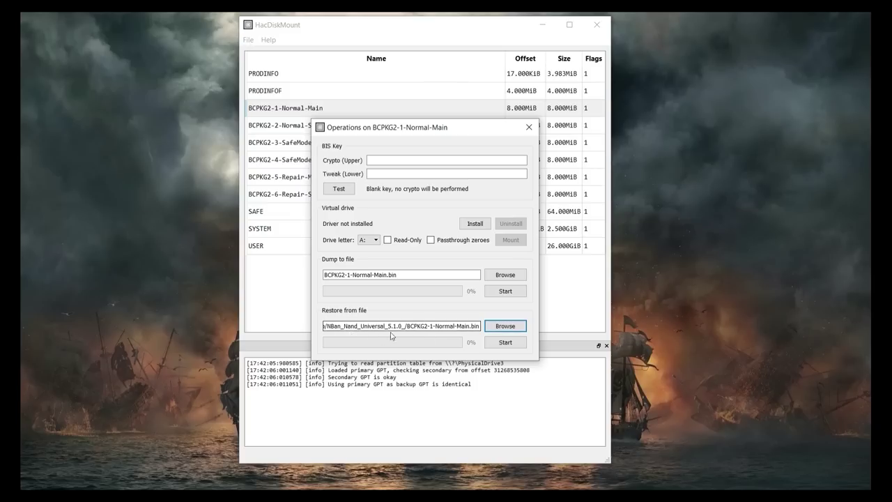
left_click(510, 344)
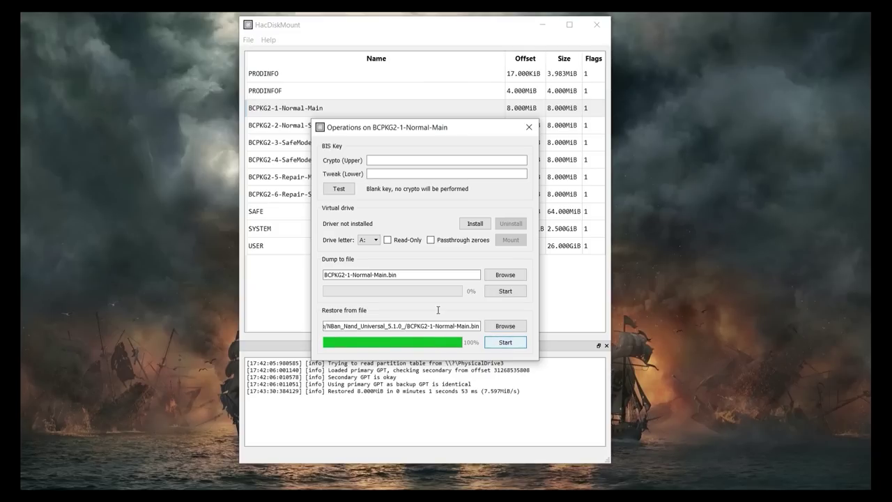
left_click(529, 127)
- Restore the BCPKG2-2-Normal-Sub partition from BCPKG2-2-Normal-Sub.bin in the NBan_Nand_Universal_5.1.0_ folder and close its operations dialog
left_click(328, 123)
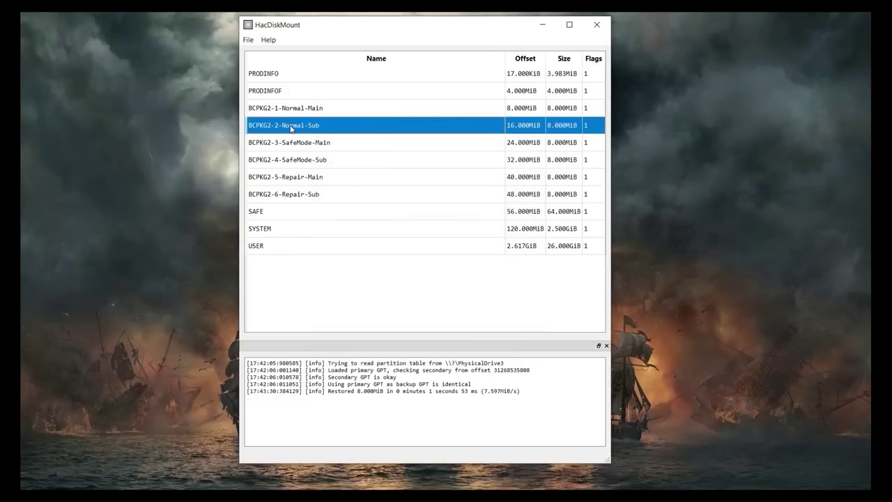
double_click(333, 128)
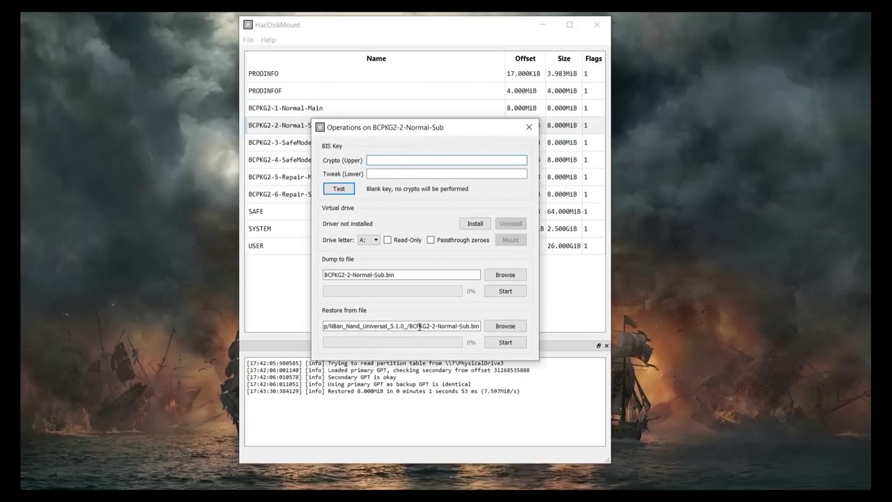
left_click(504, 326)
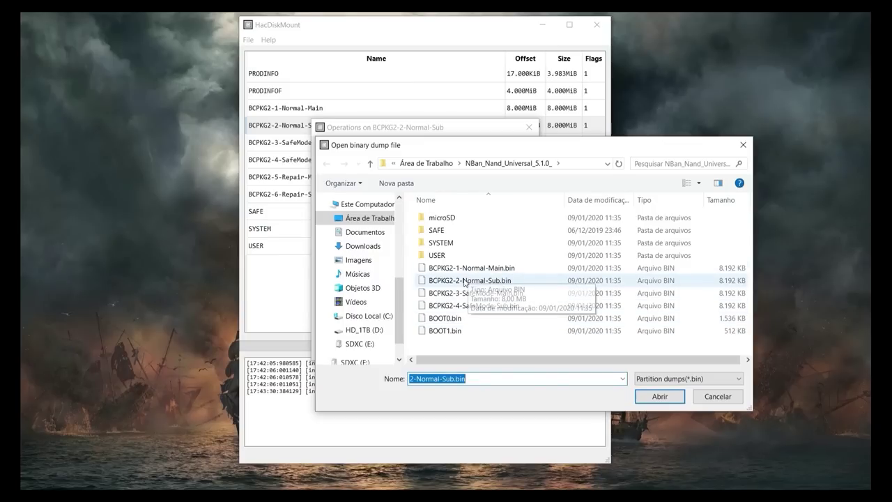
left_click(473, 282)
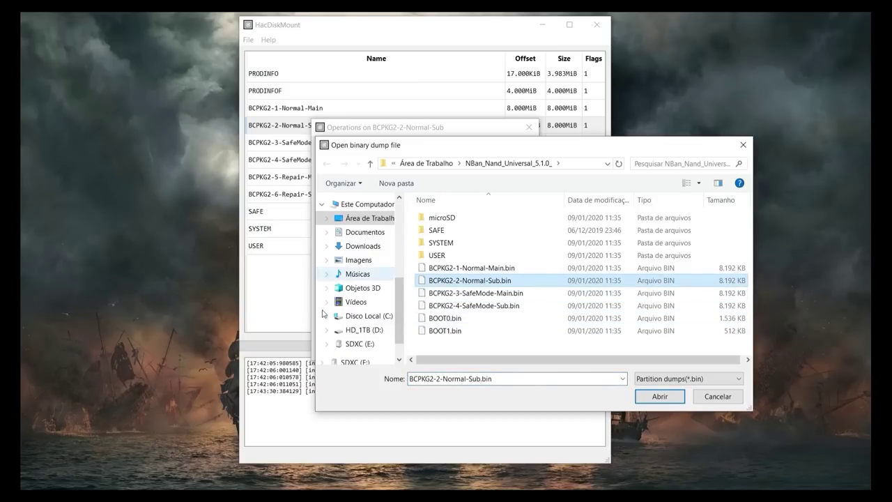
left_click(659, 395)
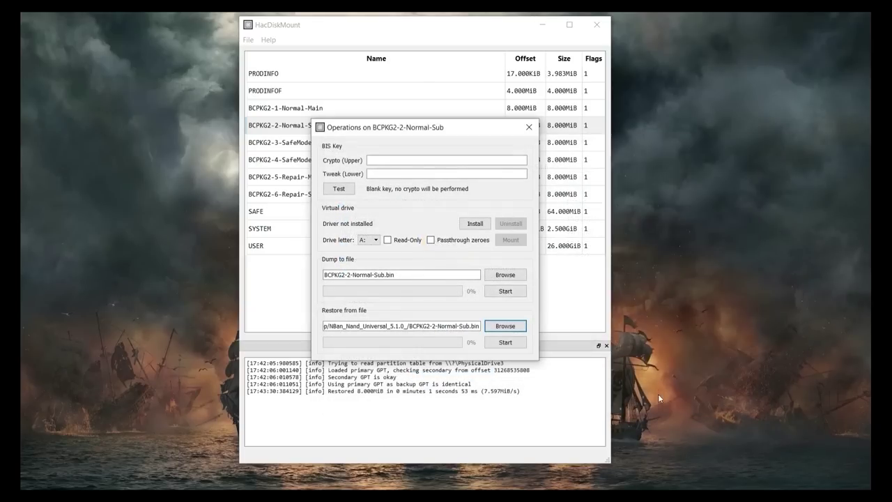
left_click(516, 343)
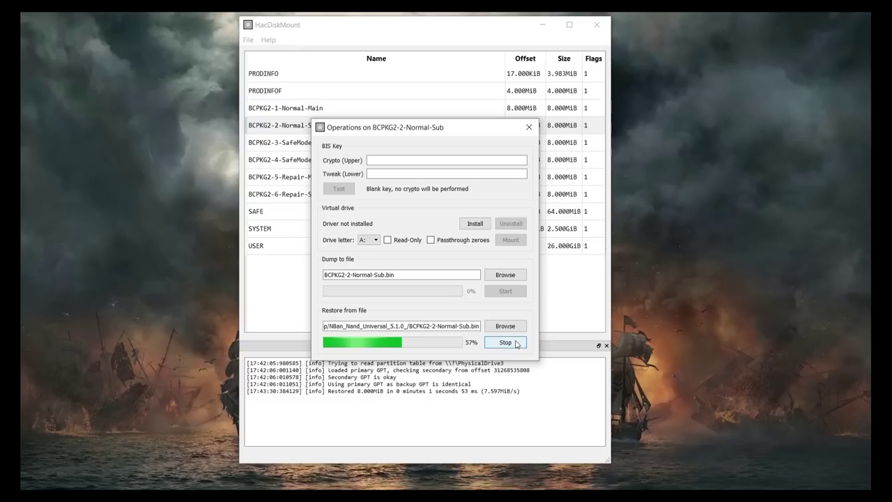
left_click(528, 128)
- Restore the BCPKG2-3-SafeMode-Main partition from BCPKG2-3-SafeMode-Main.bin in the NBan_Nand_Universal_5.1.0_ folder and close its operations dialog
double_click(308, 143)
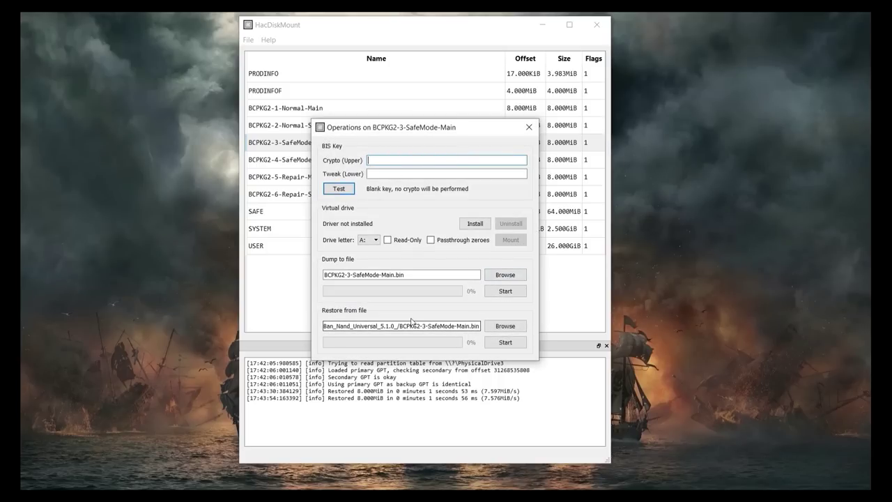
left_click(503, 325)
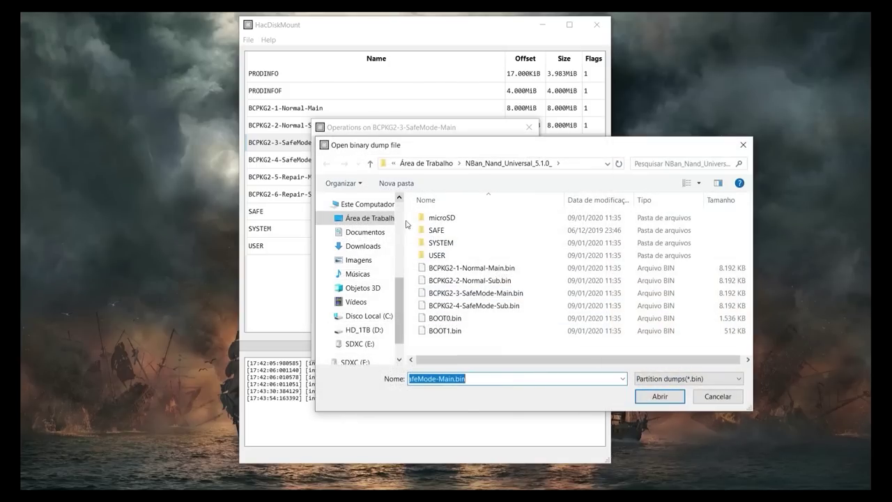
double_click(468, 298)
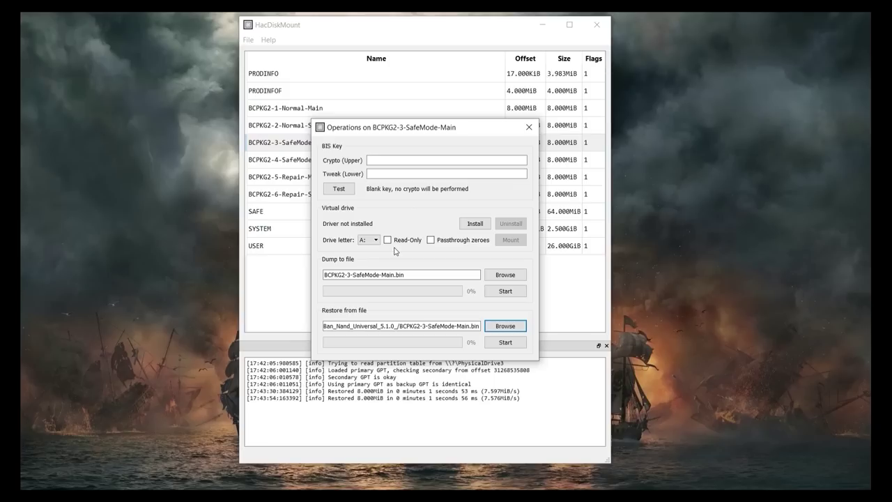
left_click(510, 342)
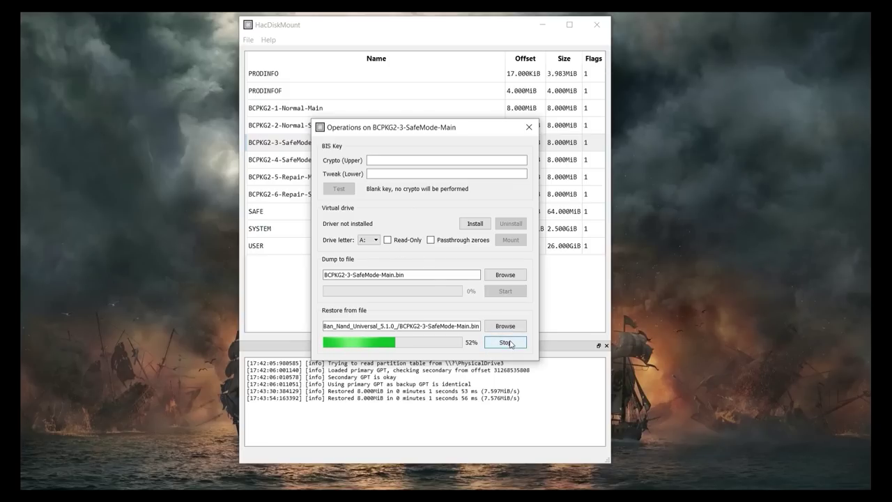
left_click(529, 126)
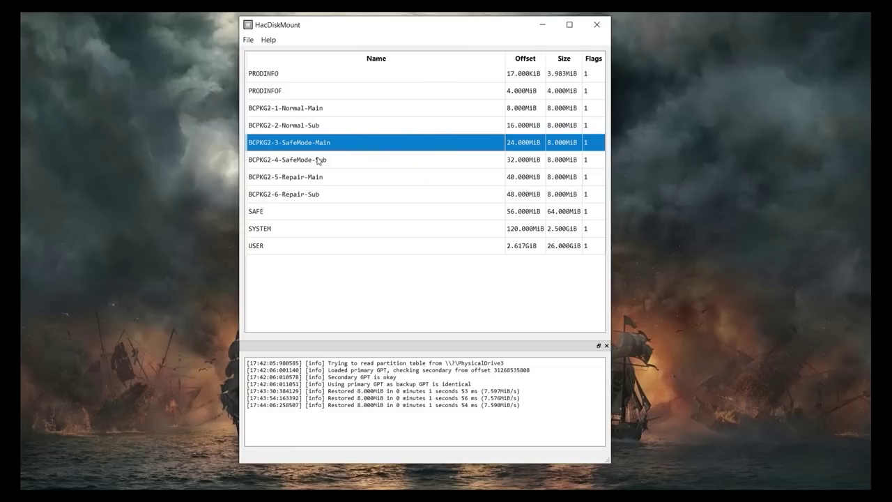
- Restore the BCPKG2-4-SafeMode-Sub partition from BCPKG2-4-SafeMode-Sub.bin in the NBan_Nand_Universal_5.1.0_ folder and close its operations dialog
double_click(317, 161)
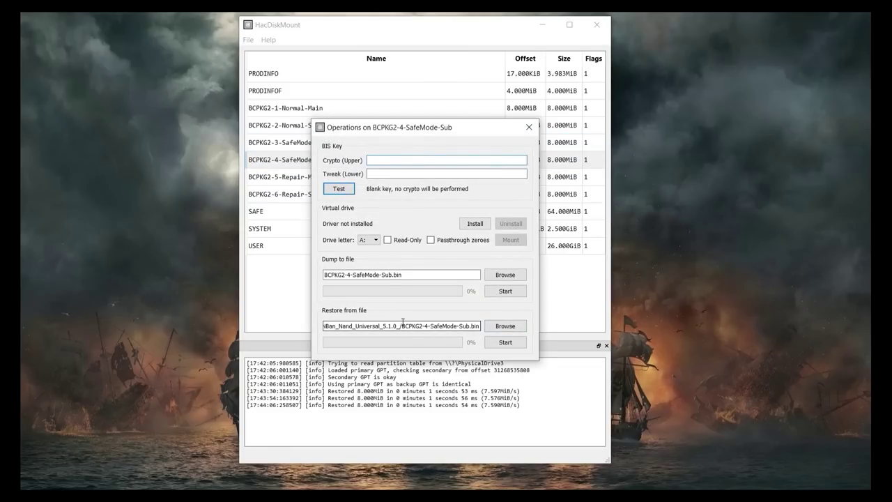
left_click(492, 326)
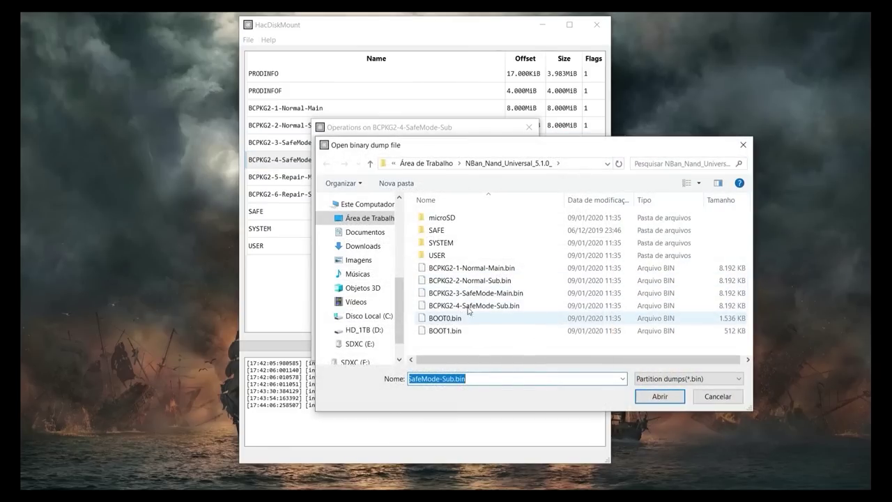
double_click(472, 308)
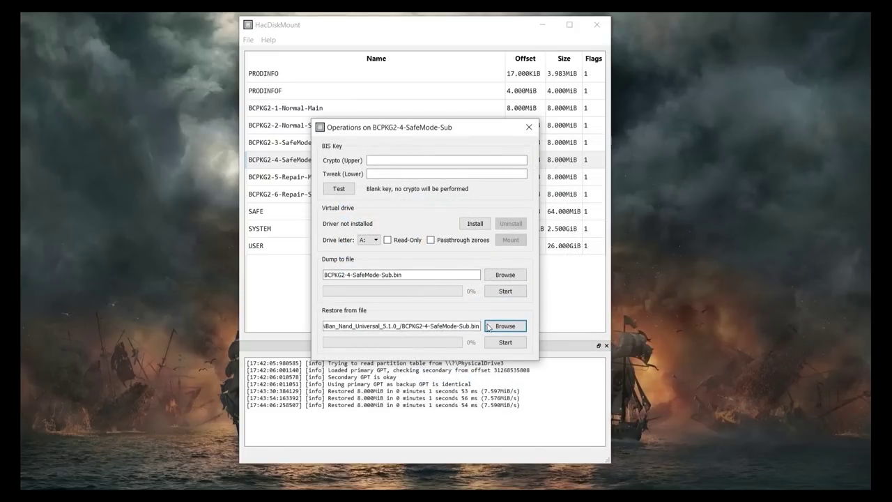
left_click(499, 342)
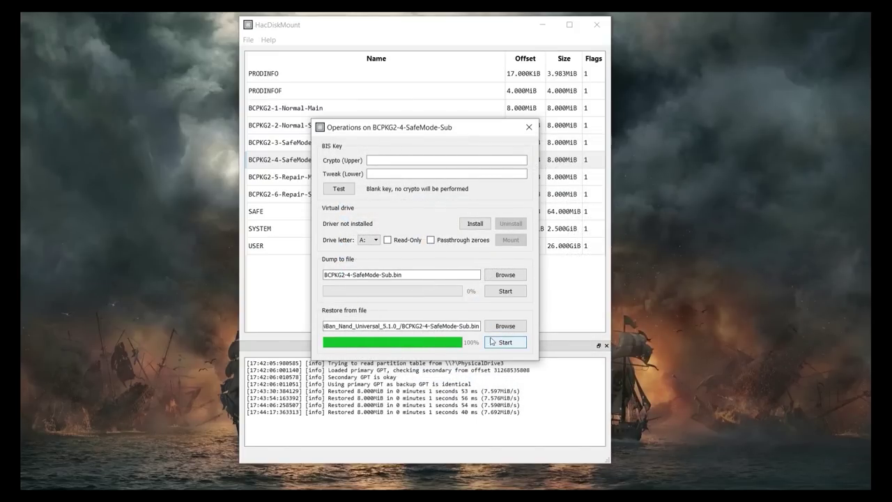
left_click(529, 127)
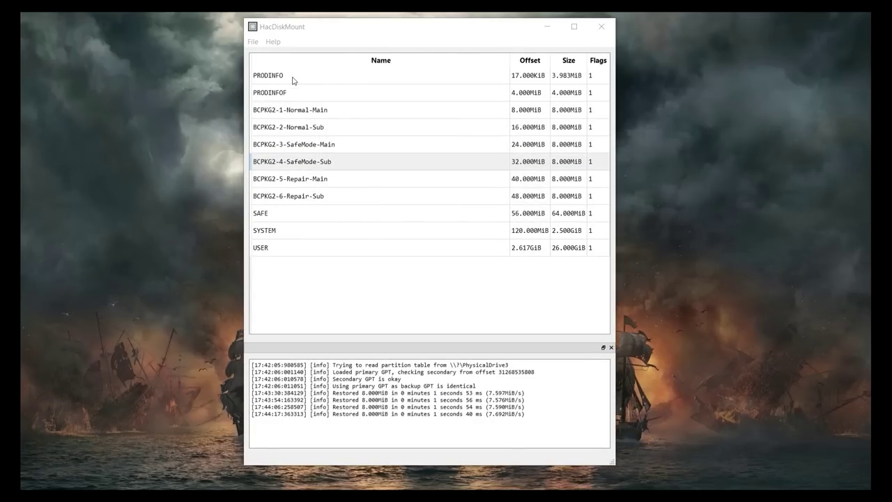
- Open BIS_keys.txt from the desktop and arrange Notepad and HacDiskMount side by side
left_click_drag(361, 32, 411, 34)
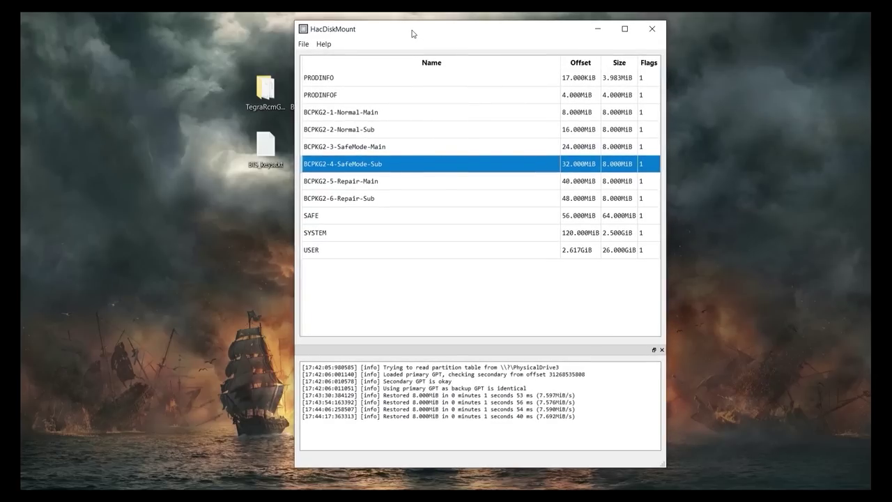
left_click(265, 149)
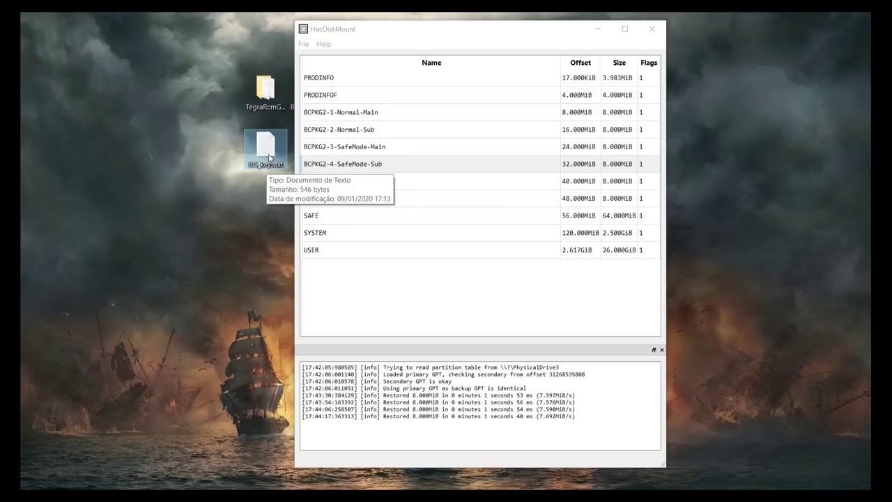
double_click(266, 152)
left_click_drag(536, 56, 162, 55)
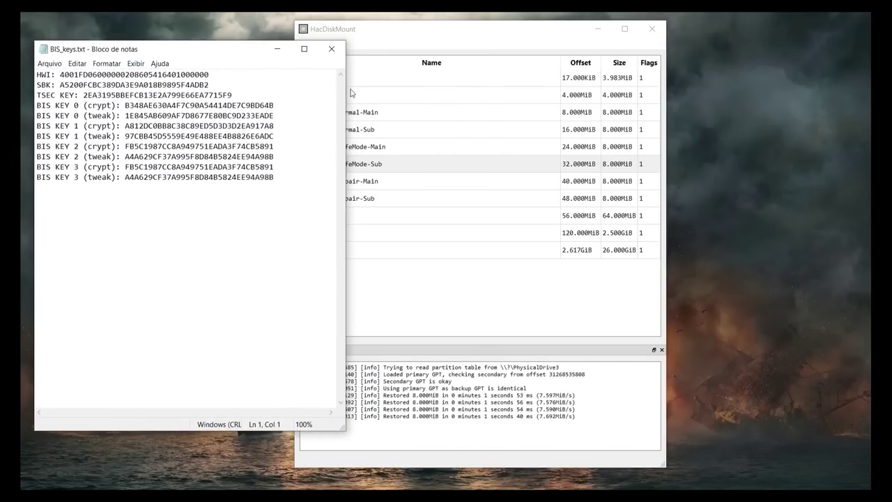
left_click(436, 29)
left_click_drag(436, 29, 490, 26)
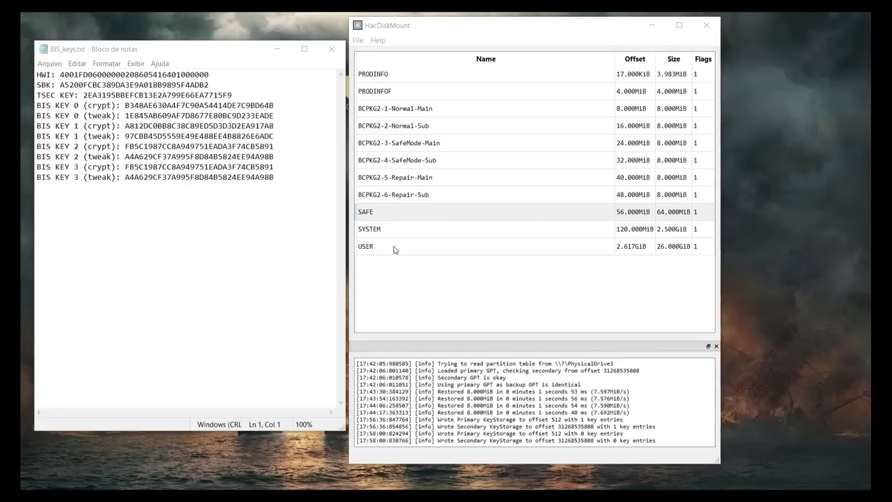
- Open the PRODINFO partition's operations and copy the BIS KEY 0 crypt key from BIS_keys.txt into the Crypto (Upper) field
left_click(385, 76)
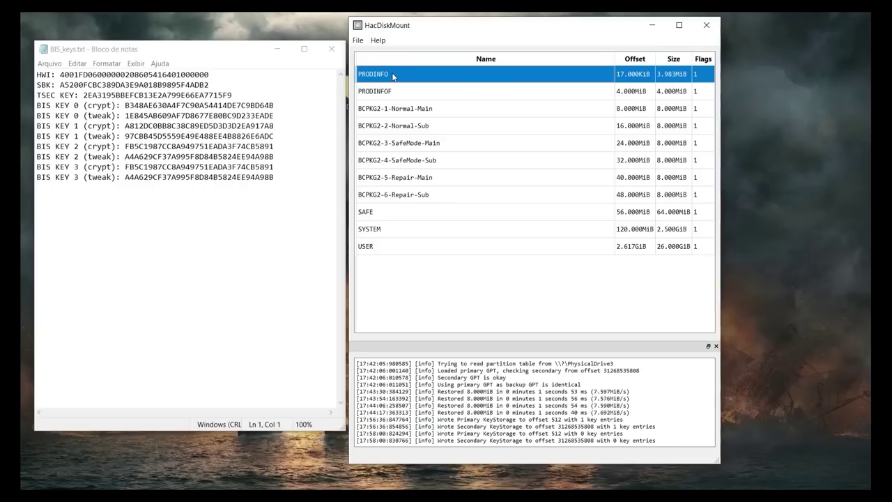
double_click(393, 76)
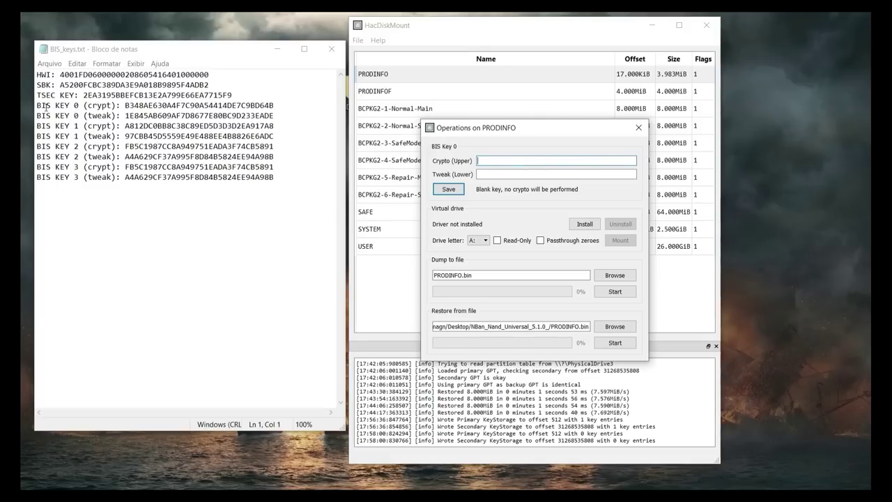
left_click_drag(125, 105, 274, 105)
right_click(248, 106)
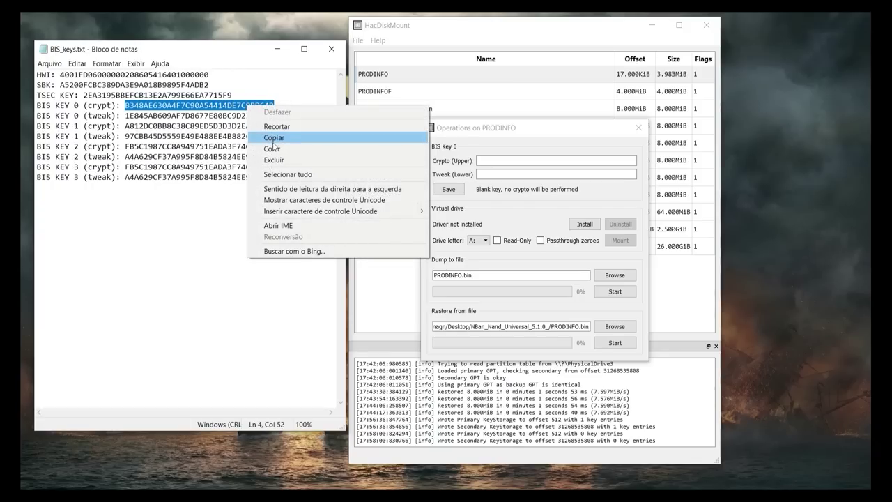
left_click(284, 141)
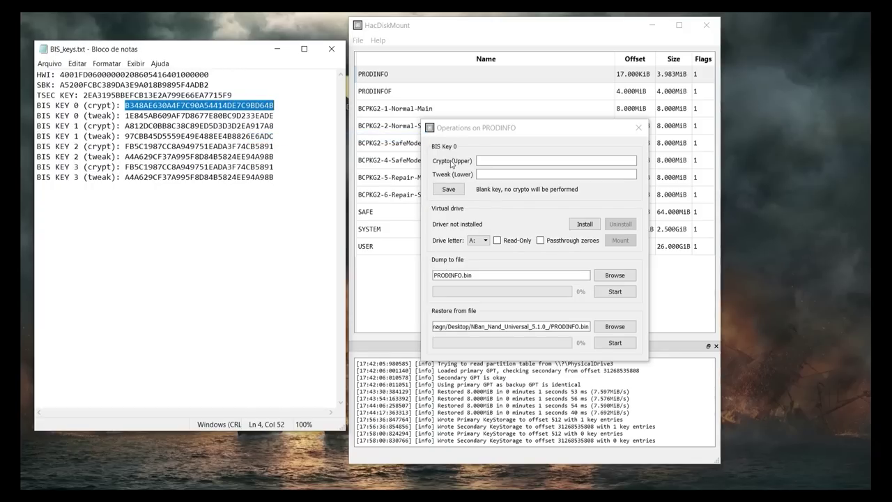
left_click(489, 160)
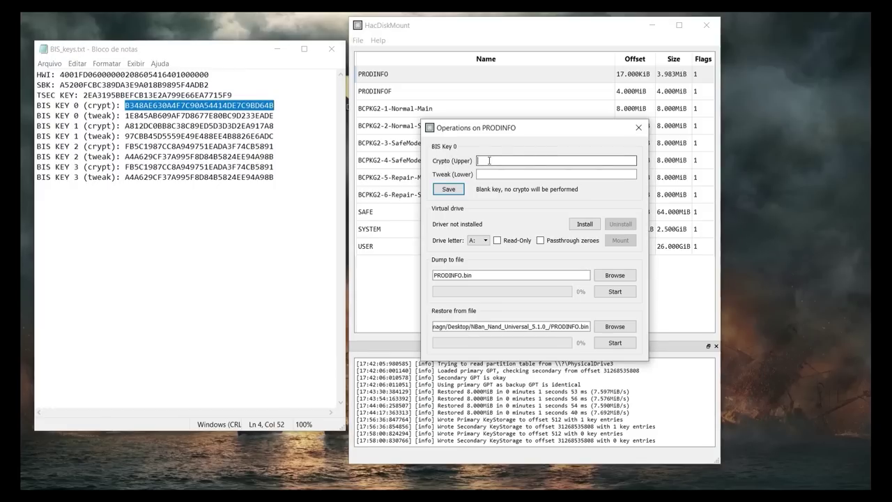
right_click(489, 160)
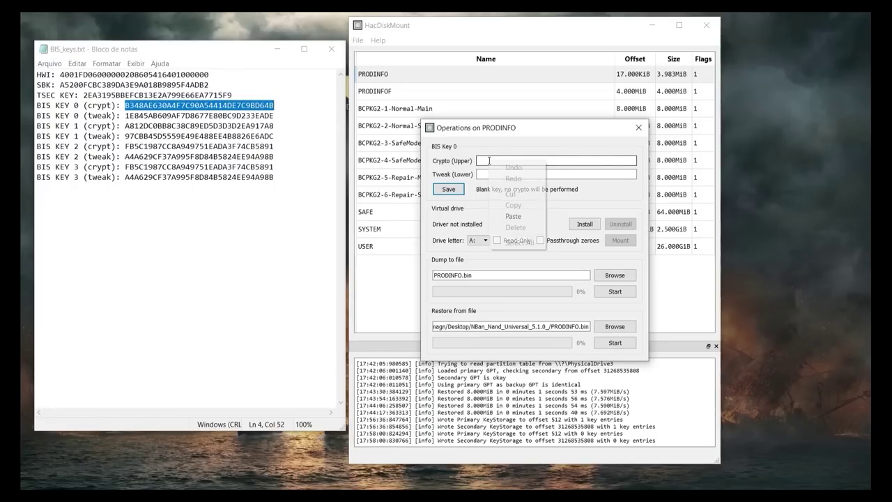
left_click(522, 218)
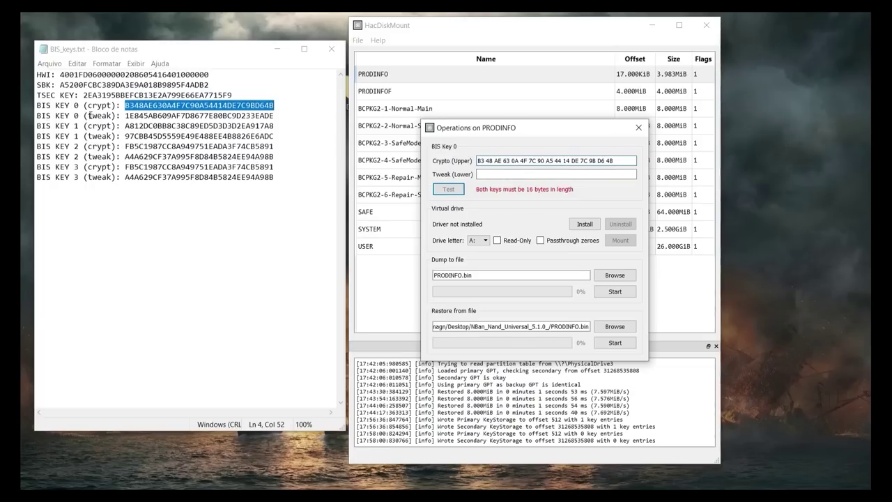
- Copy the BIS KEY 0 tweak key from BIS_keys.txt into PRODINFO's Tweak (Lower) field
left_click_drag(124, 115, 277, 117)
right_click(263, 115)
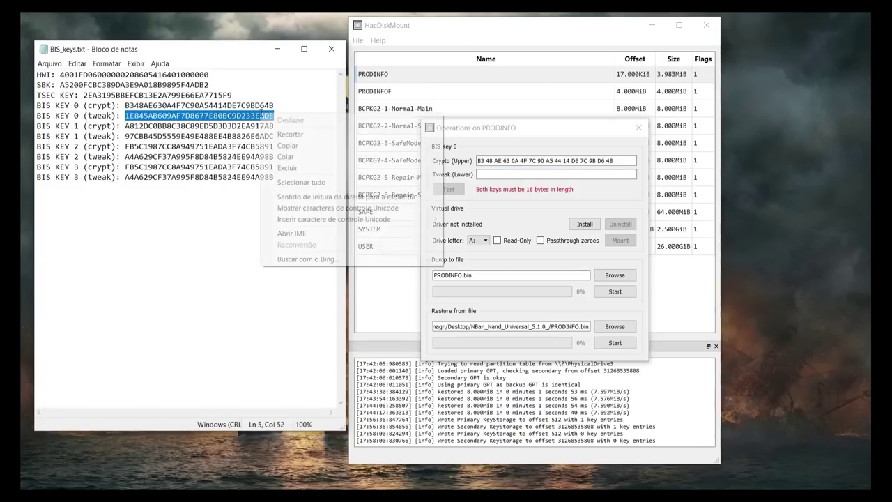
left_click(289, 144)
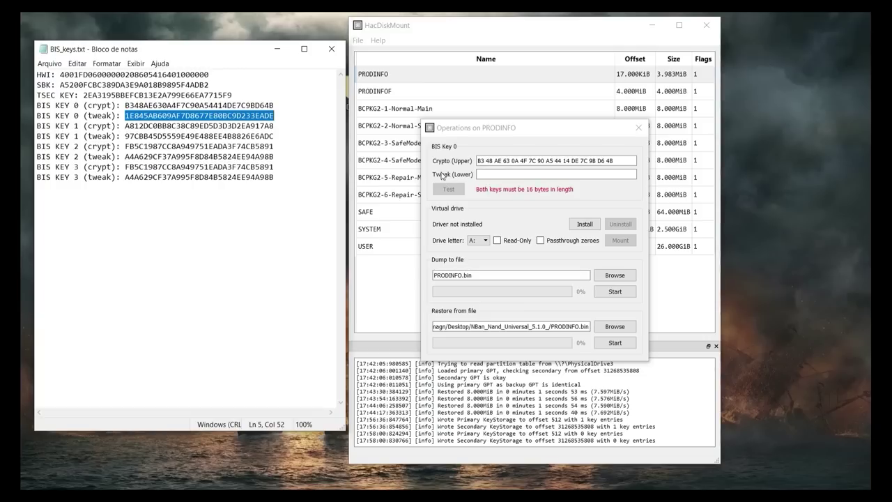
left_click(510, 173)
left_click(511, 173)
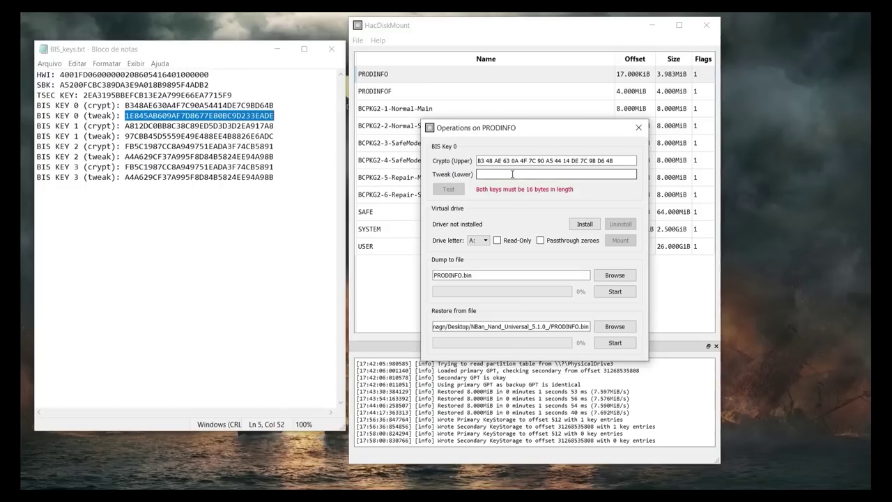
right_click(512, 174)
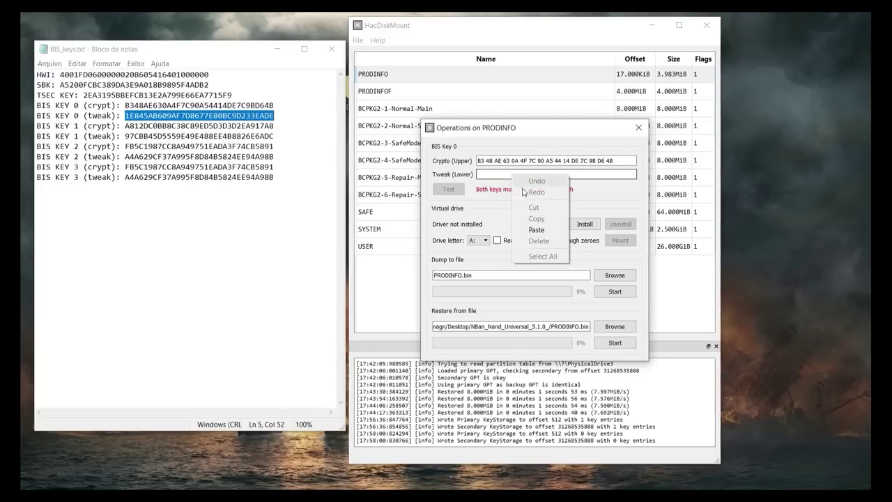
left_click(536, 230)
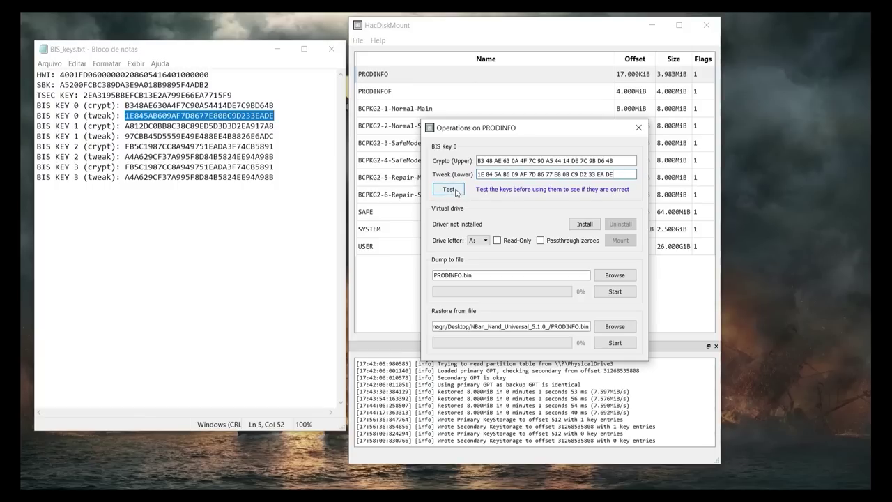
- Test and save the BIS Key 0 pair for PRODINFO and close its operations dialog
left_click(455, 192)
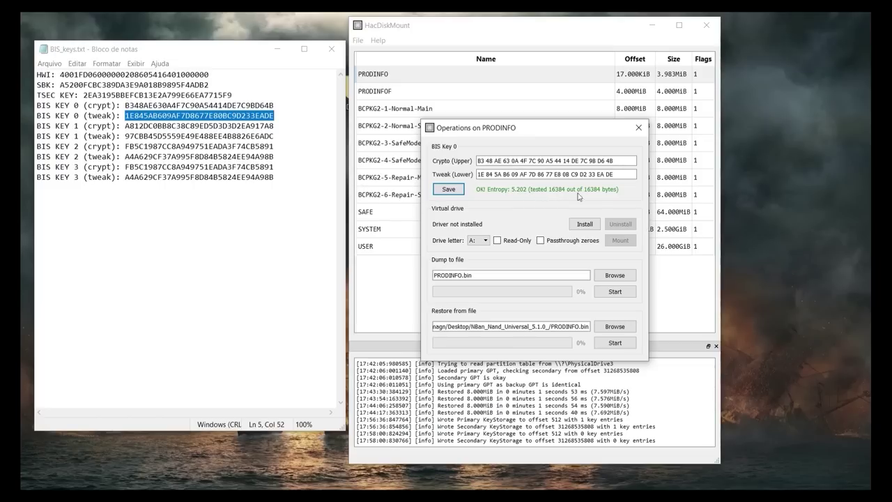
left_click(449, 190)
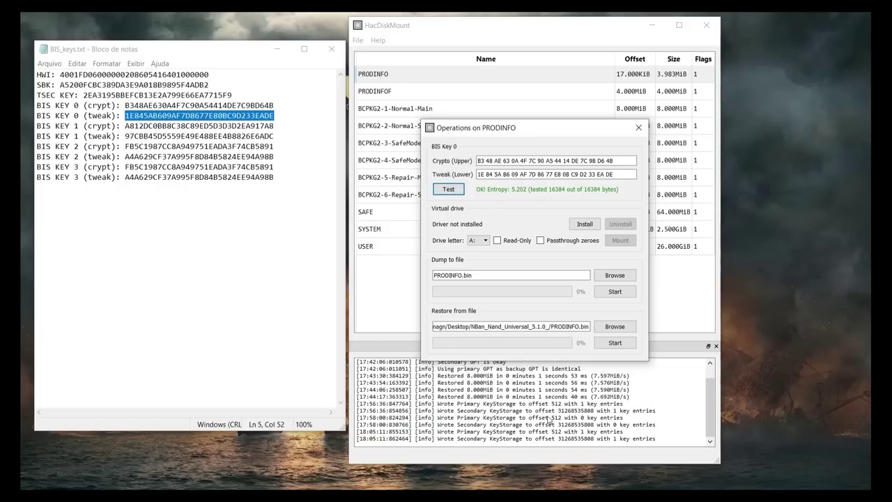
left_click(639, 128)
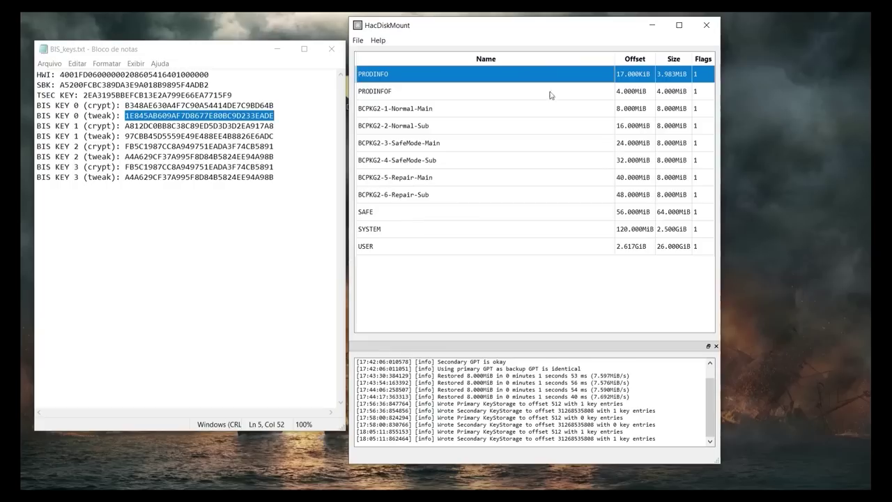
- Open the PRODINFOF partition's operations, test and save its prefilled BIS Key 0 pair, and close the dialog
left_click(392, 93)
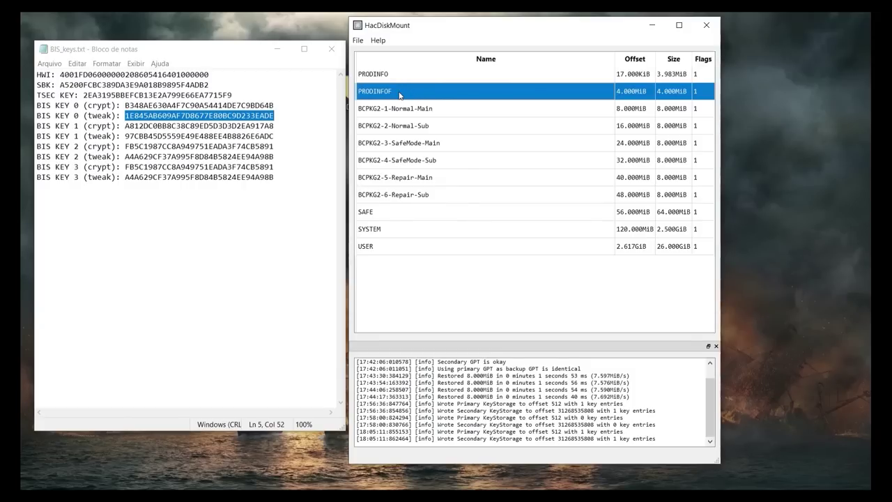
double_click(400, 94)
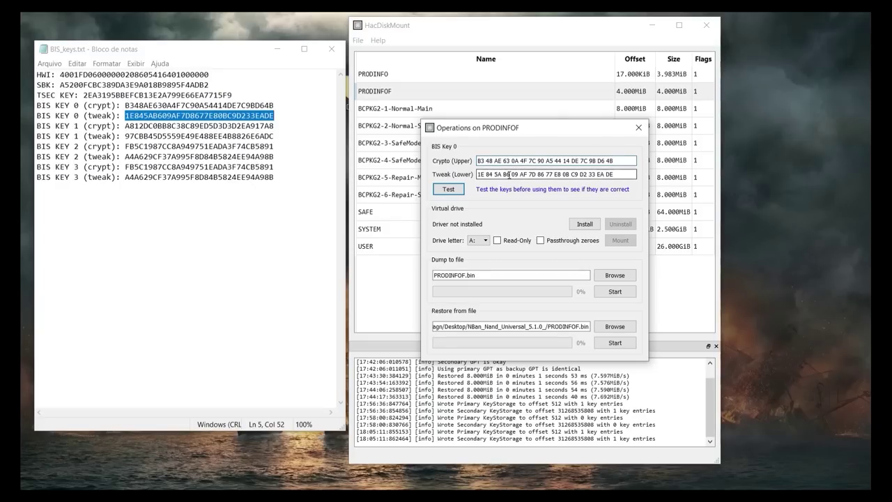
left_click(449, 191)
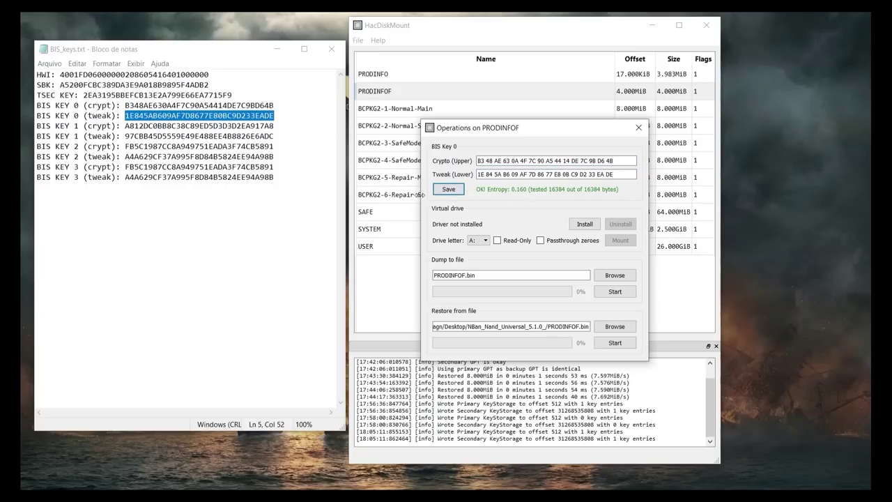
left_click(448, 190)
left_click(639, 128)
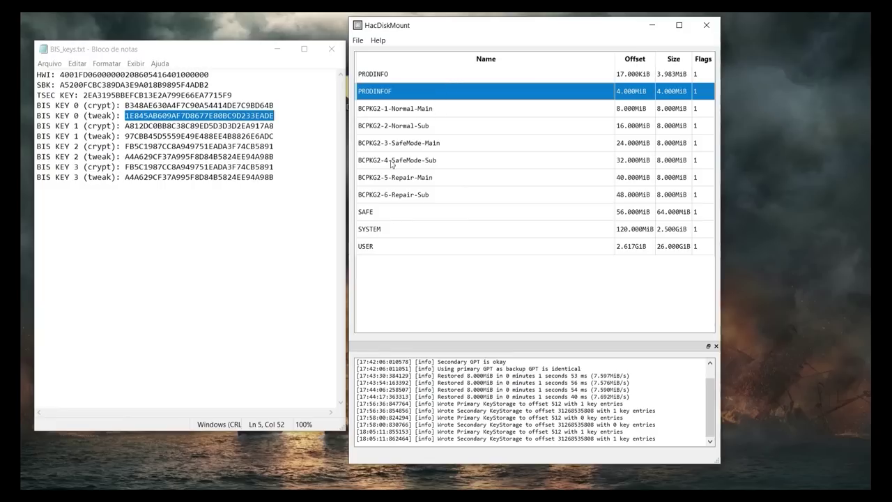
- Open the SAFE partition's operations and copy the BIS KEY 1 crypt key from BIS_keys.txt into the Crypto (Upper) field
left_click(380, 212)
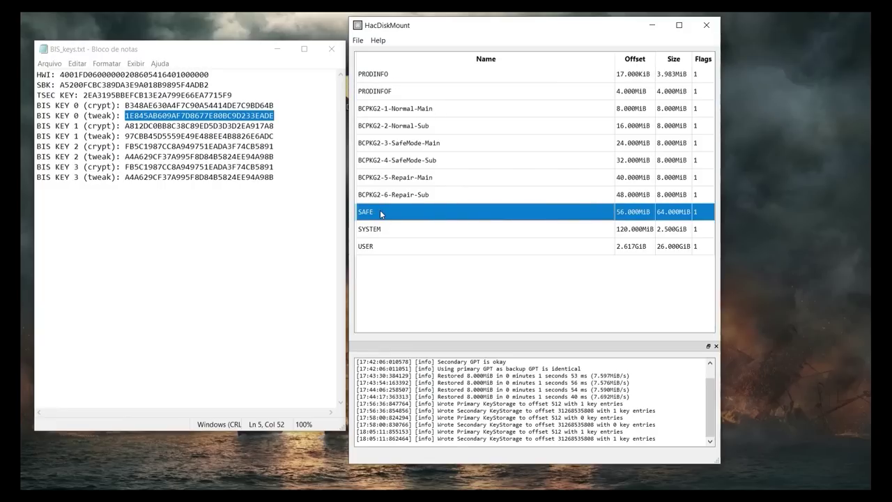
left_click(121, 126)
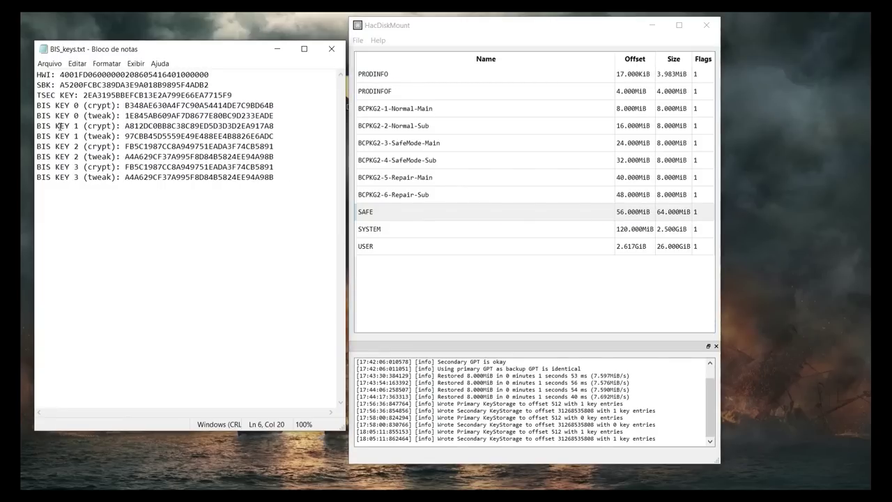
left_click(383, 213)
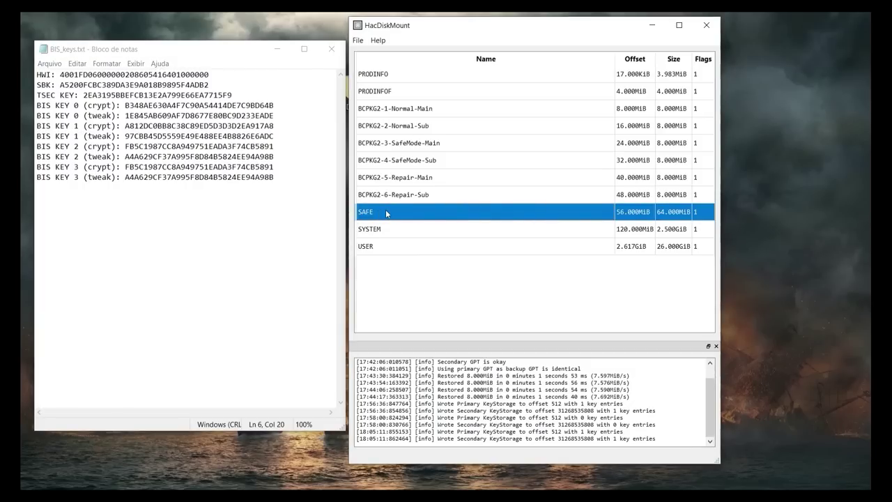
double_click(385, 210)
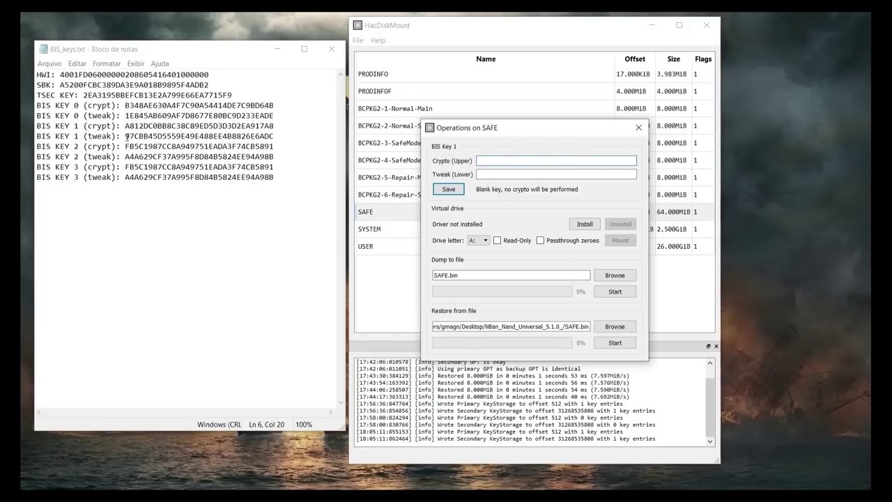
left_click_drag(122, 126, 275, 126)
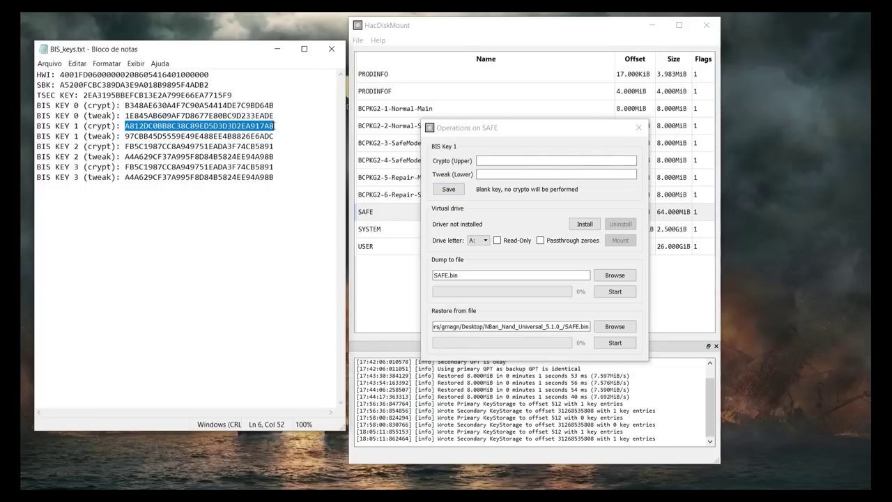
right_click(239, 125)
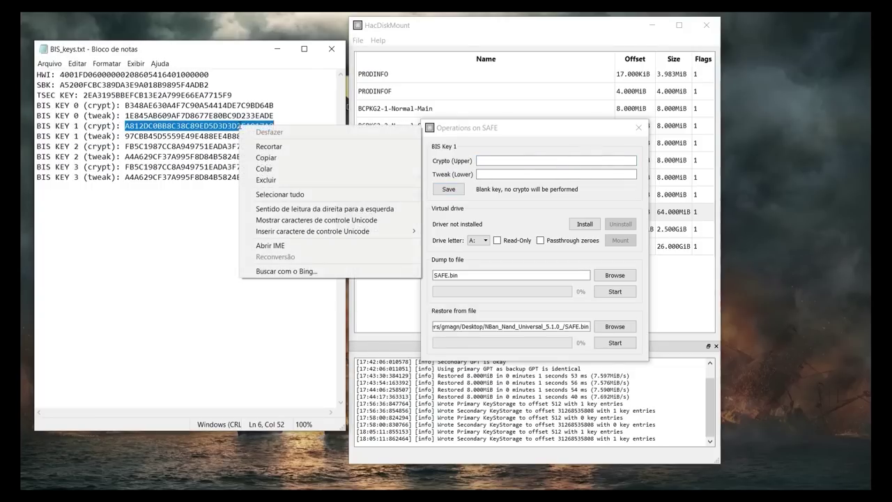
left_click(267, 162)
left_click(480, 162)
right_click(492, 163)
left_click(516, 220)
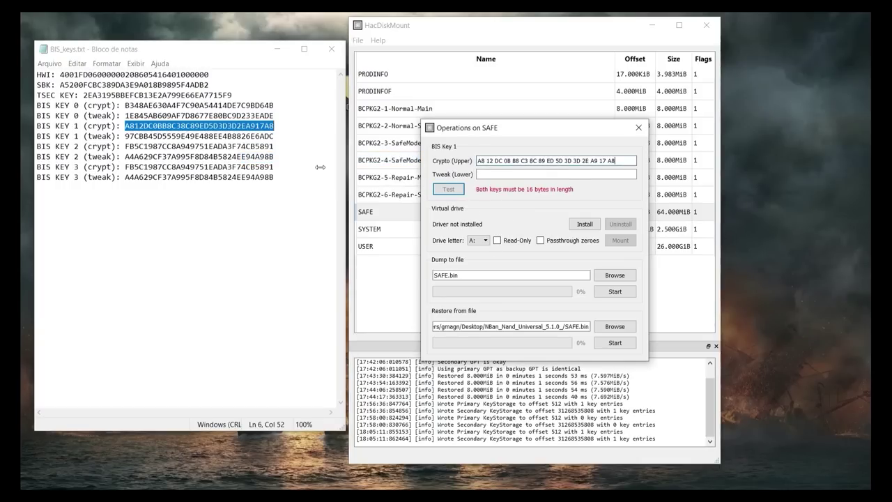
- Copy the BIS KEY 1 tweak key from BIS_keys.txt into SAFE's Tweak (Lower) field
double_click(122, 136)
left_click(122, 137)
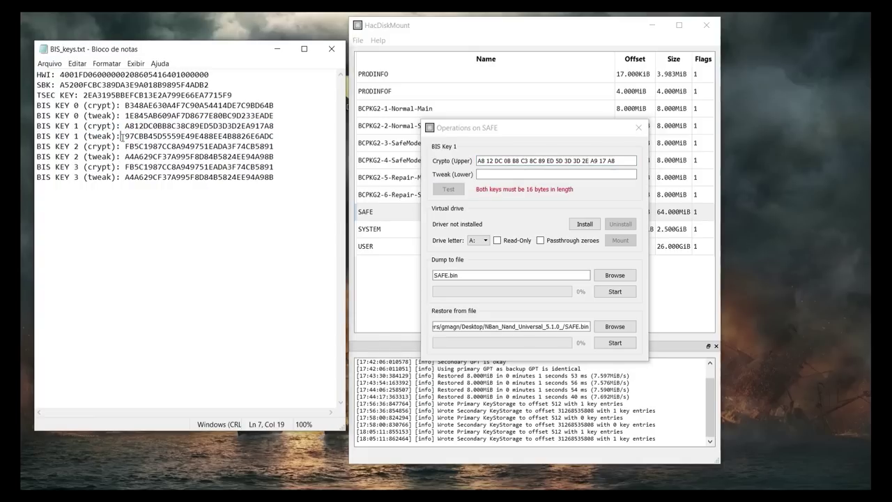
left_click_drag(124, 136, 275, 137)
right_click(259, 136)
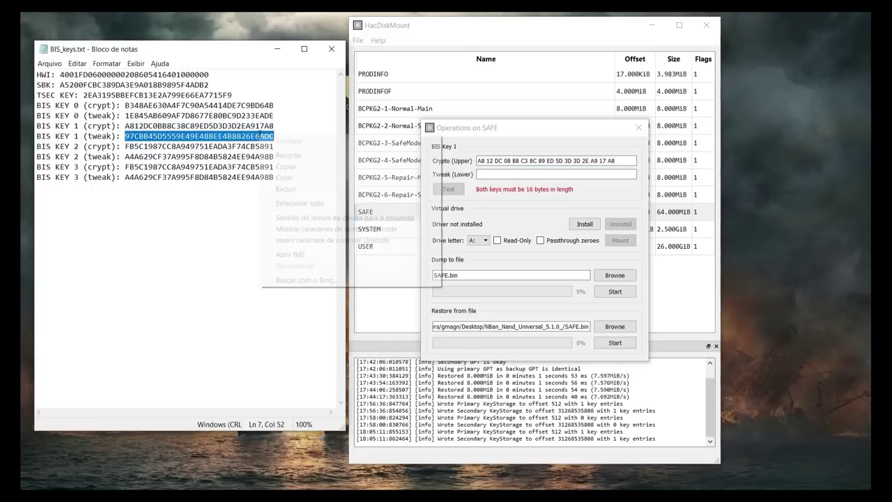
left_click(286, 167)
left_click(516, 174)
right_click(501, 175)
left_click(525, 229)
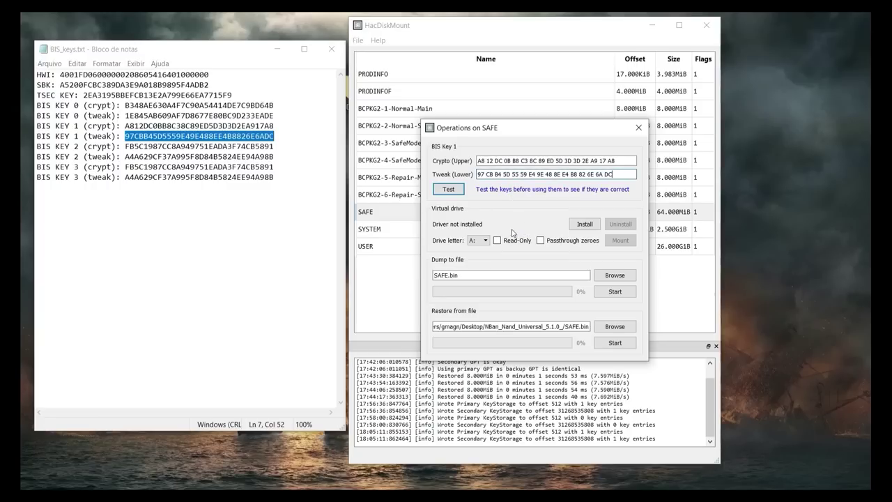
- Test and save the BIS Key 1 pair for SAFE and close its operations dialog
left_click(450, 190)
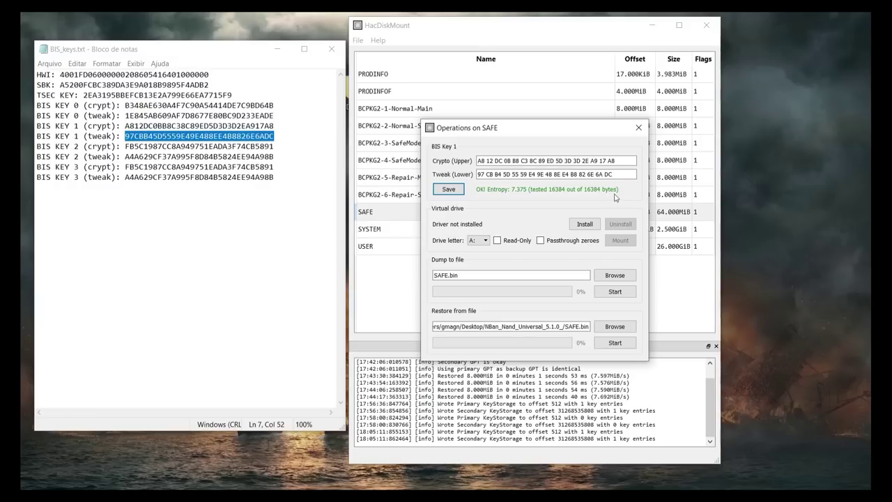
left_click(446, 189)
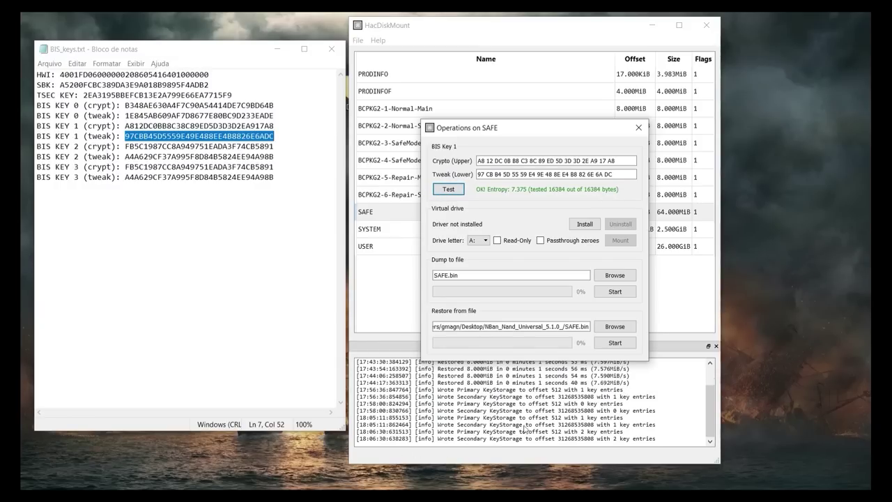
left_click(638, 128)
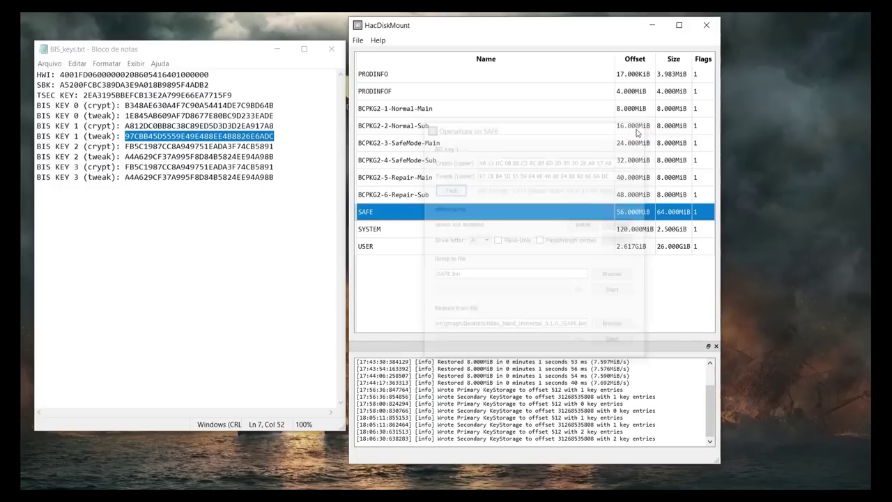
- Open the SYSTEM partition's operations and copy the BIS KEY 2 crypt key from BIS_keys.txt into the Crypto (Upper) field
left_click(409, 228)
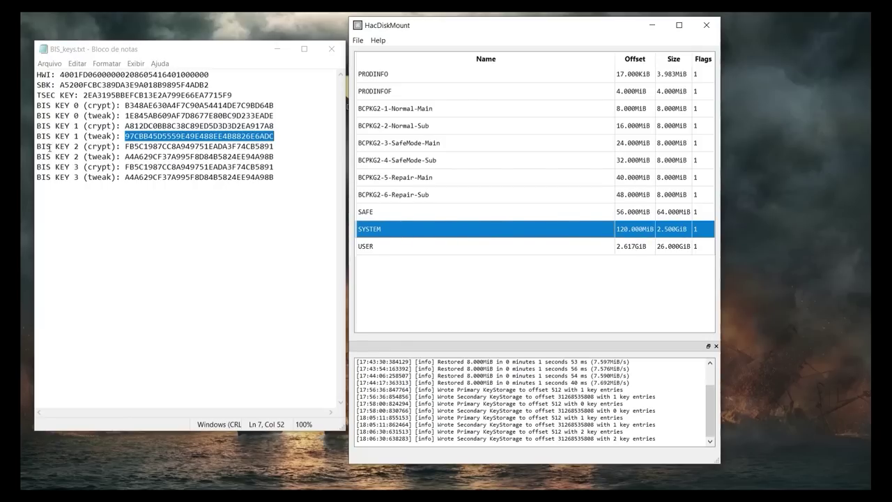
left_click_drag(36, 147, 79, 146)
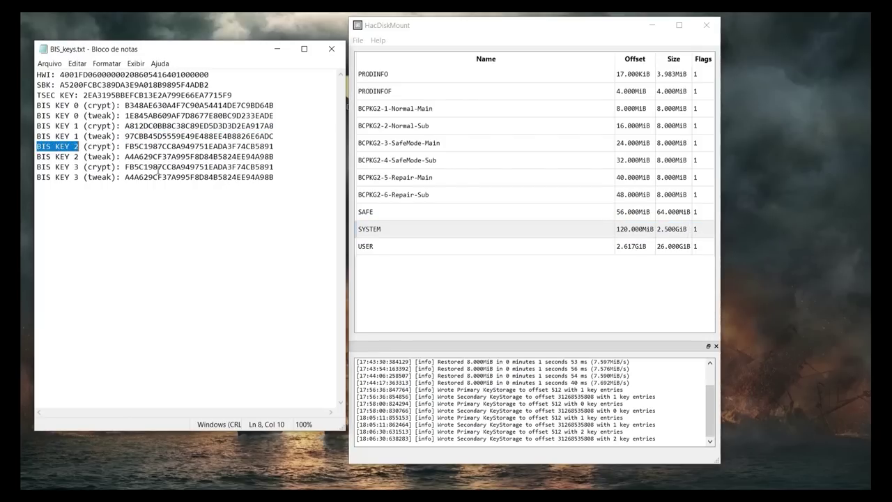
double_click(373, 235)
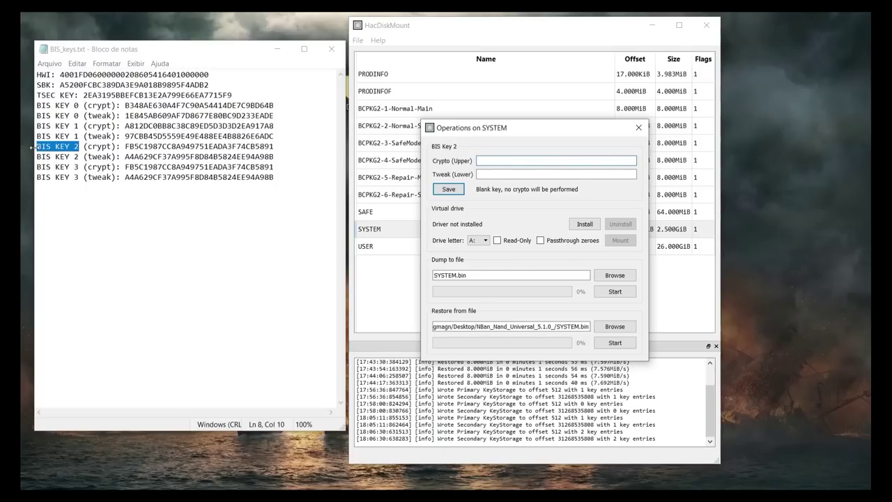
left_click_drag(123, 147, 274, 147)
right_click(263, 145)
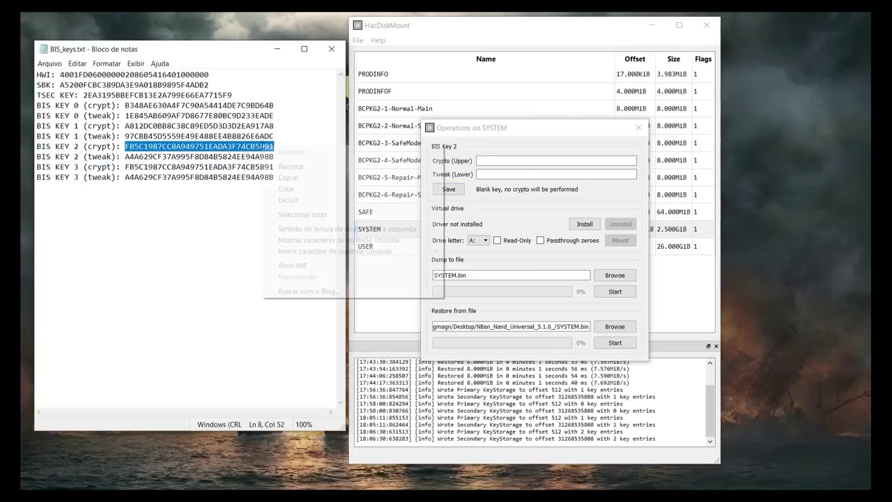
left_click(293, 179)
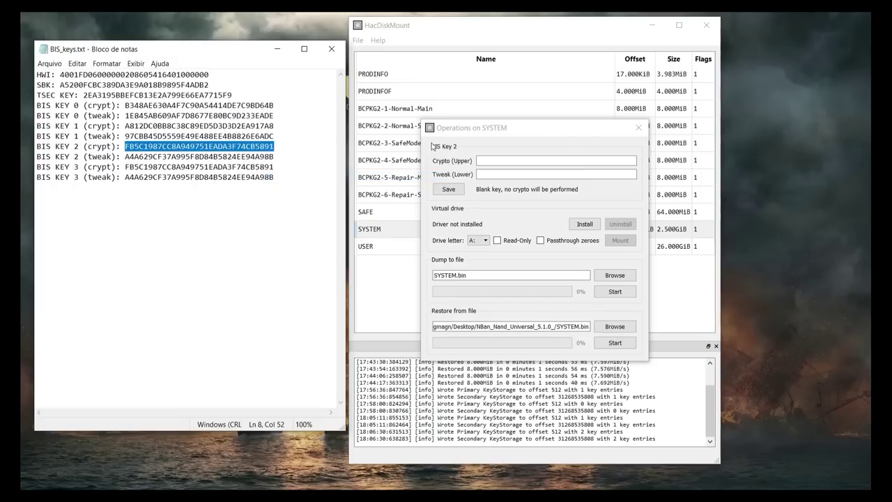
left_click(486, 160)
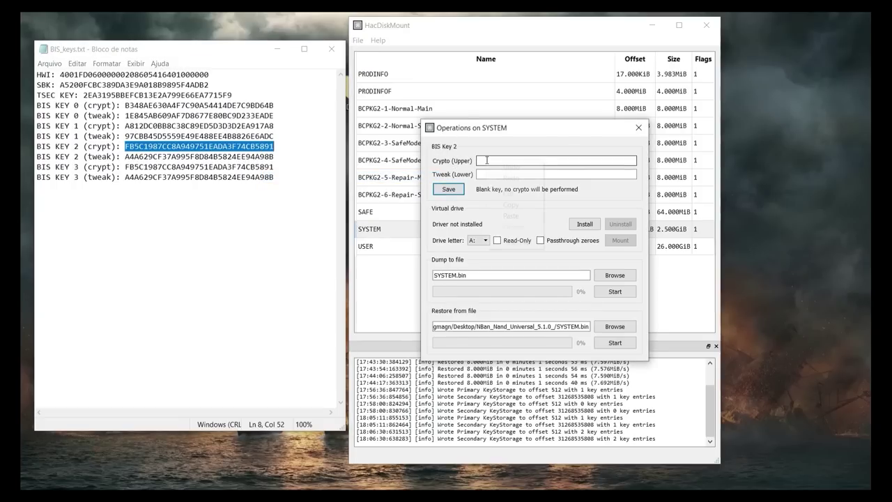
right_click(486, 160)
left_click(510, 216)
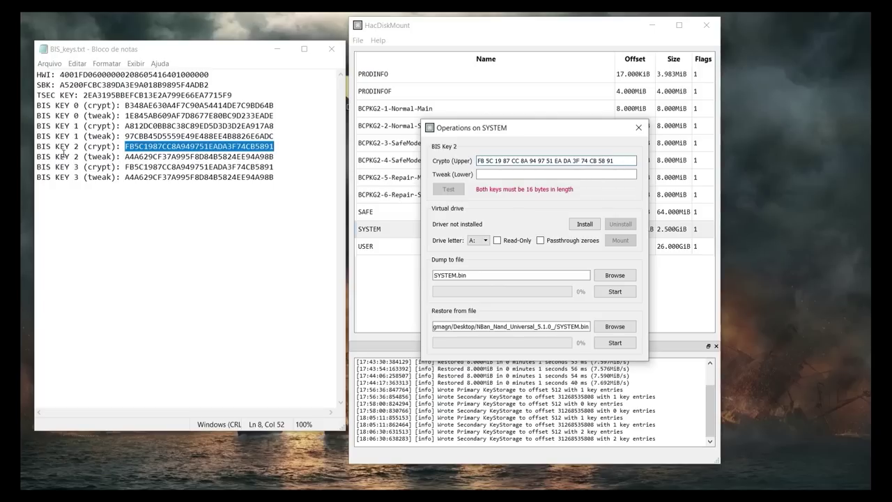
- Copy the BIS KEY 2 tweak key from BIS_keys.txt into SYSTEM's Tweak (Lower) field
left_click_drag(124, 157, 274, 156)
right_click(258, 157)
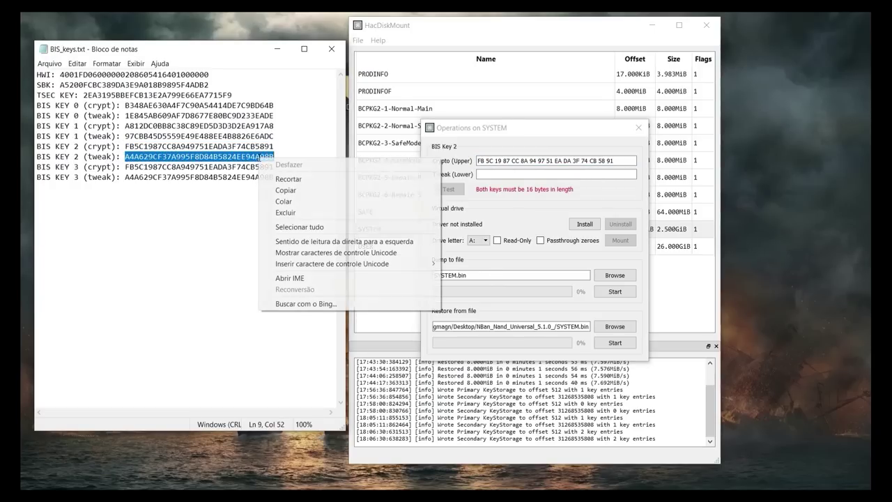
left_click(281, 189)
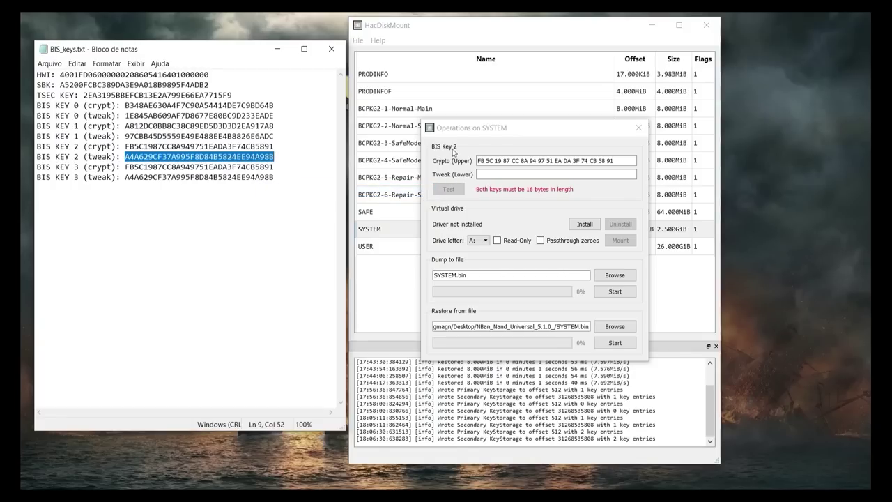
left_click(528, 175)
right_click(535, 175)
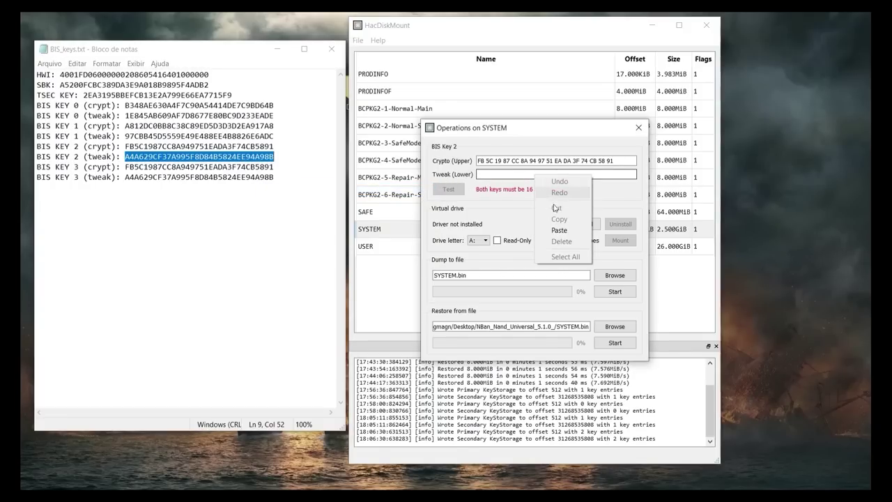
left_click(568, 229)
- Test and save the BIS Key 2 pair for SYSTEM and close its operations dialog
left_click(446, 190)
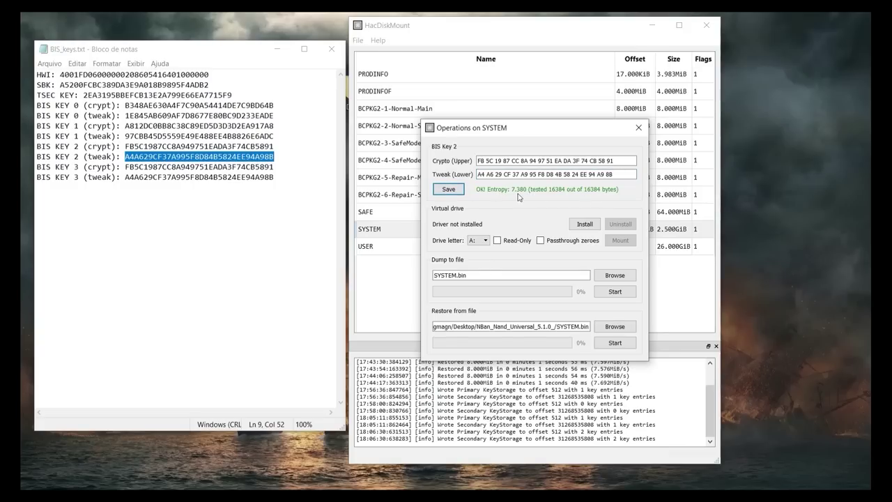
left_click(454, 191)
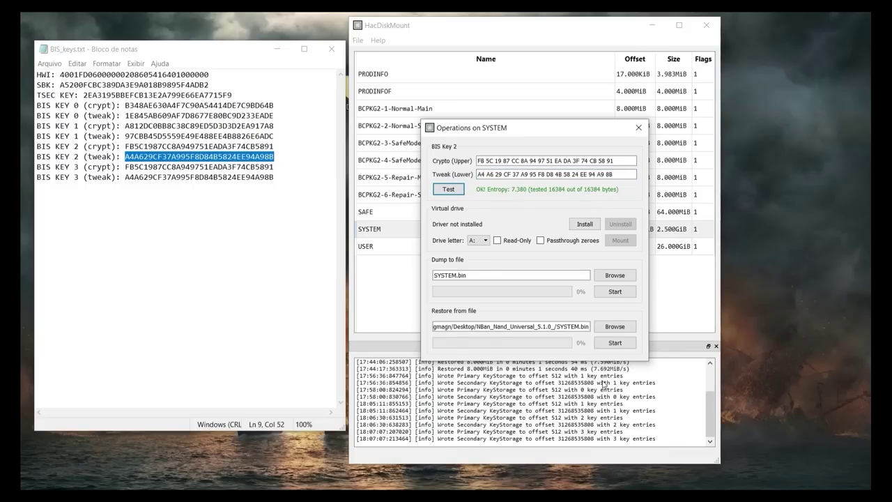
left_click(638, 127)
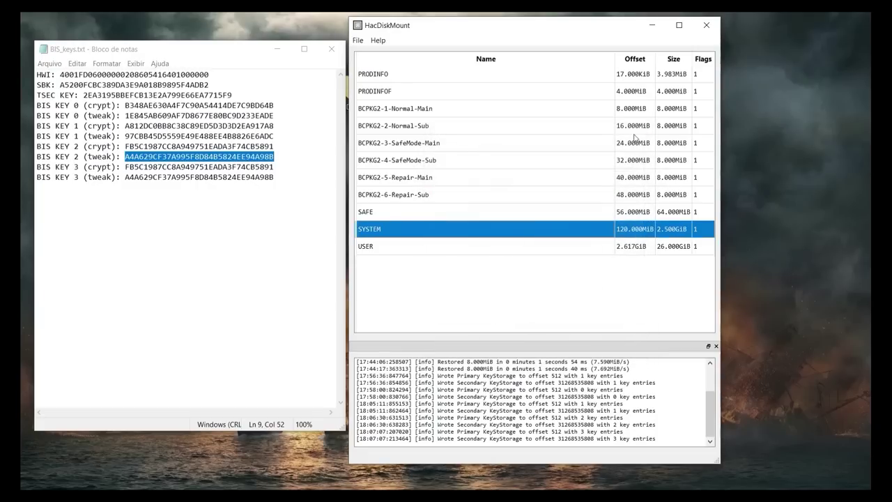
- Open the USER partition's operations and copy the BIS KEY 3 crypt key from BIS_keys.txt into the Crypto (Upper) field
left_click(405, 250)
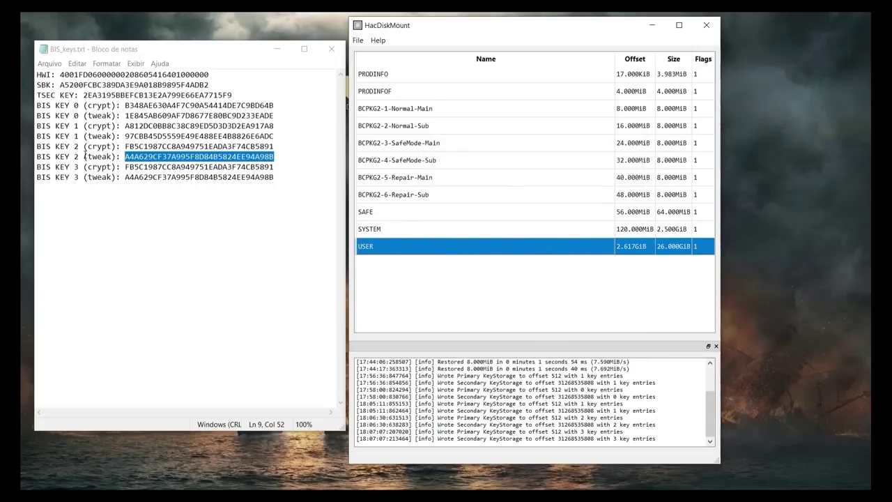
left_click_drag(36, 167, 79, 167)
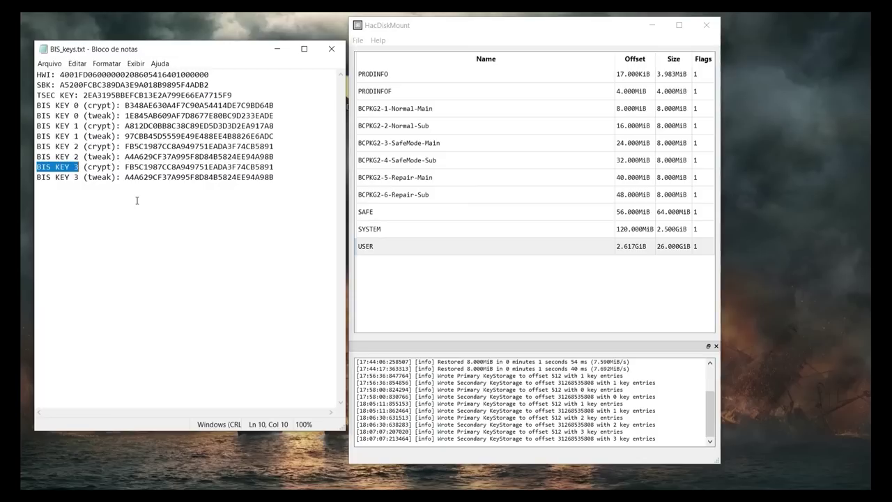
left_click(422, 250)
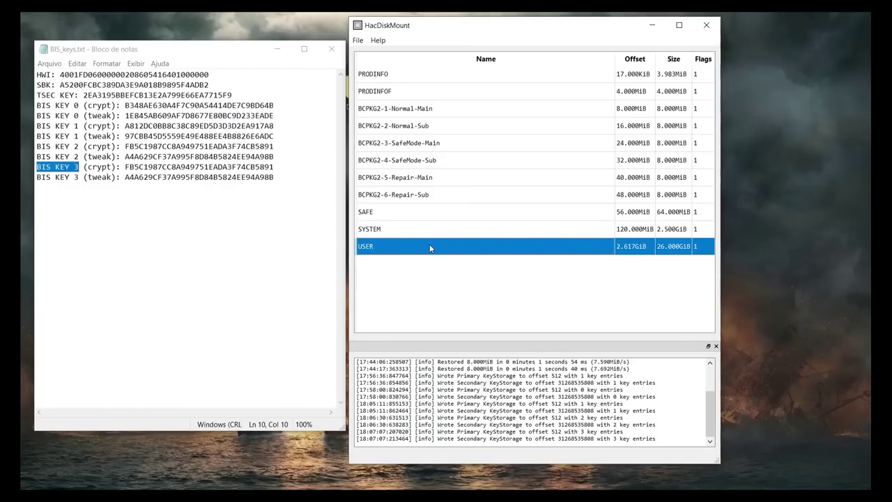
double_click(429, 248)
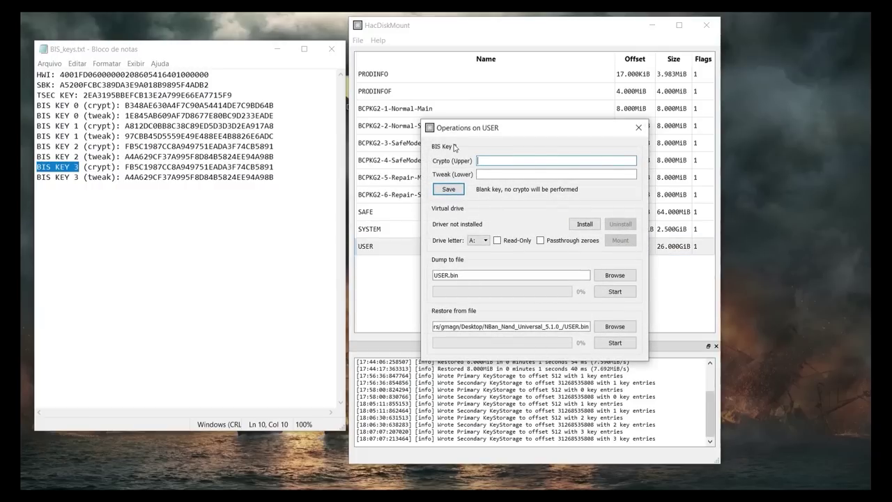
left_click_drag(124, 167, 273, 168)
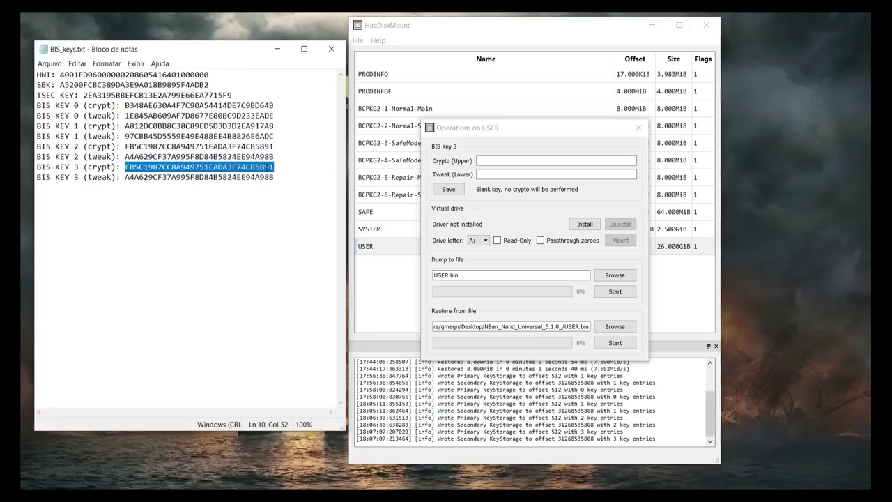
right_click(269, 167)
left_click(307, 200)
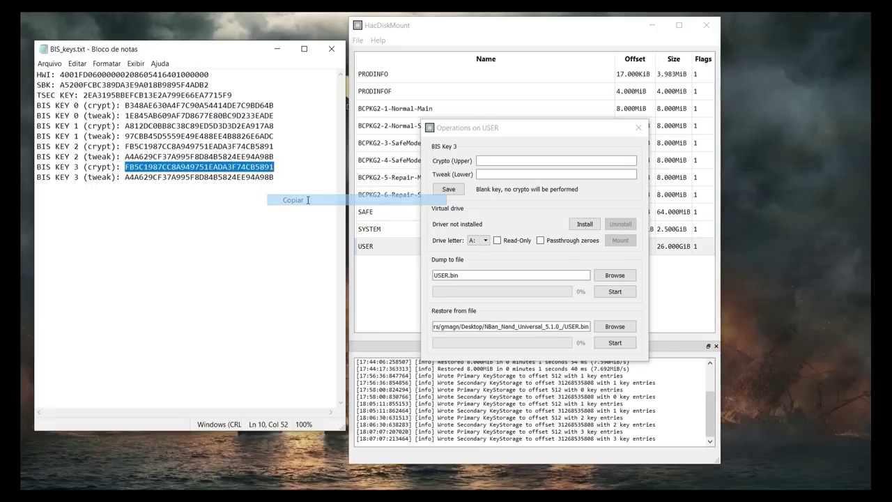
left_click(491, 160)
right_click(493, 159)
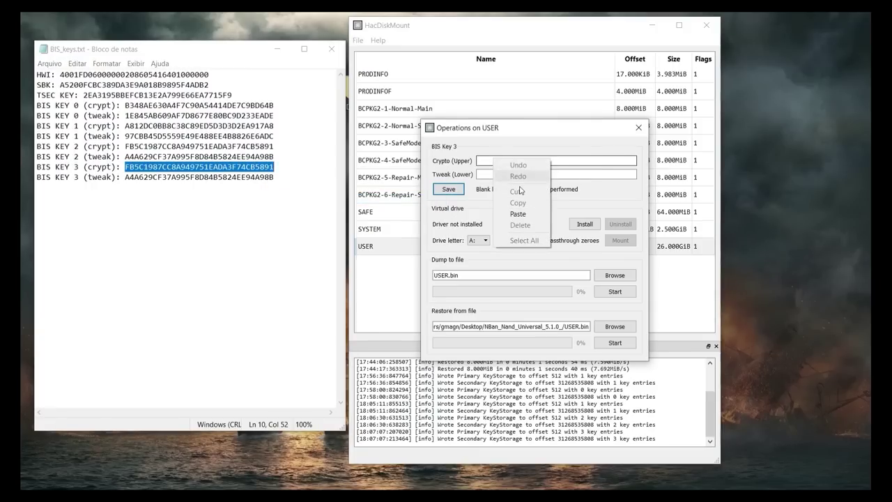
left_click(517, 214)
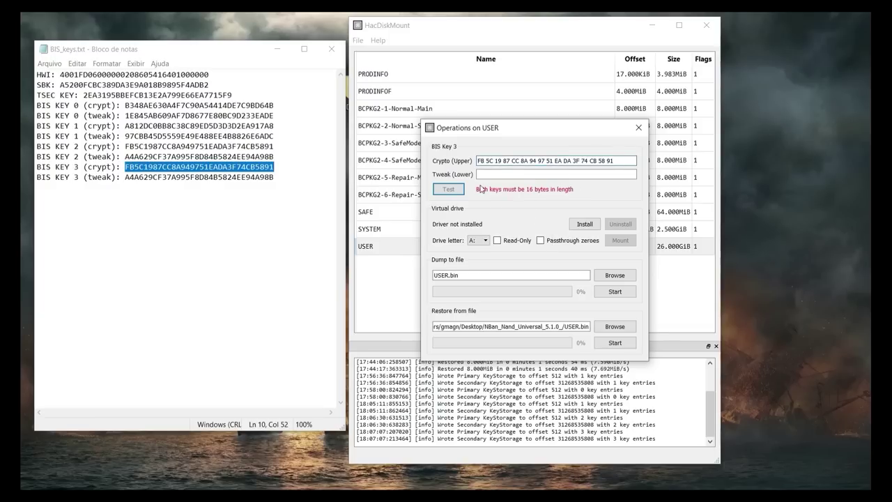
- Copy the BIS KEY 3 tweak key from BIS_keys.txt into USER's Tweak (Lower) field
left_click_drag(124, 177, 259, 181)
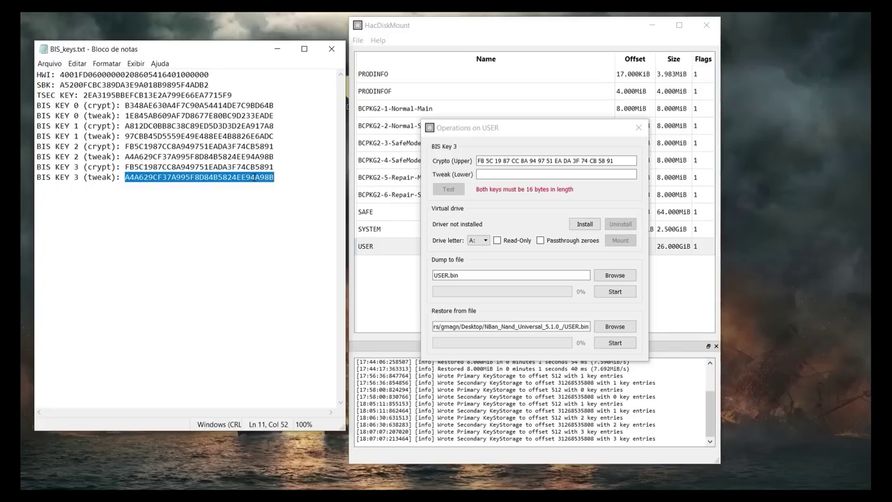
right_click(253, 177)
left_click(277, 211)
left_click(492, 173)
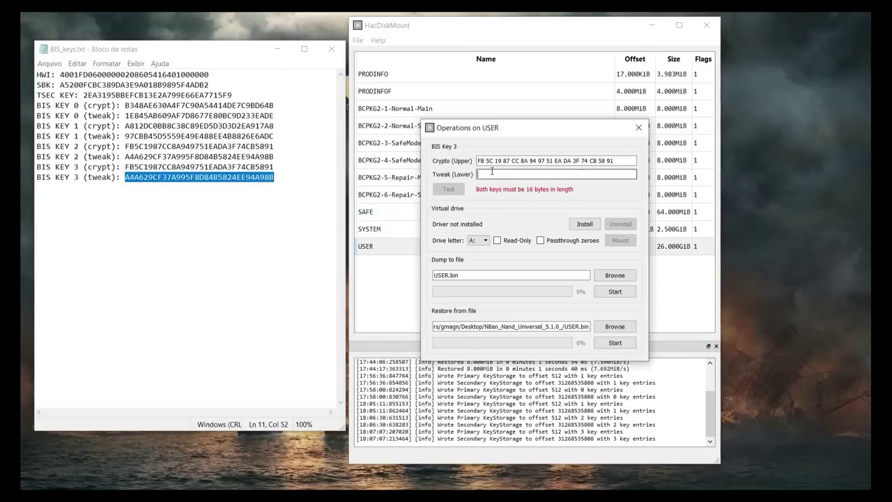
right_click(491, 174)
left_click(521, 230)
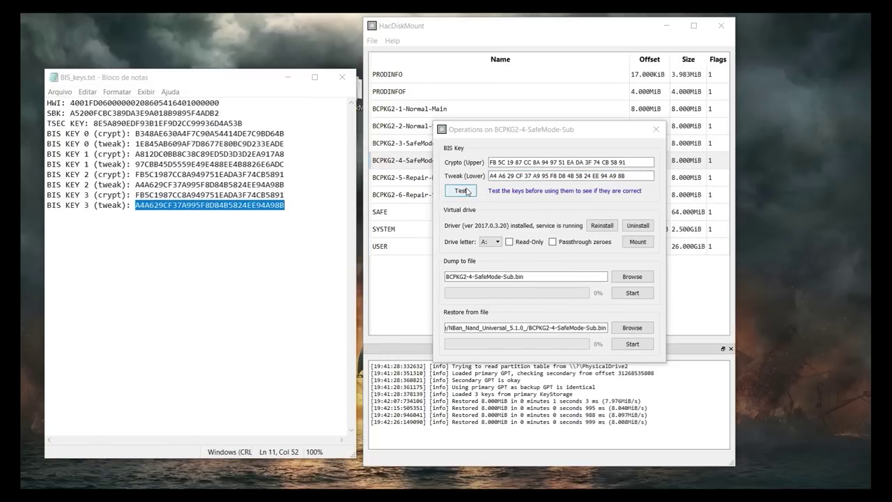
- Test the key pair on BCPKG2-4-SafeMode-Sub, compare the BIS KEY 2 and 3 entries in BIS_keys.txt, and close the notes and operations dialog
left_click(467, 192)
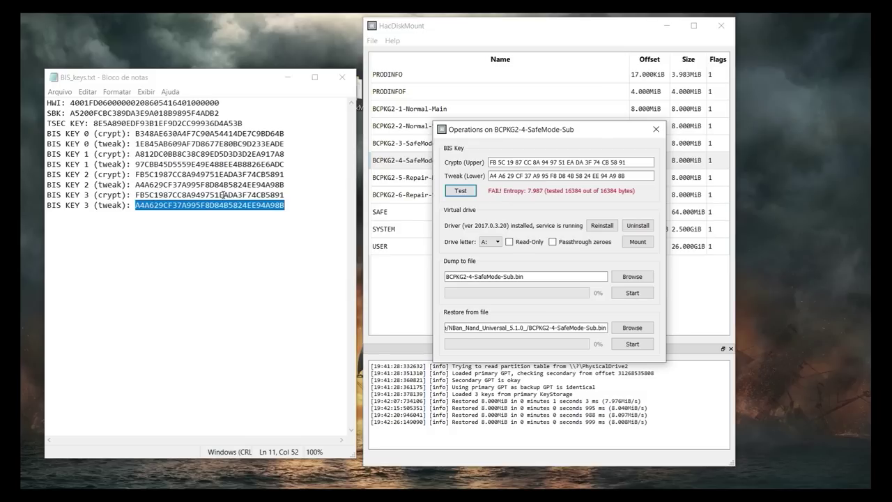
left_click(136, 184)
left_click_drag(136, 184, 285, 184)
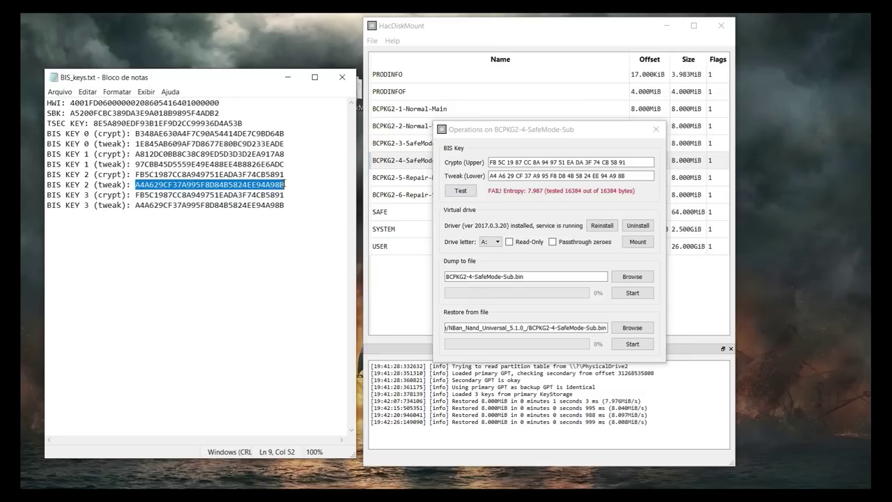
left_click_drag(137, 195, 286, 195)
left_click_drag(137, 174, 220, 175)
left_click(135, 174)
left_click_drag(135, 174, 286, 174)
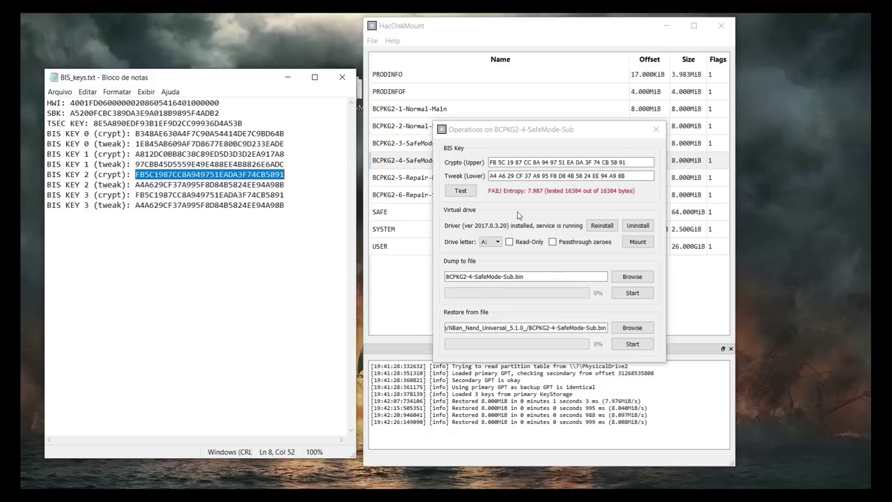
left_click(342, 78)
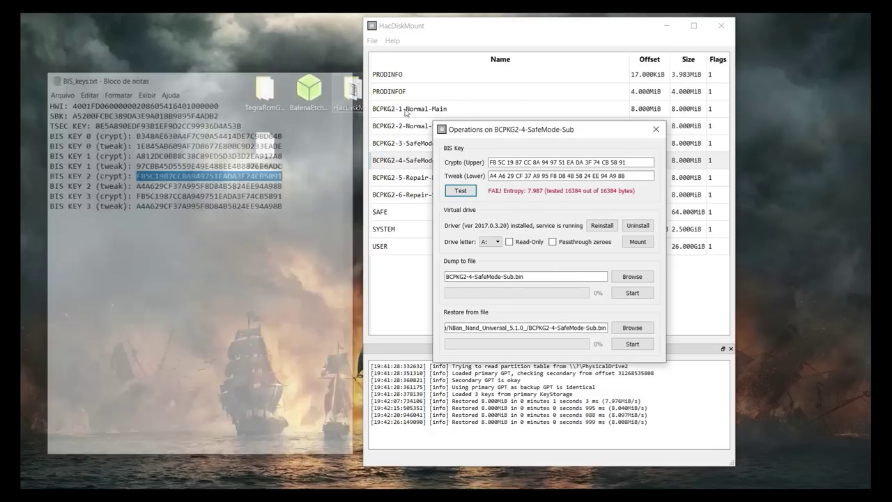
left_click(656, 129)
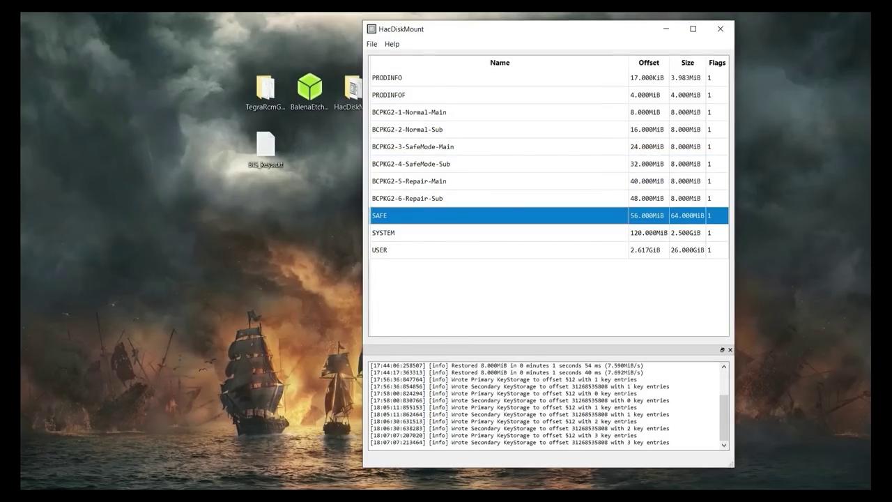
- Install the virtual drive driver from SAFE's operations and mount SAFE as drive N: with Passthrough zeroes enabled
double_click(426, 216)
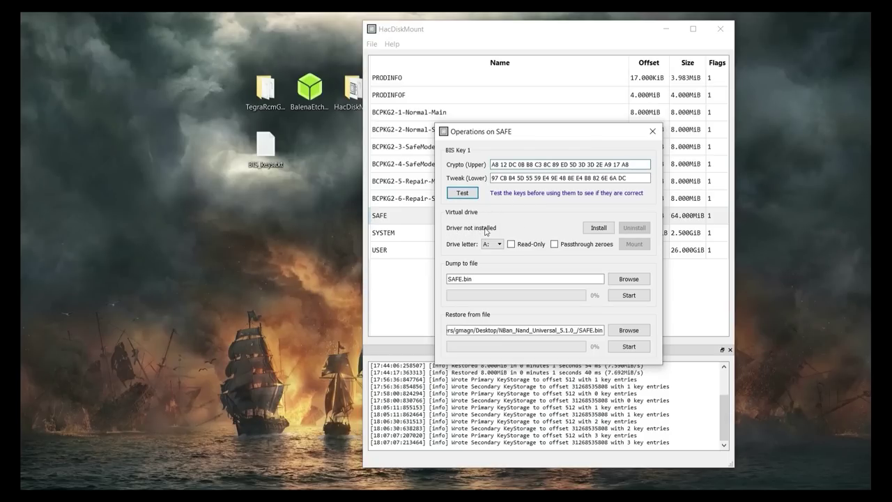
left_click(599, 229)
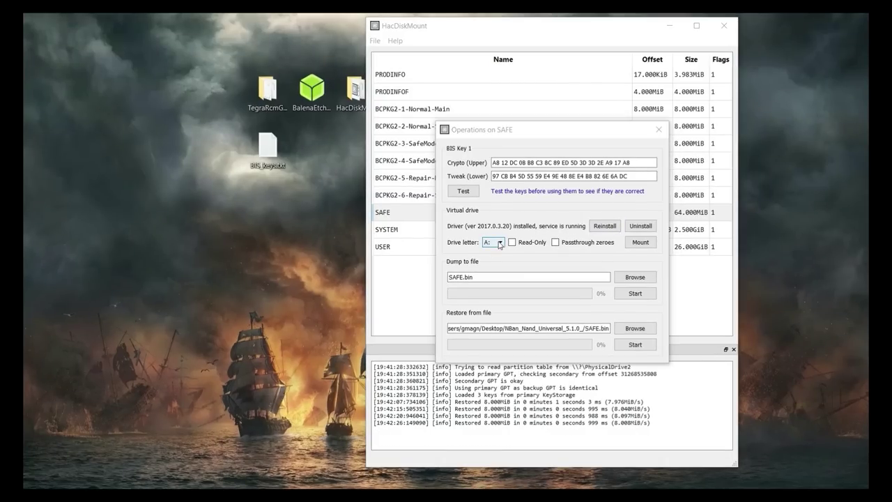
left_click(500, 242)
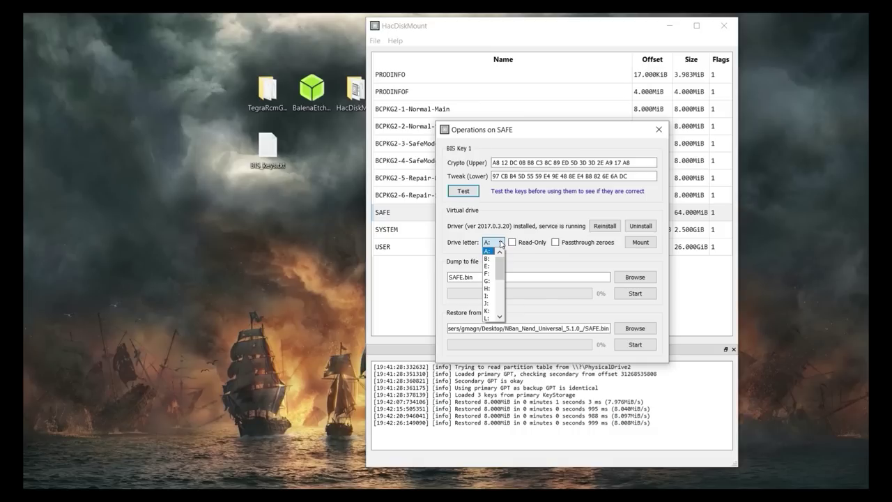
scroll(500, 258, "down", 5)
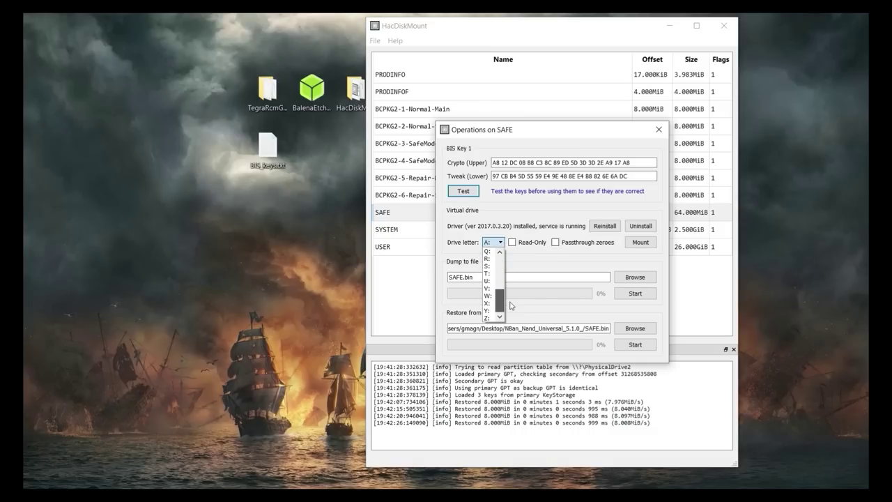
scroll(507, 317, "up", 5)
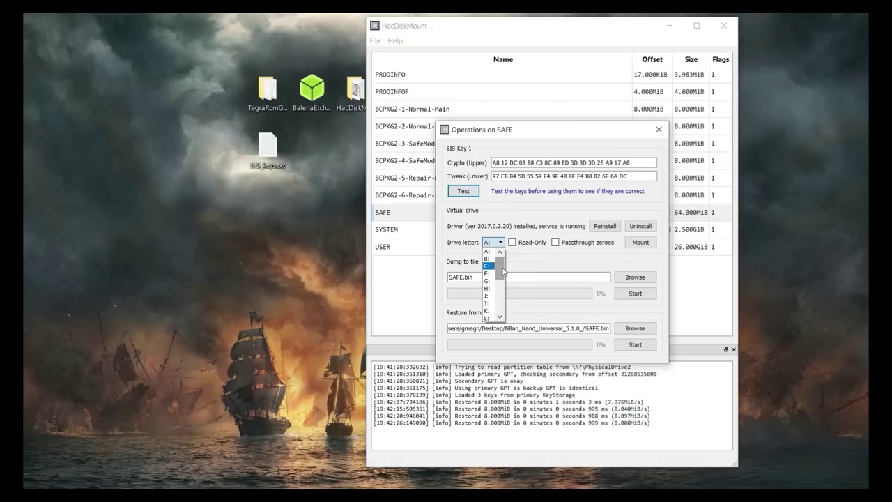
mouse_move(503, 271)
left_mouse_down()
mouse_move(495, 304)
mouse_move(501, 281)
left_mouse_up()
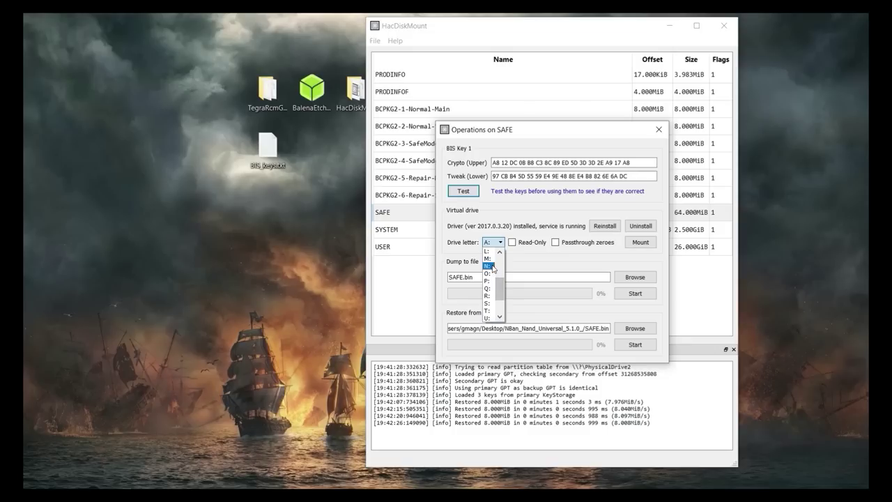
left_click(492, 266)
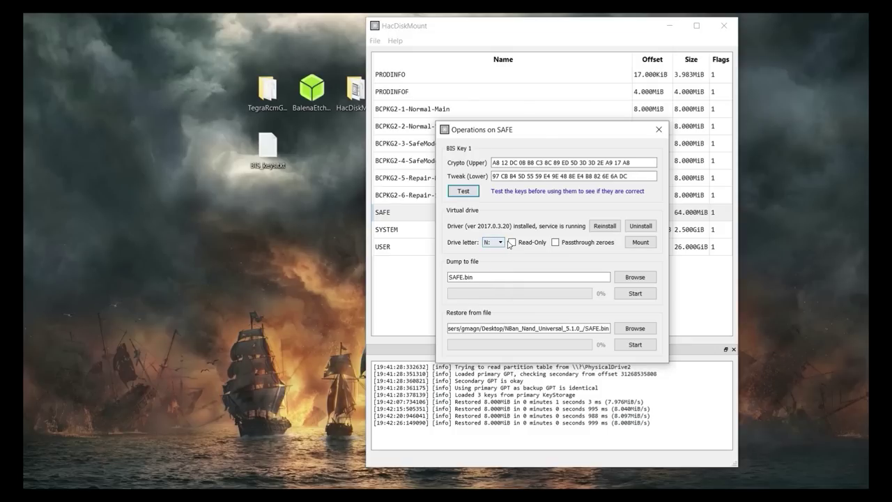
left_click(555, 242)
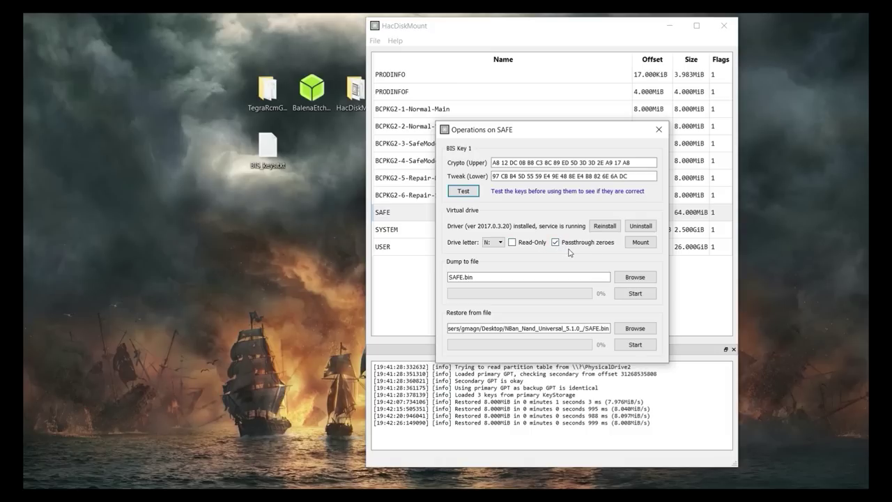
left_click(640, 242)
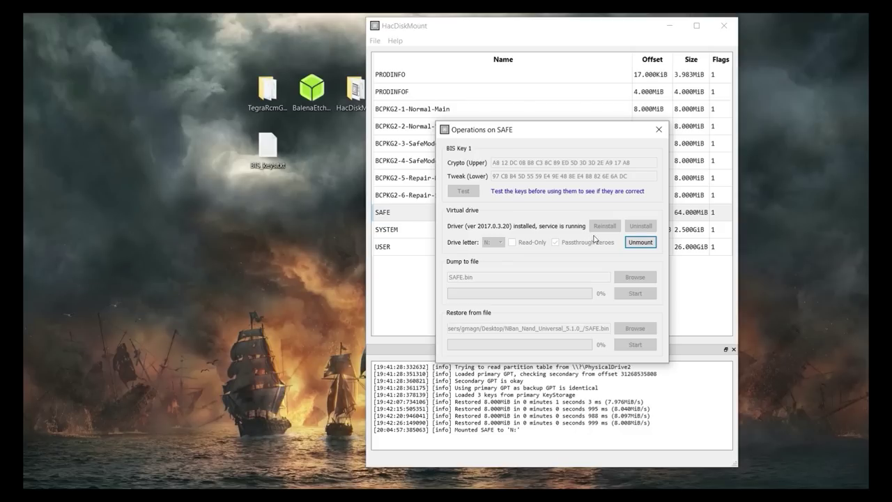
- Open removable drive N: in File Explorer and use the show/hide options to check for hidden items
left_click(598, 486)
left_click(558, 456)
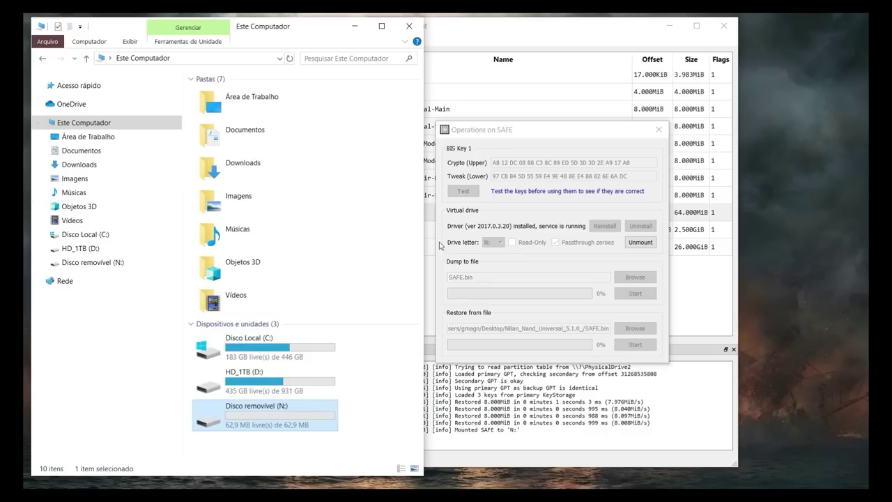
left_click(129, 264)
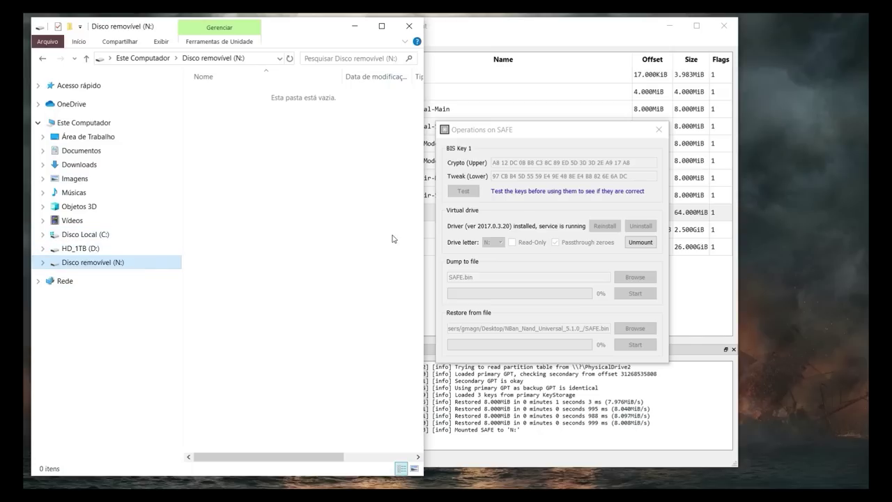
left_click(160, 42)
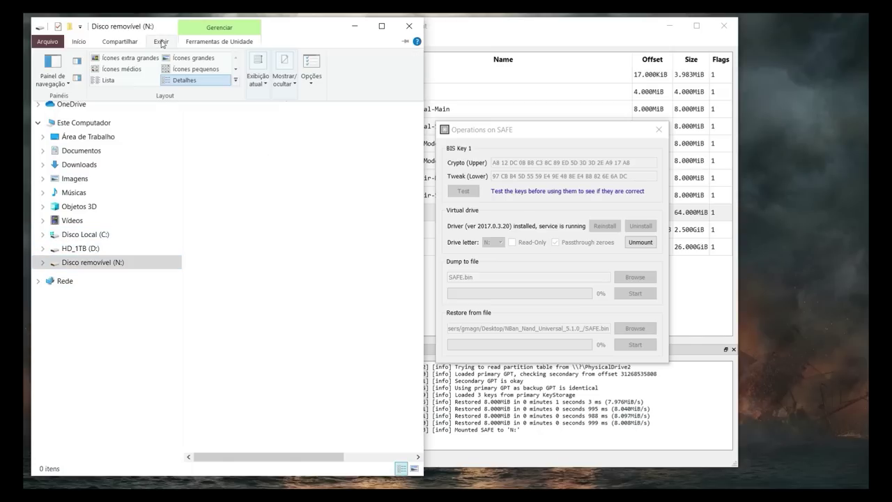
left_click(295, 87)
left_click(282, 133)
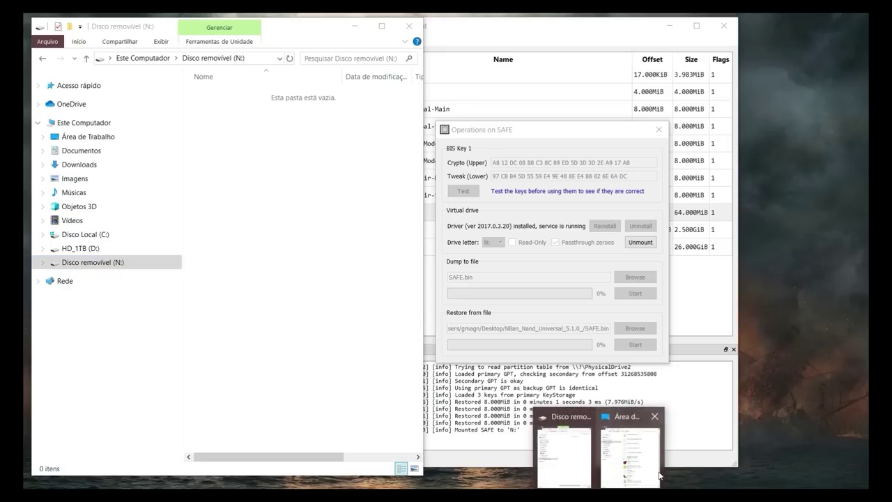
- Open the SAFE folder inside NBan_Nand_Universal_5.1.0_ on the desktop to compare its contents with drive N:
left_click(658, 458)
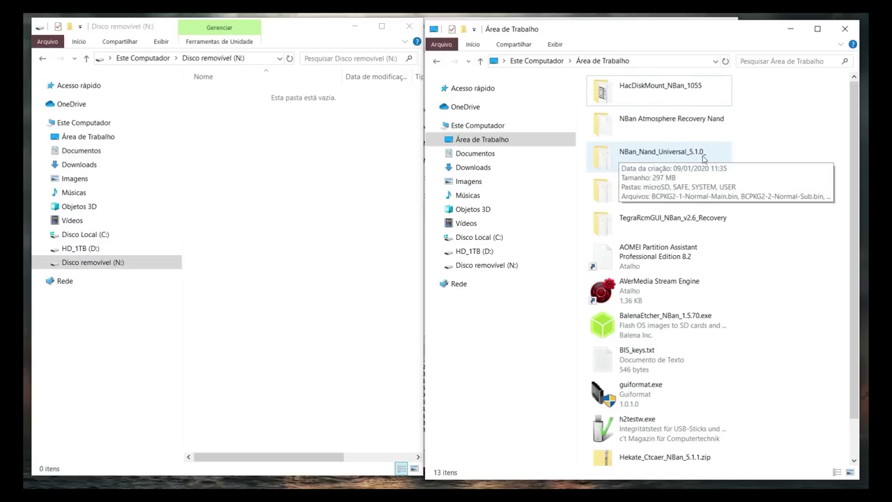
double_click(701, 158)
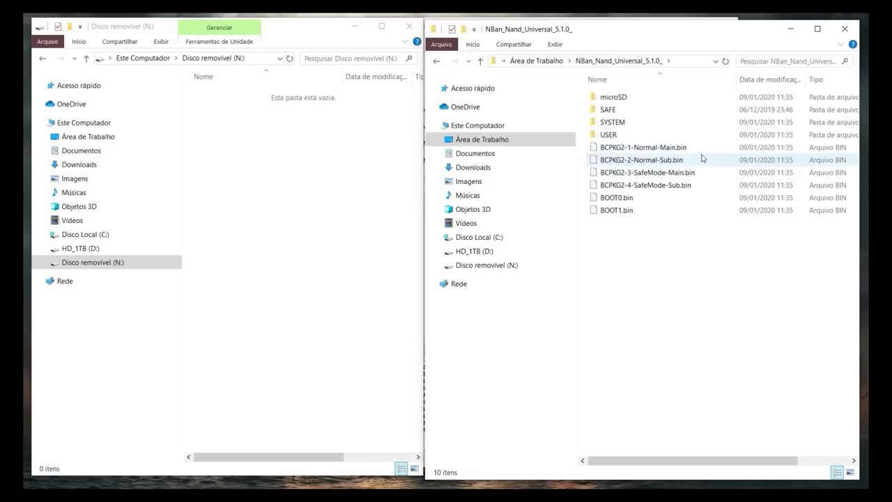
double_click(608, 110)
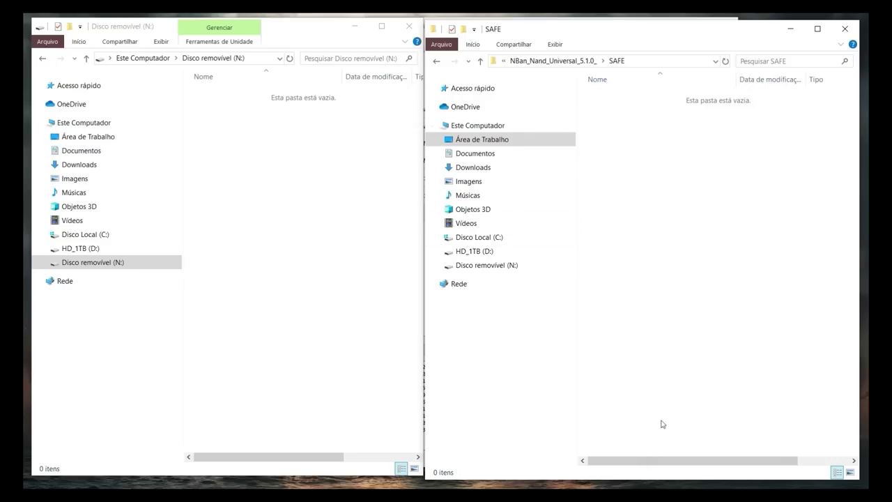
- Return the explorer windows to This PC and the NBan_Nand_Universal_5.1.0_ folder, and minimize both to get back to SAFE's operations
left_click(92, 124)
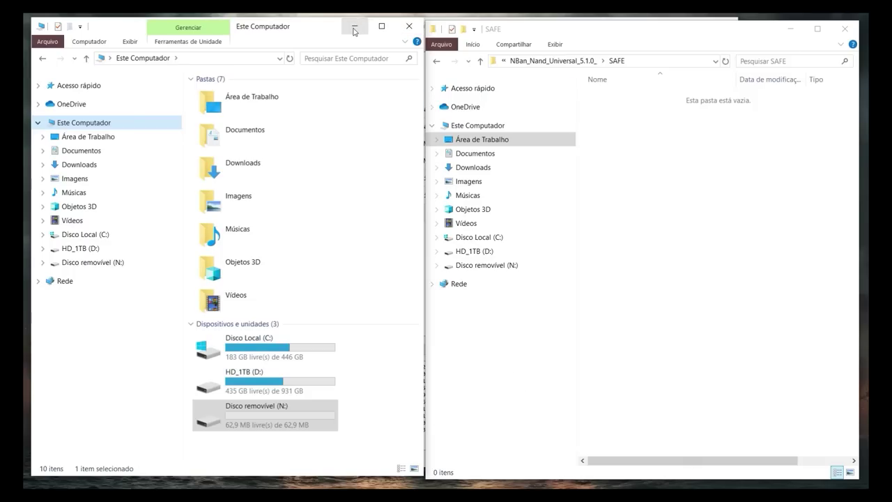
left_click(354, 32)
key("alt+Up")
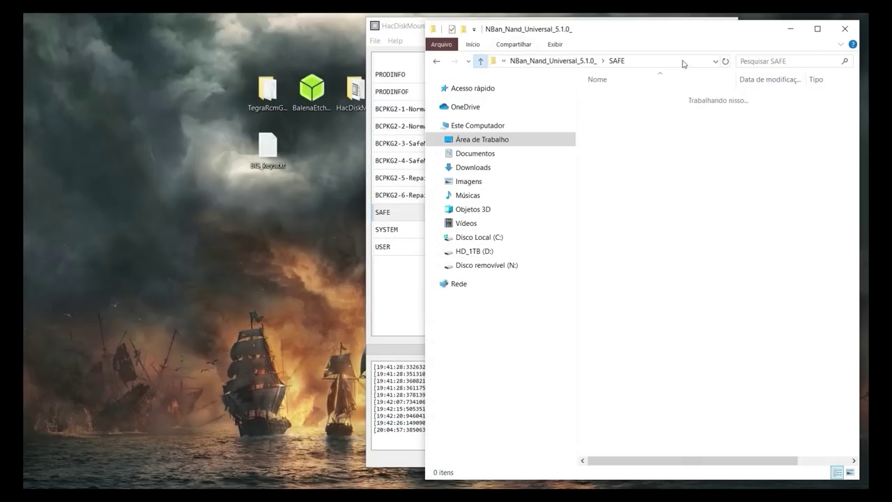
left_click(790, 29)
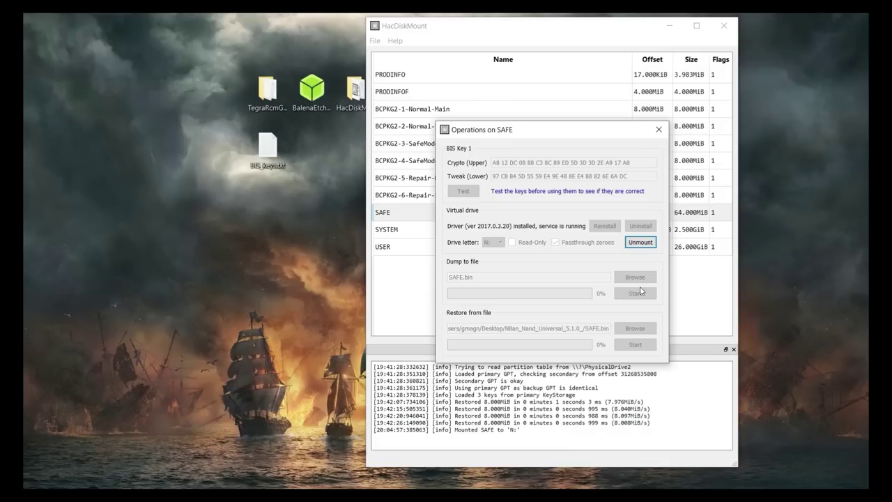
- Unmount SAFE from drive N: and mount SYSTEM as drive N: with Passthrough zeroes enabled
left_click(647, 242)
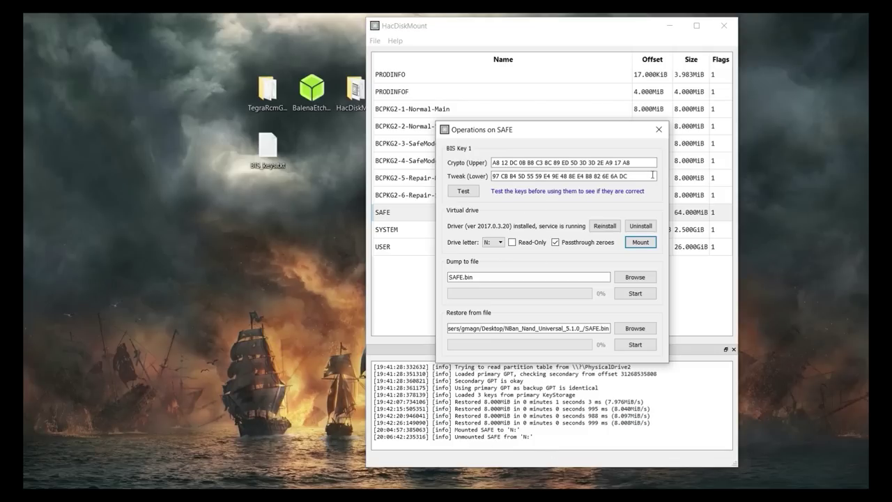
left_click(658, 129)
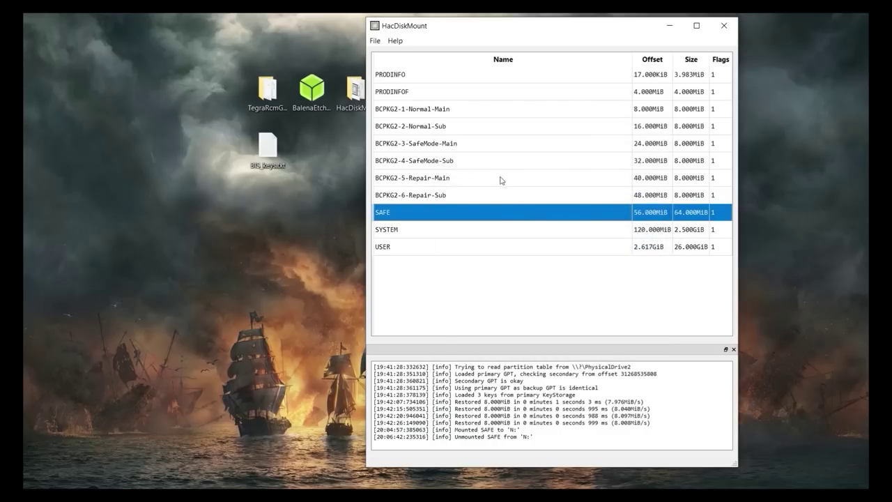
left_click(422, 232)
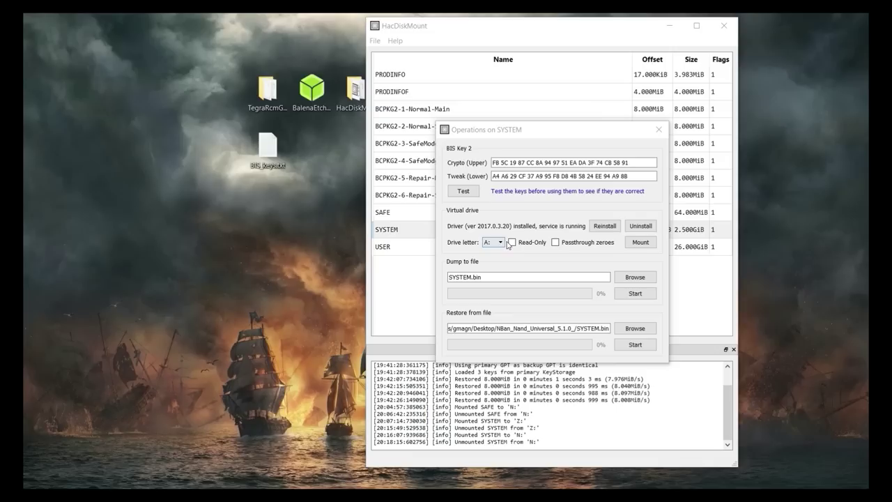
left_click(504, 244)
left_click_drag(499, 259, 506, 278)
left_click(495, 287)
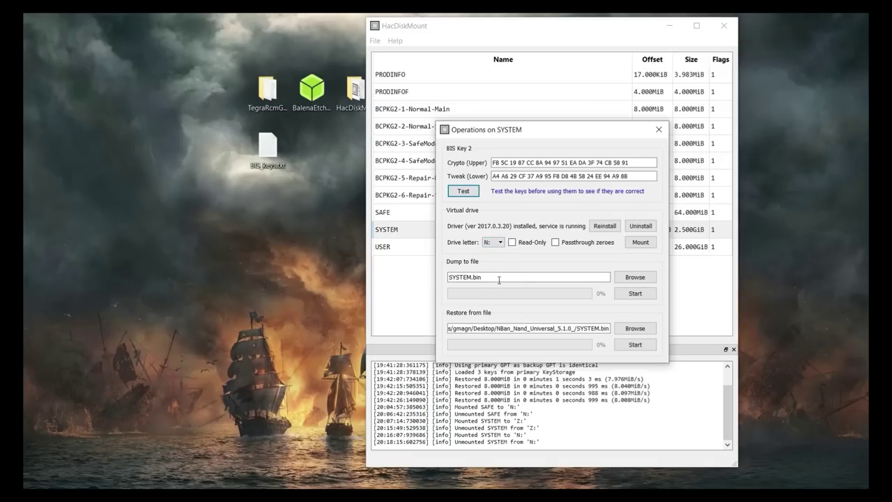
left_click(555, 242)
left_click(637, 243)
key("Return")
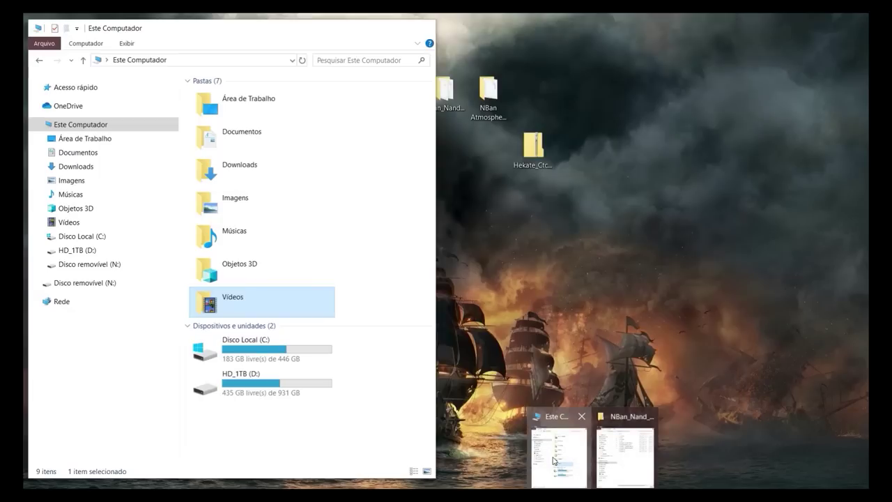
- Open removable drive N: in File Explorer alongside the SYSTEM folder of NBan_Nand_Universal_5.1.0_
left_click(564, 452)
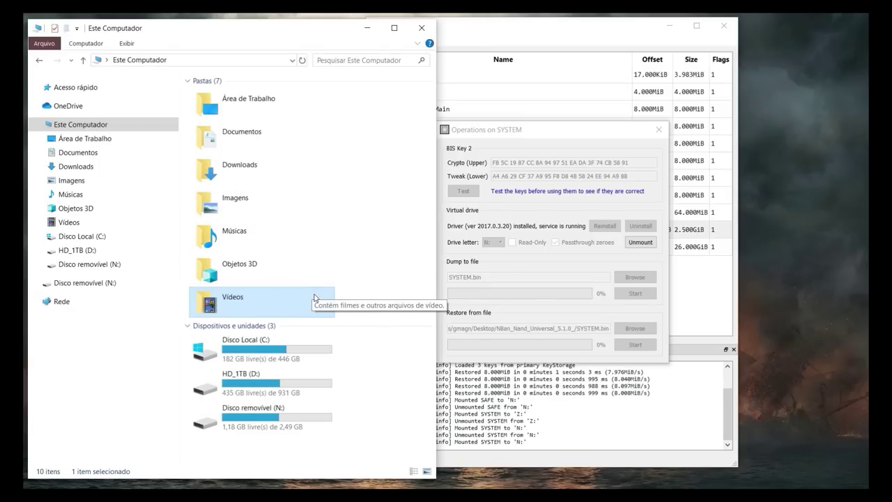
left_click(126, 265)
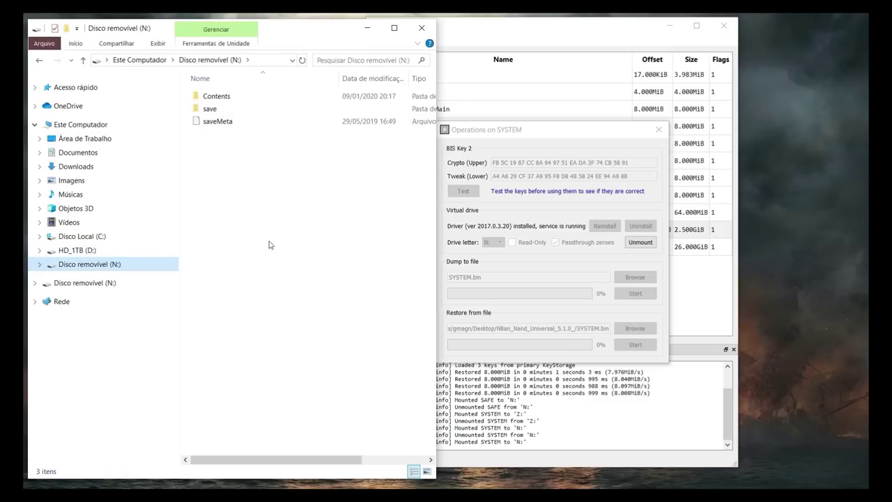
mouse_move(592, 496)
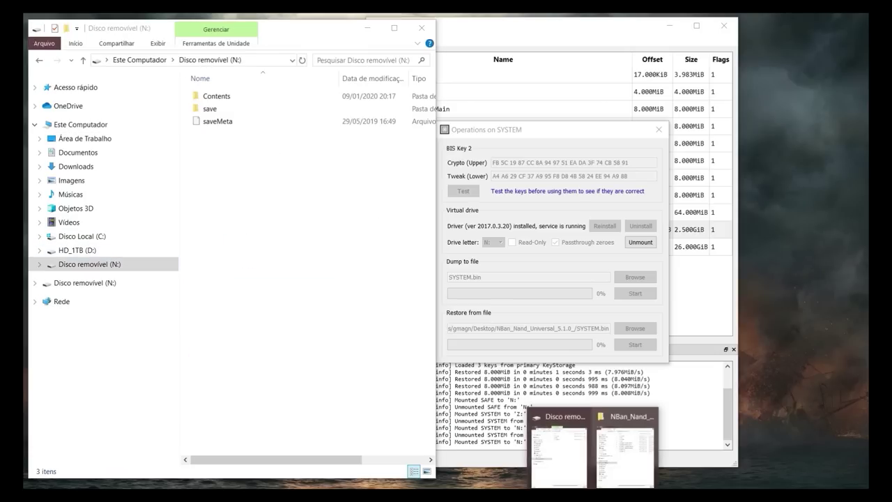
left_click(632, 465)
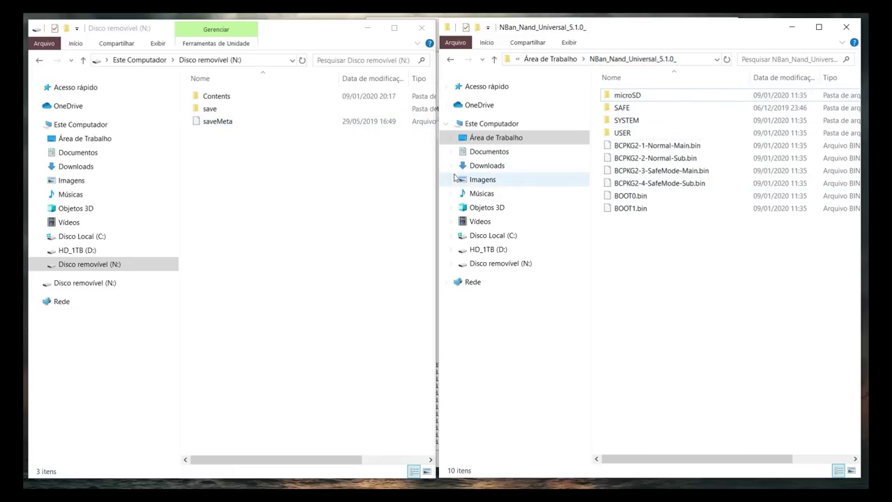
double_click(635, 124)
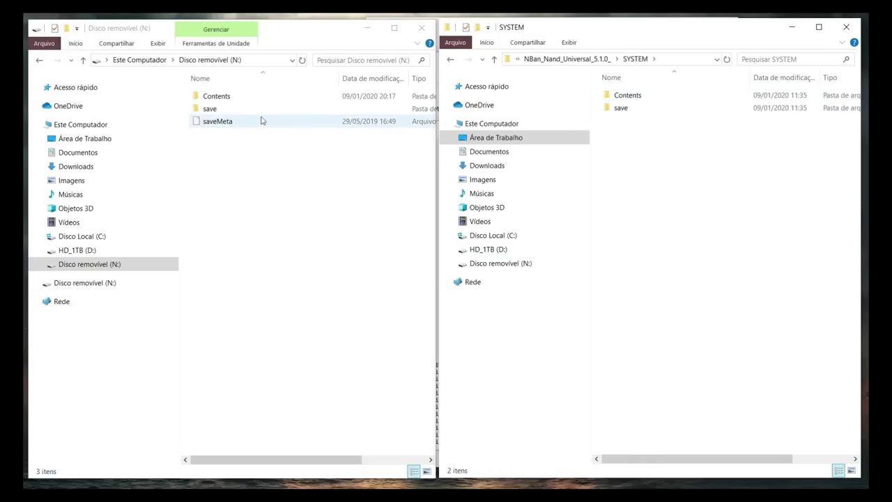
- Permanently delete the Contents folder from removable drive N:
left_click(235, 100)
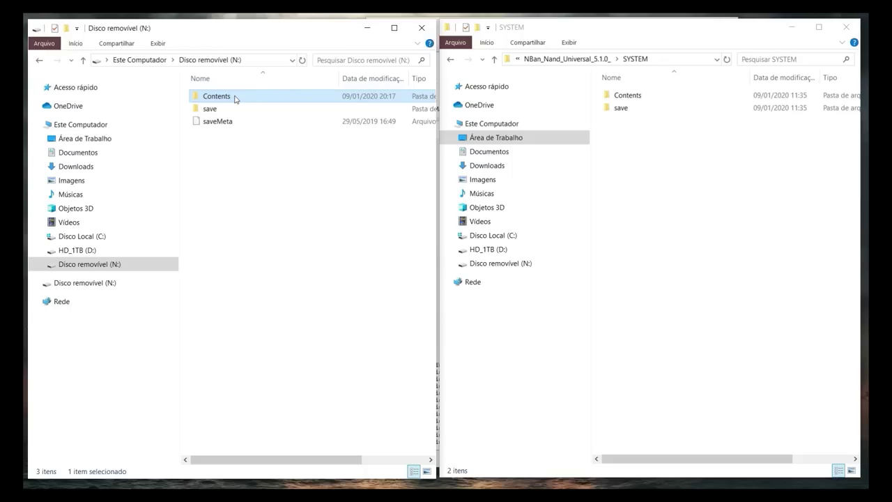
key("shift+Delete")
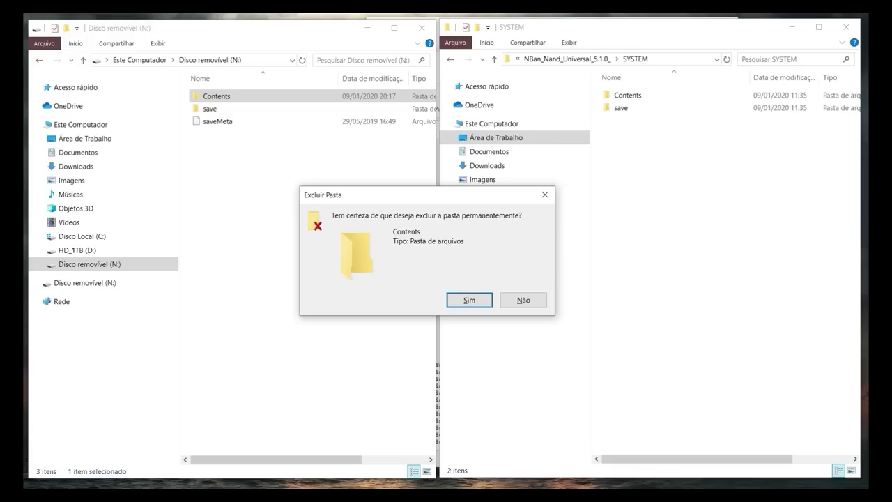
left_click(469, 299)
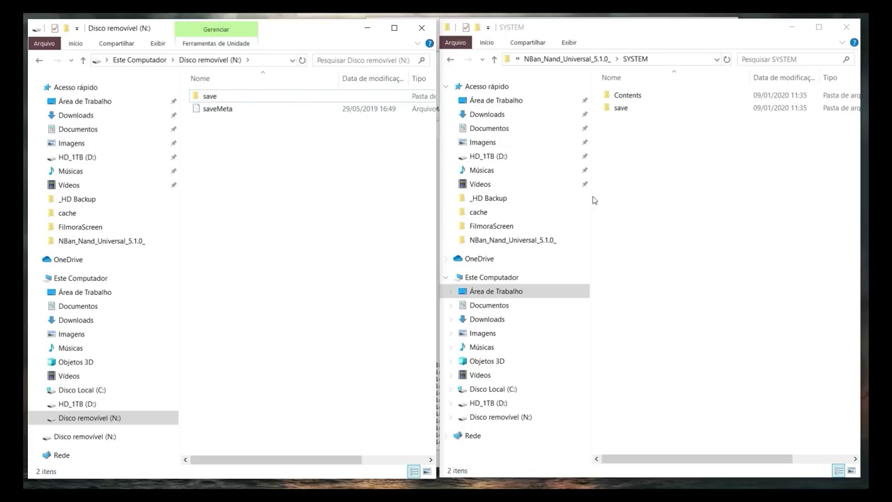
left_click(641, 98)
left_click(645, 108, "ctrl")
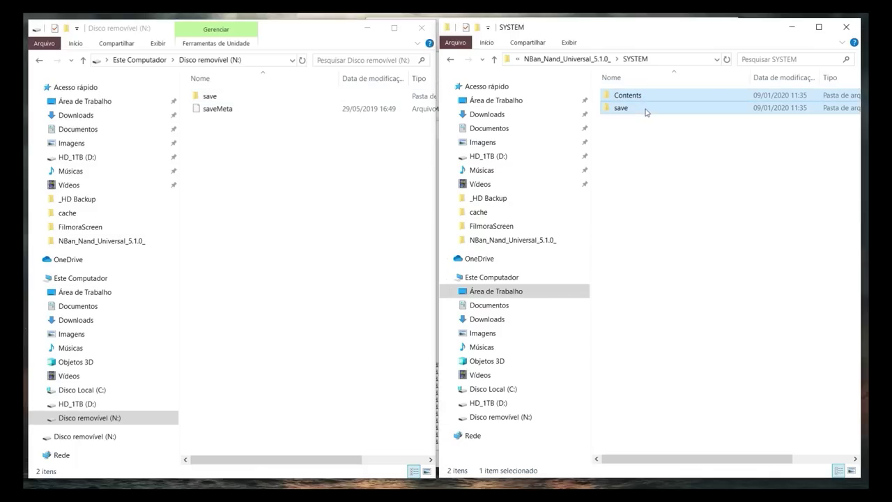
left_click_drag(656, 99, 283, 209)
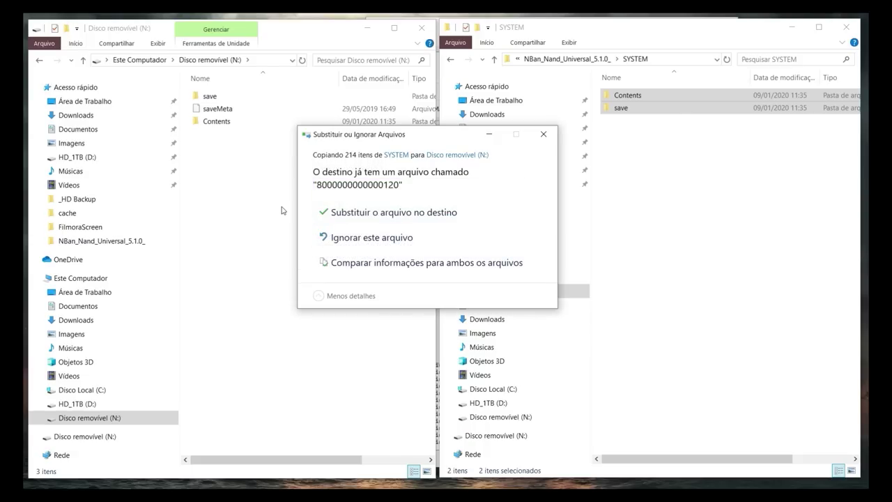
left_click(413, 217)
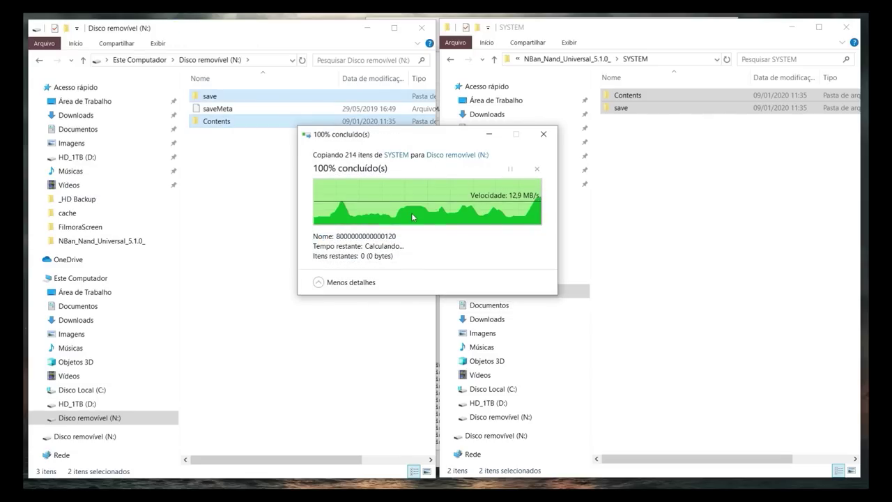
left_click(292, 214)
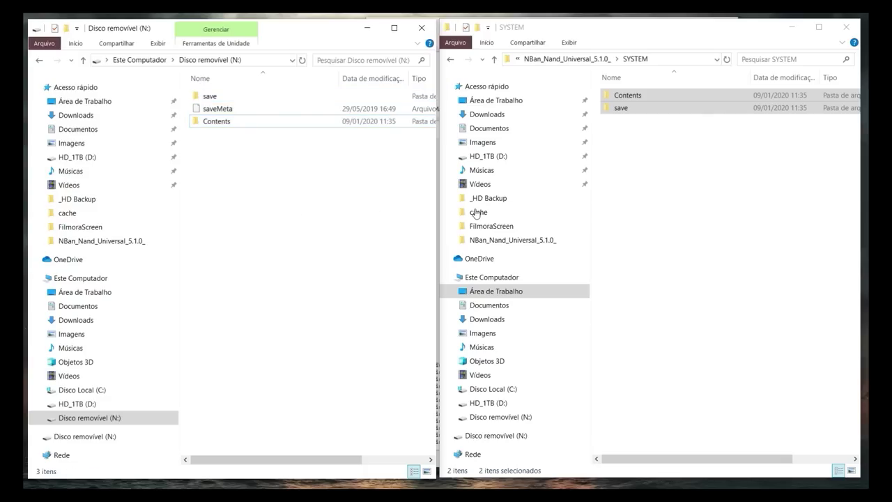
- Return the explorer windows to NBan_Nand_Universal_5.1.0_ and This PC, and unmount SYSTEM from drive N:, closing its operations
left_click(494, 59)
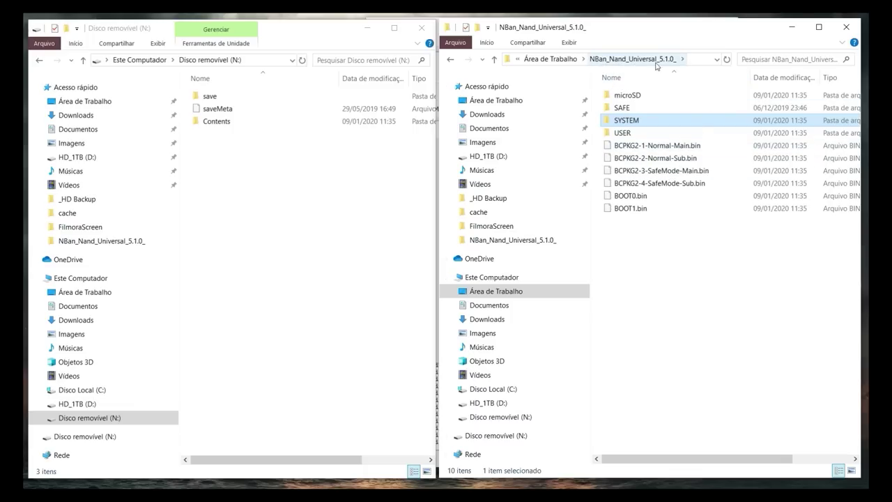
left_click(295, 167)
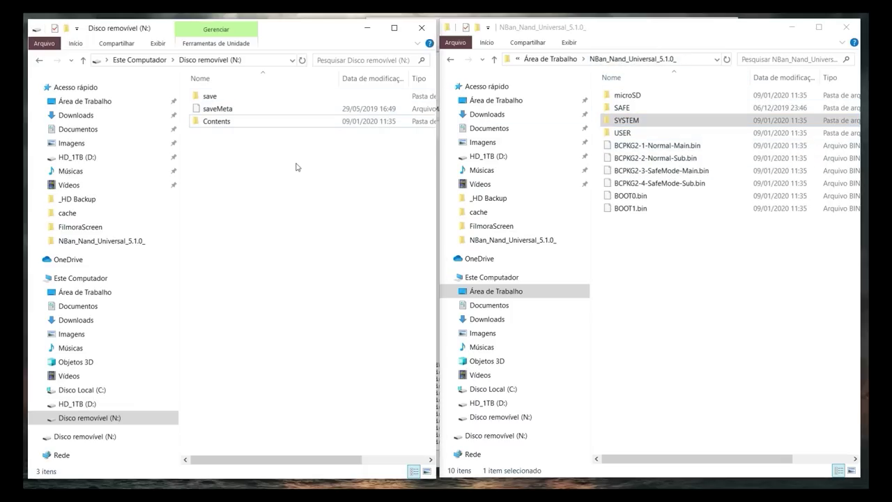
left_click(112, 283)
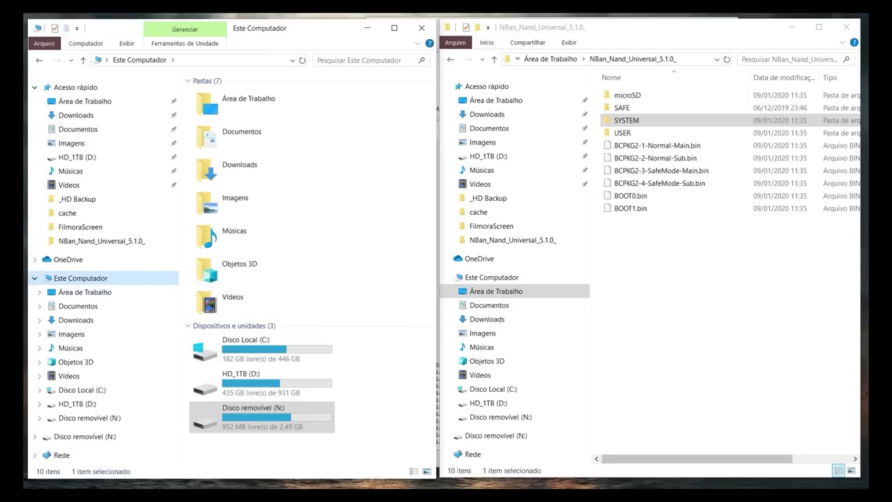
key("alt+Tab")
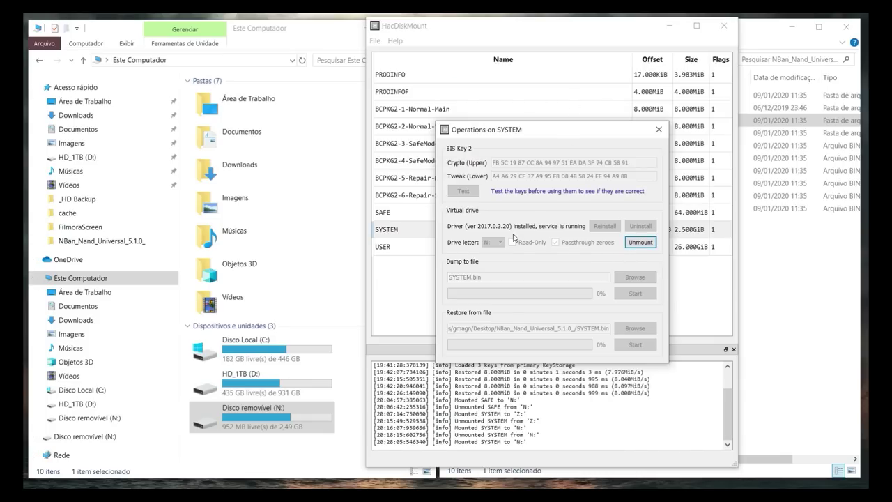
left_click(639, 243)
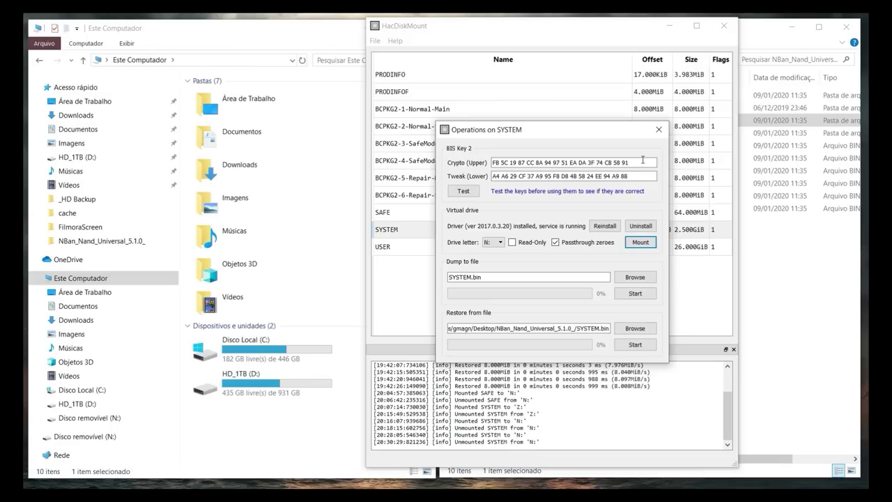
left_click(657, 129)
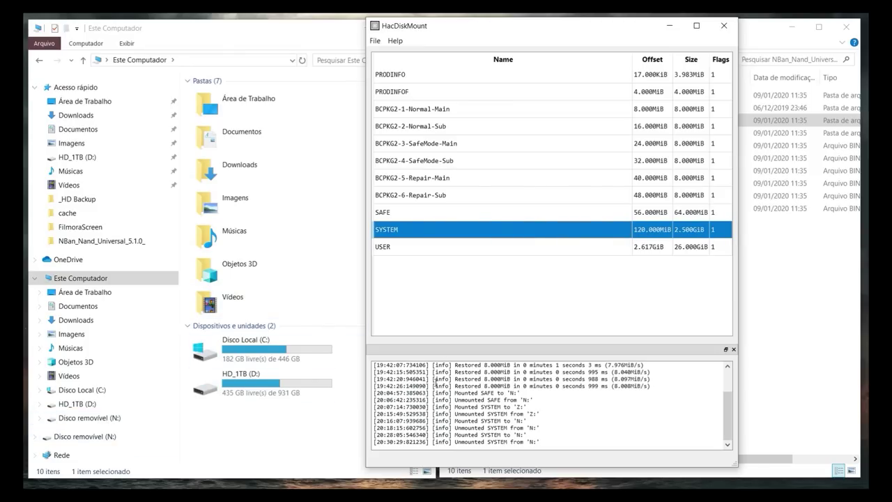
- Open USER's operations and mount it as drive N: with Passthrough zeroes enabled, leaving the BIS key fields blank
left_click(406, 247)
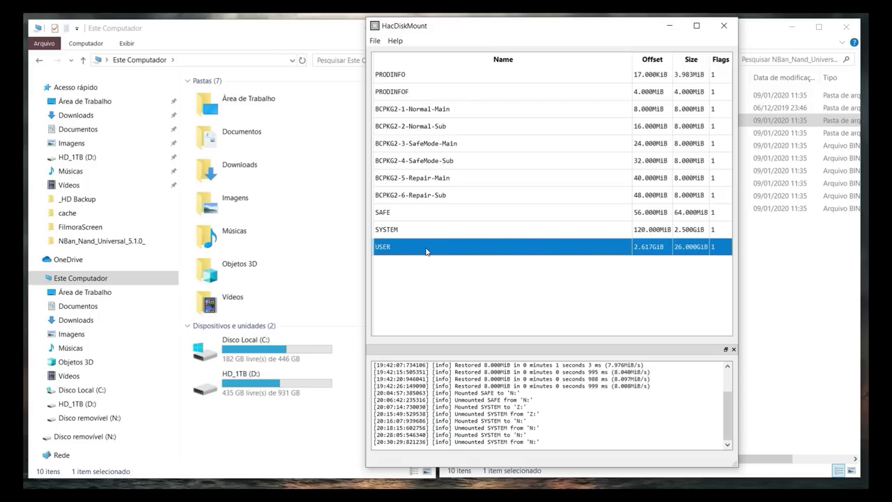
double_click(426, 251)
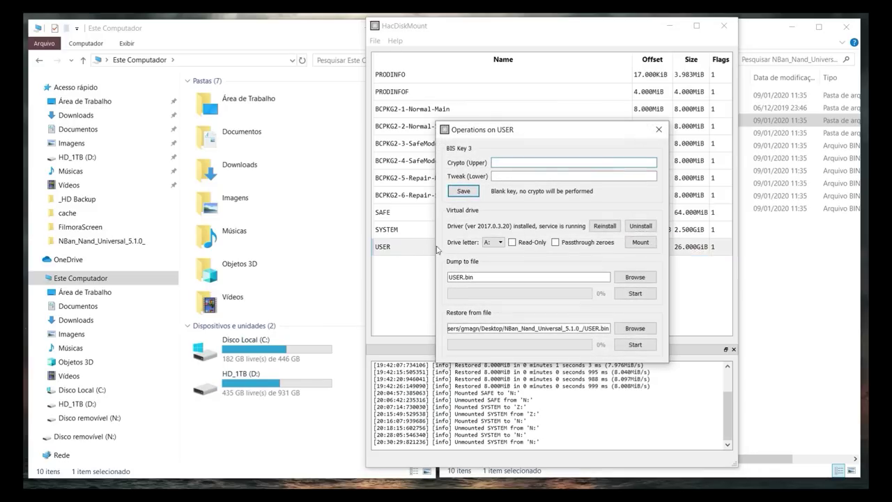
left_click(503, 163)
left_click(498, 241)
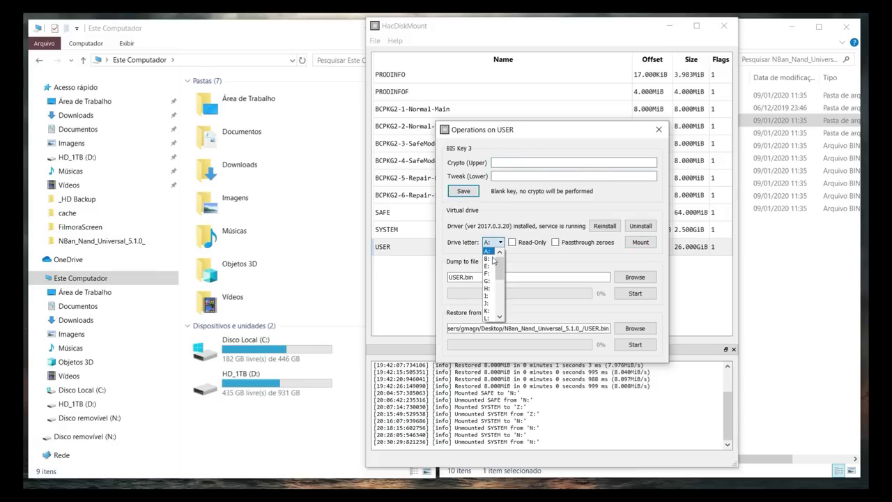
scroll(498, 315, "down", 2)
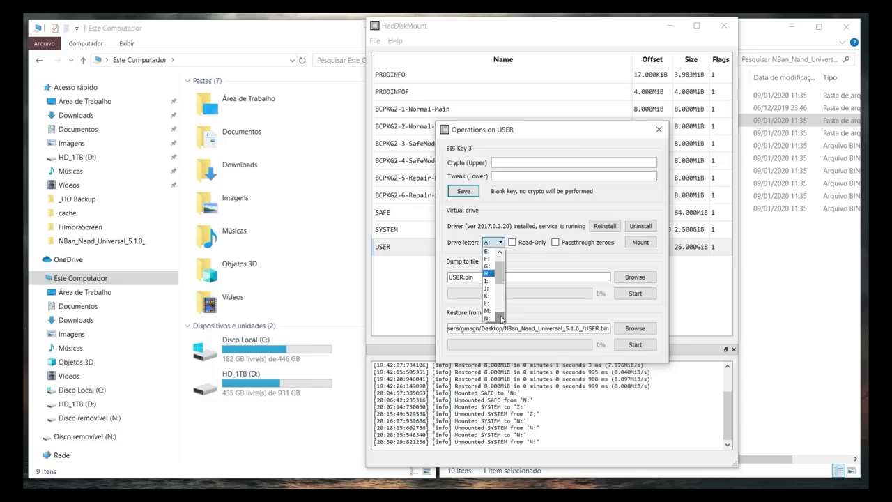
left_click(495, 311)
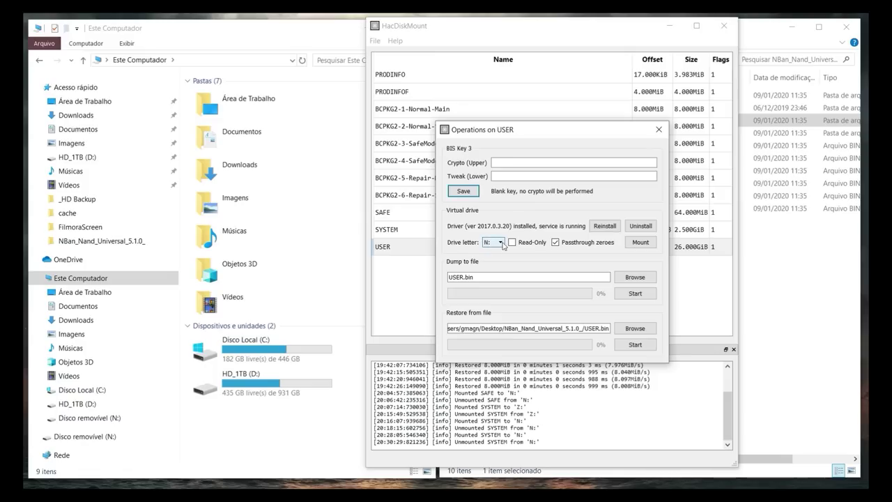
left_click(640, 243)
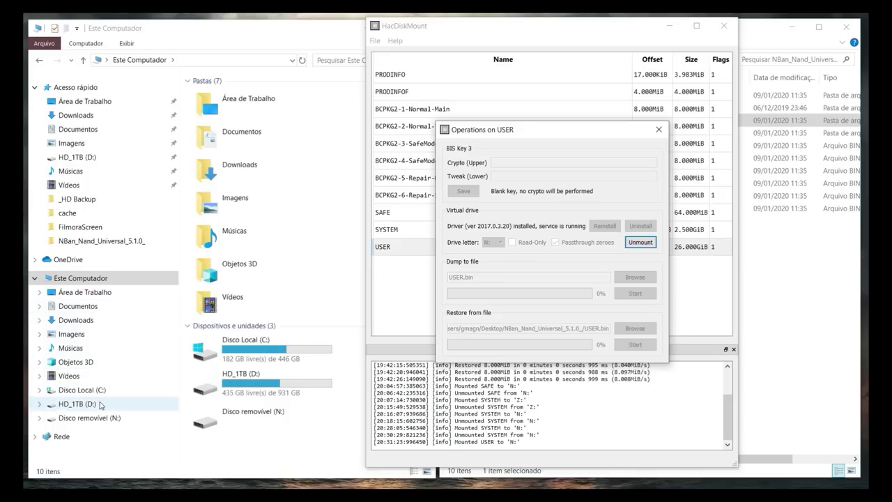
- Try to open removable drive N: in File Explorer and decline formatting it
left_click(138, 418)
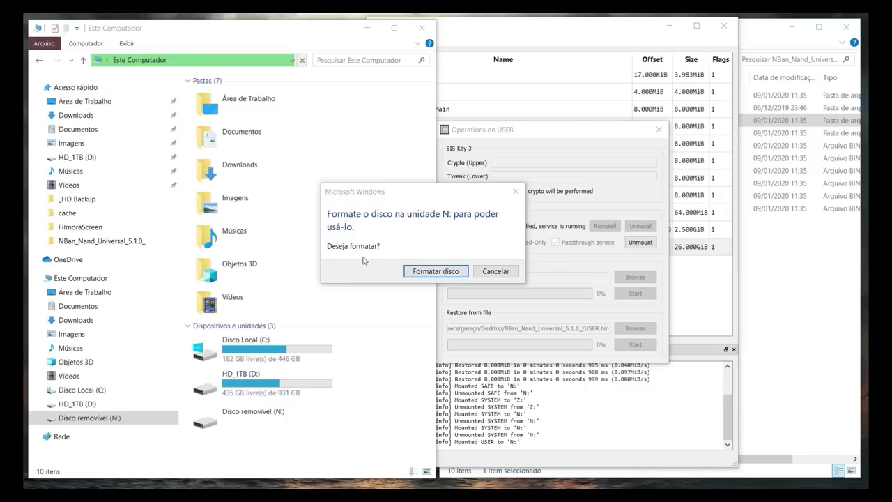
left_click(496, 272)
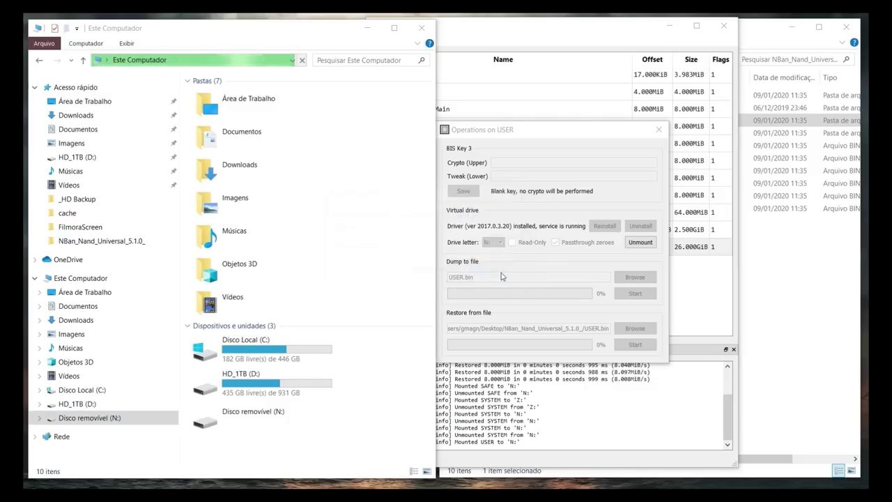
left_click(557, 278)
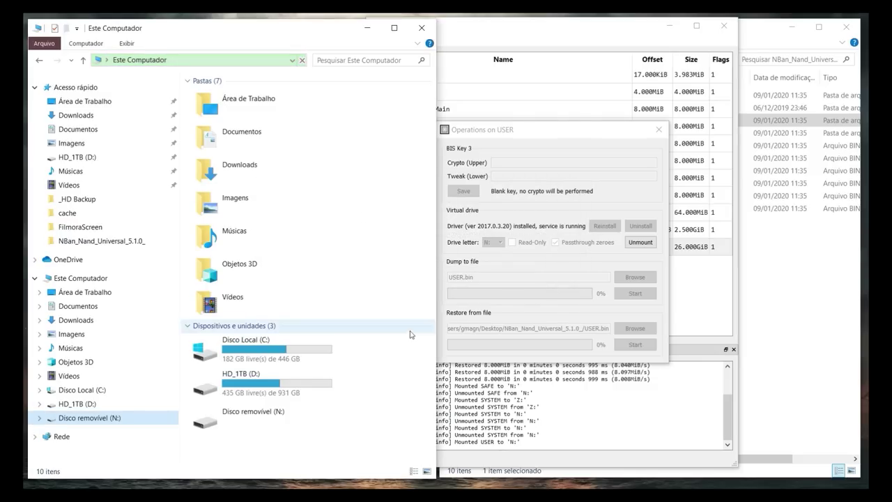
- Open the USER folder in NBan_Nand_Universal_5.1.0_ and select its Album, Contents, save, saveMeta and temp folders
left_click(792, 327)
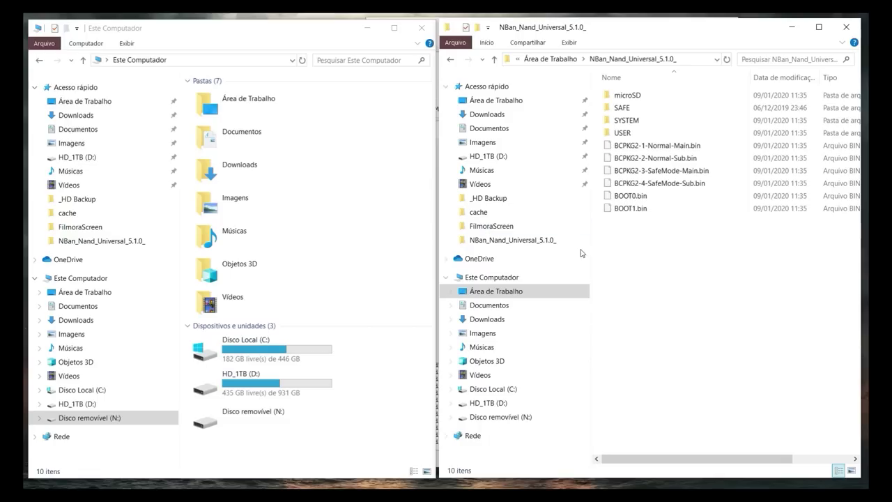
double_click(639, 132)
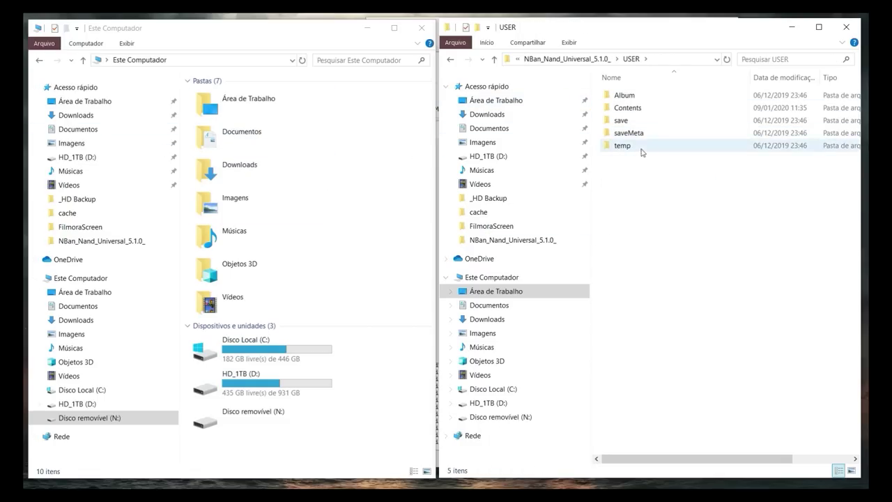
left_click_drag(708, 205, 628, 200)
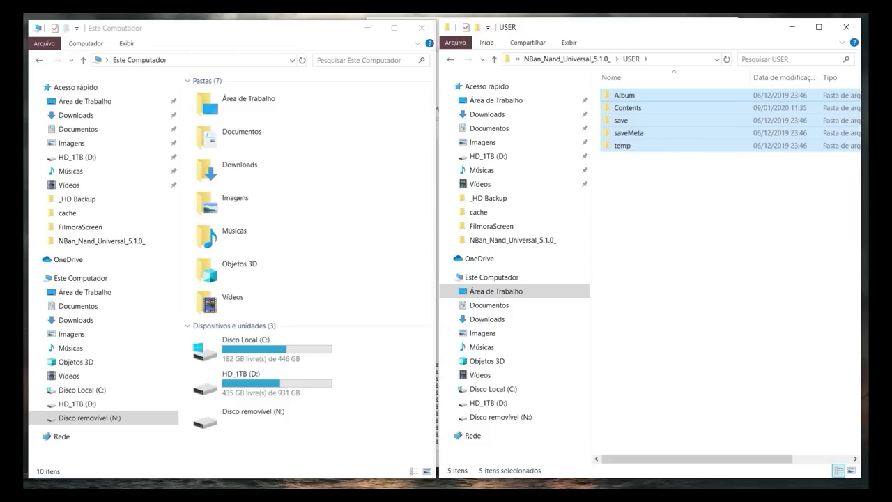
- Switch to HacDiskMount and unmount USER from drive N:, closing the program and both File Explorer windows
key("alt+Tab")
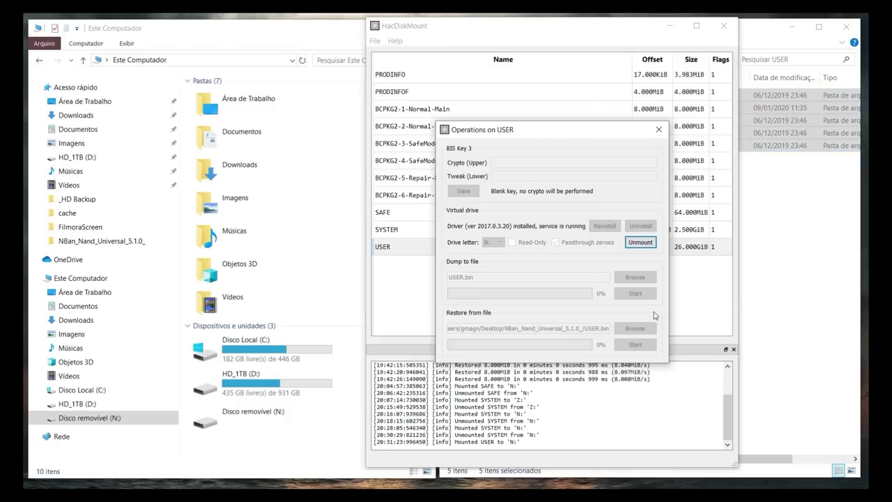
left_click(639, 242)
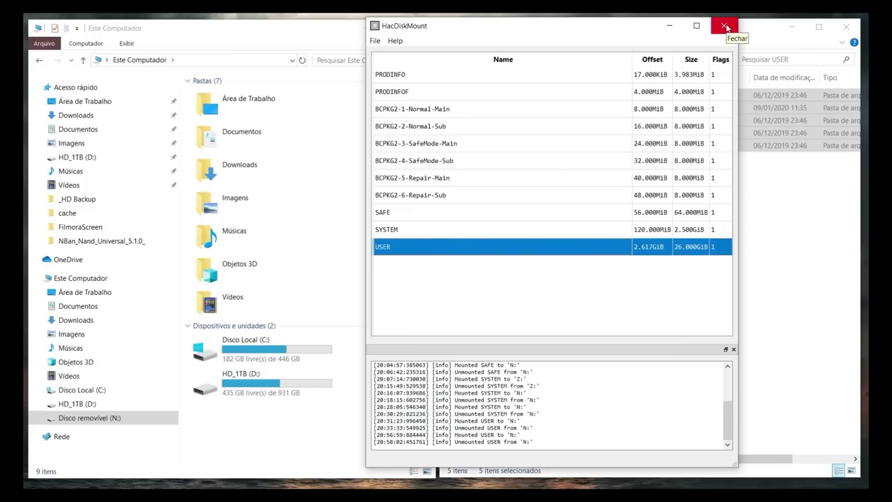
left_click(724, 26)
left_click(847, 28)
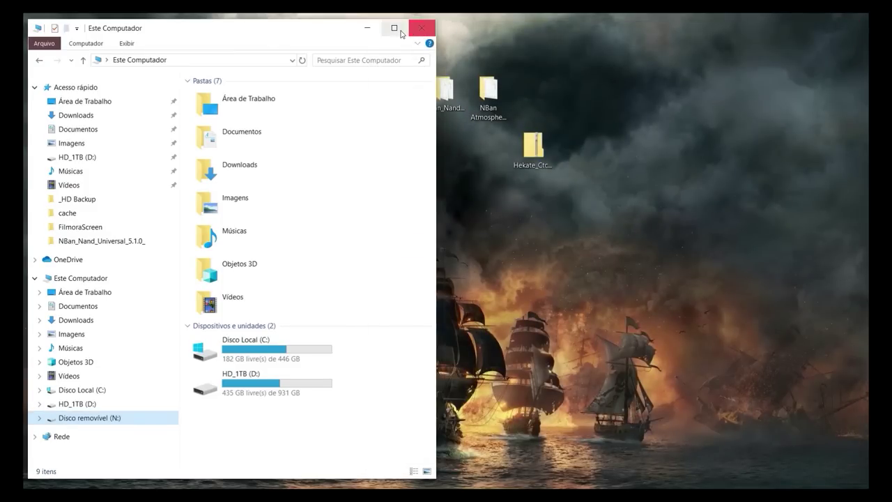
left_click(421, 28)
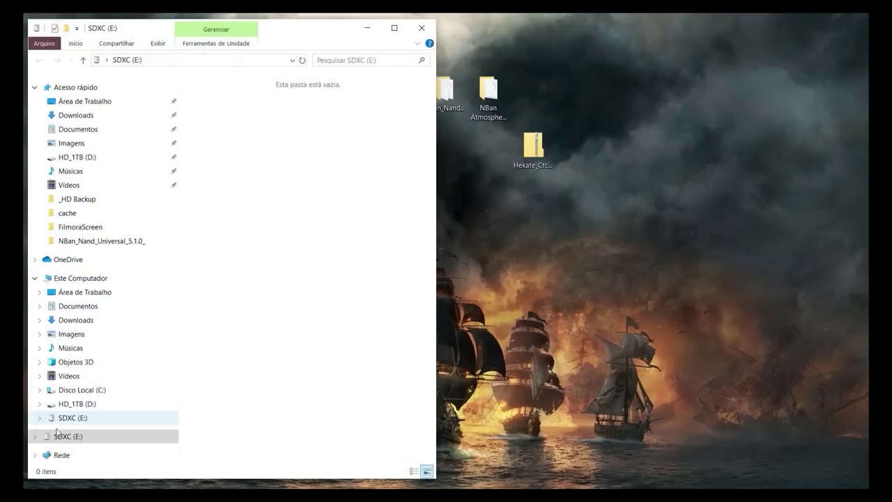
- Check the file system and capacity in the properties of the SDXC (E:) card, leaving them unchanged
left_click(77, 436)
right_click(77, 436)
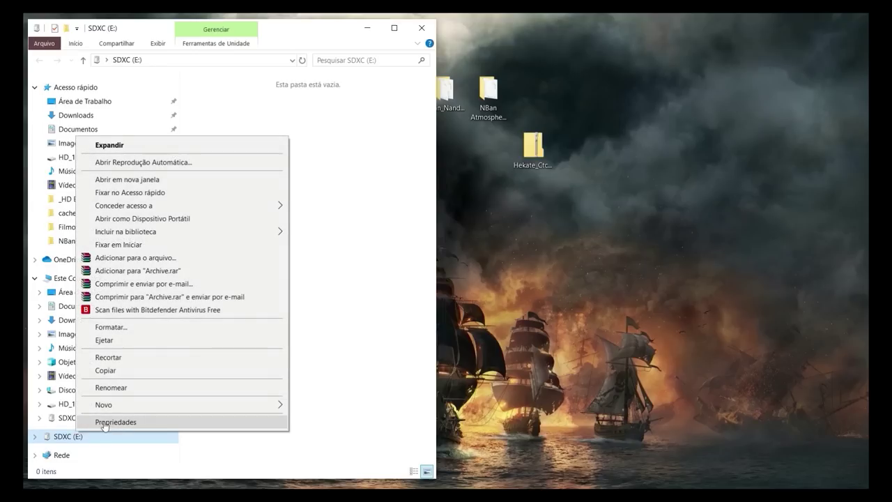
left_click(104, 422)
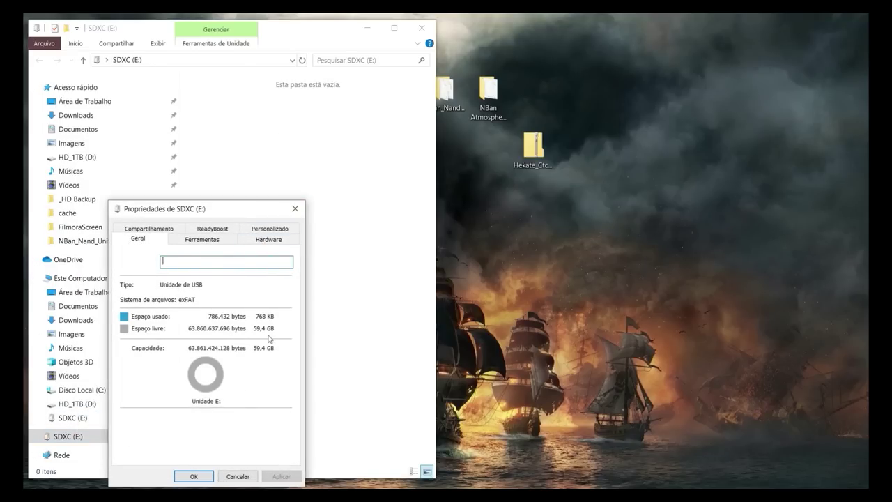
left_click(294, 209)
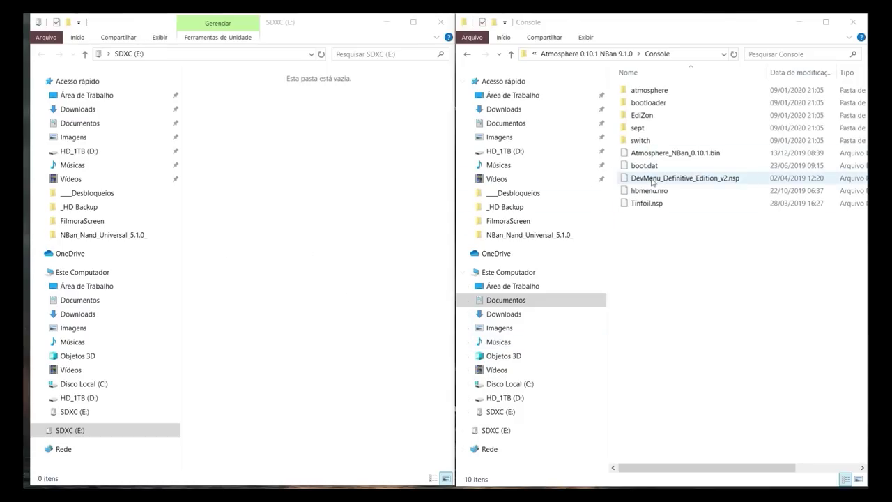
- Copy everything in the Atmosphere 0.10.1 NBan 9.1.0 Console folder to the SDXC (E:) card and bring up the card's available actions
left_click(660, 101)
key("ctrl+a")
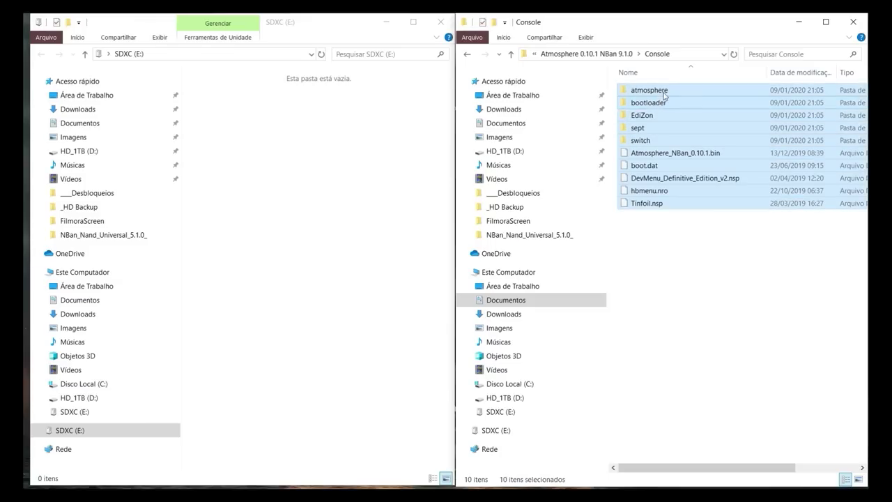
left_click_drag(664, 92, 353, 161)
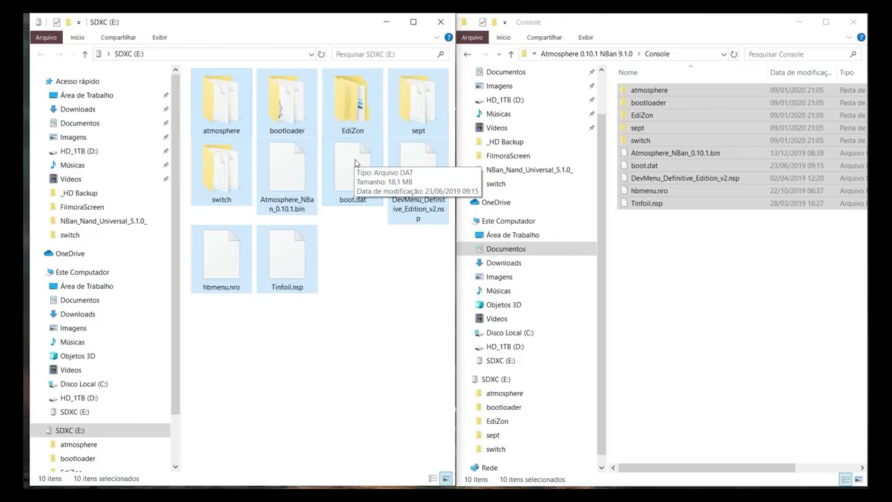
right_click(134, 435)
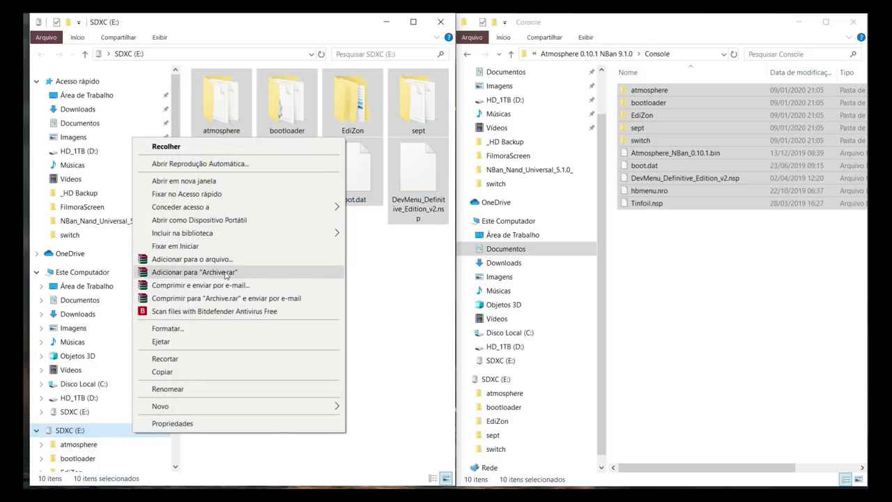